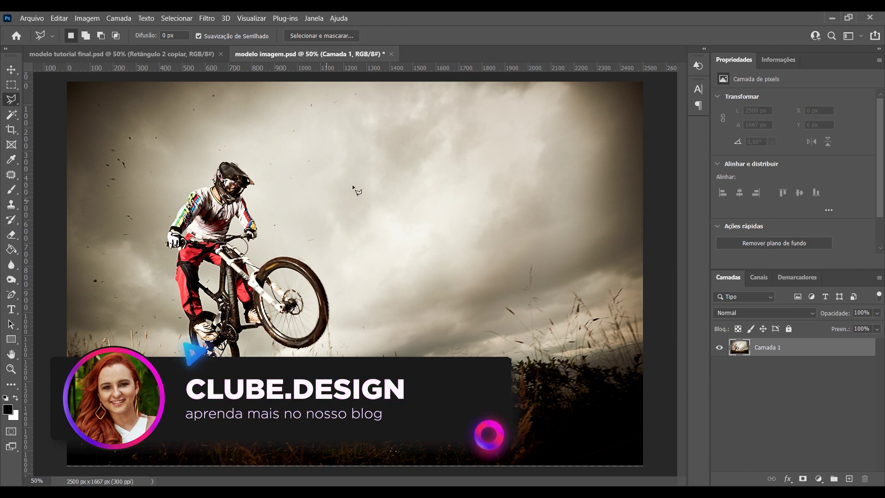
Compare the biker photo with the finished poster for reference.
click(148, 54)
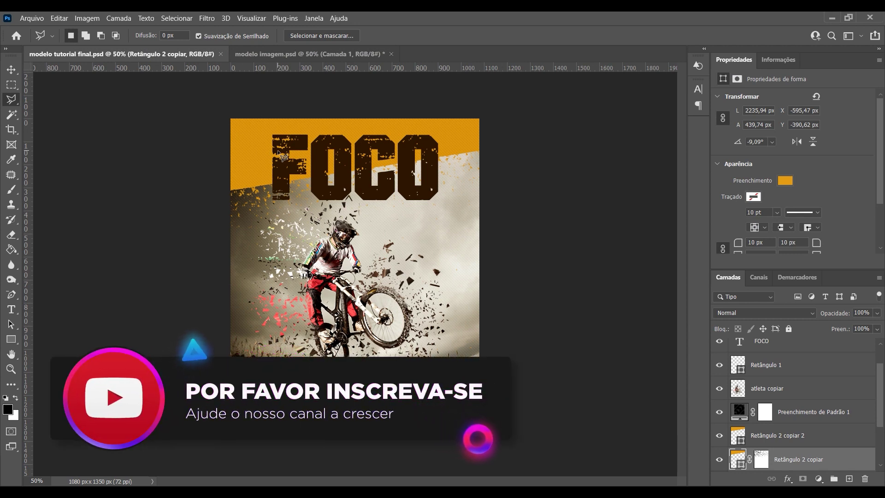
click(273, 51)
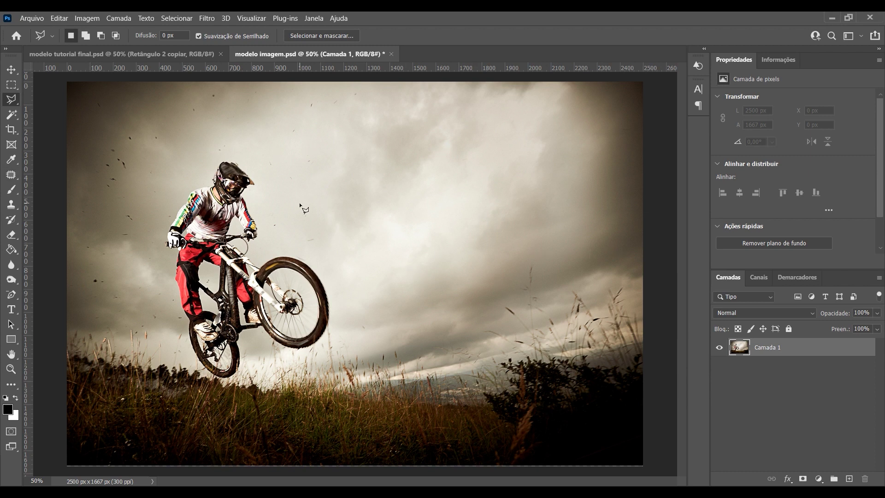
click(143, 54)
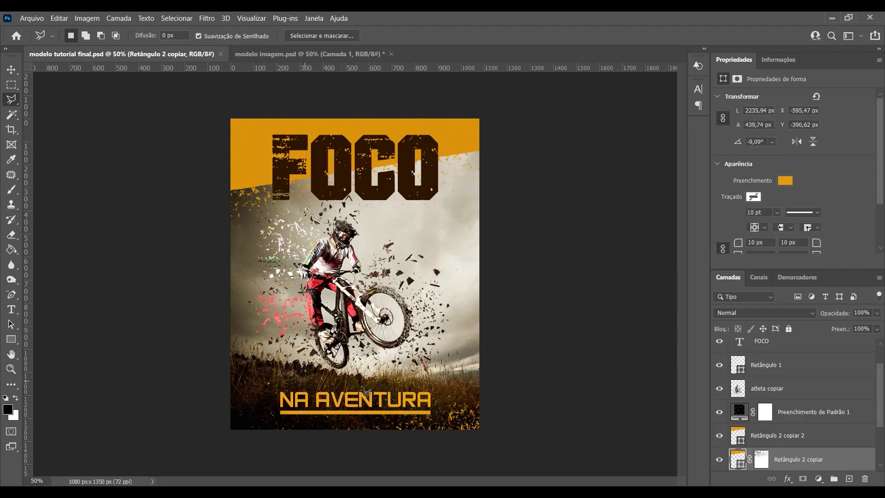
click(272, 52)
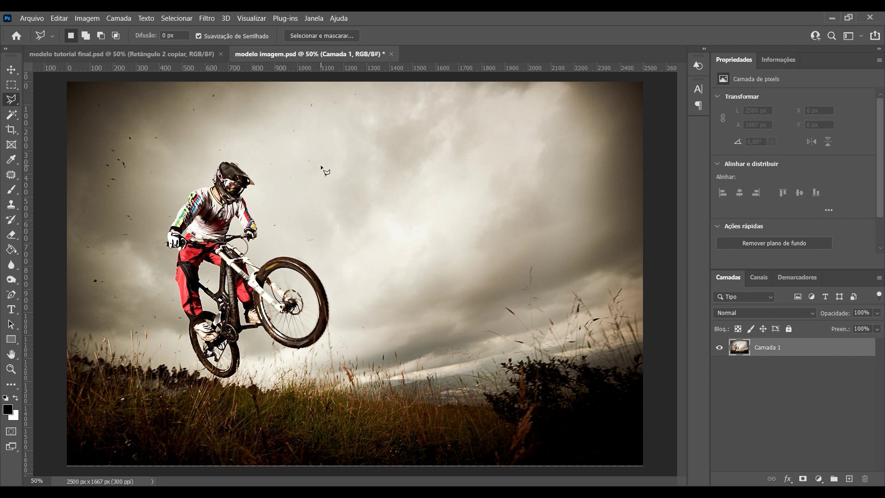
Load the saved 'sel' selection and copy the rider onto new layer Camada 2.
click(180, 15)
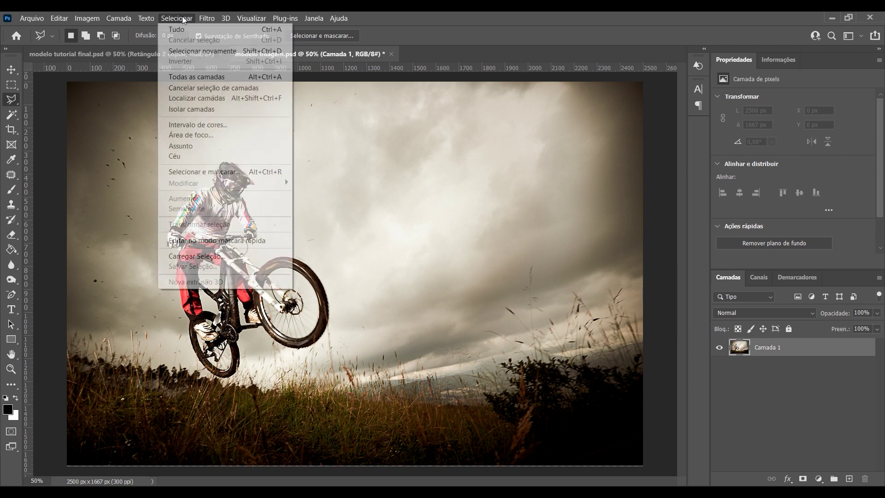
click(207, 257)
click(393, 153)
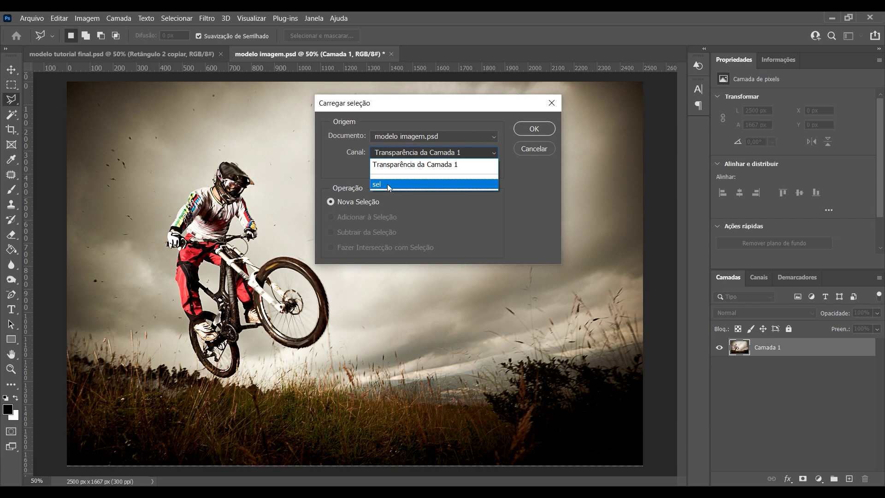
click(387, 184)
click(534, 129)
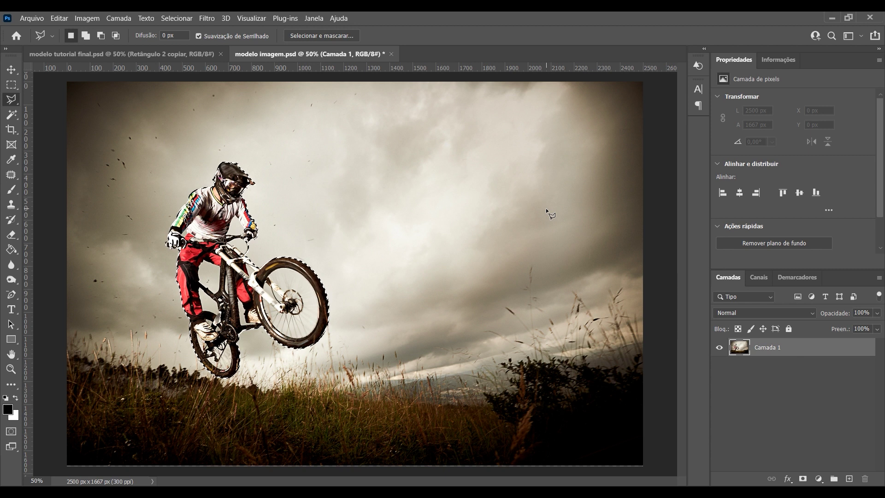
key(ctrl+j)
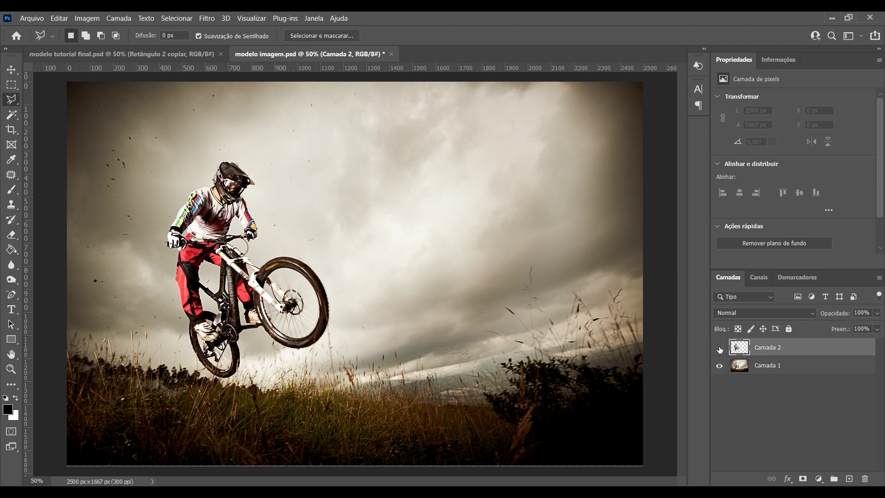
Hide Camada 2, activate Camada 1, and outline up the rider's back and over the helmet.
click(719, 348)
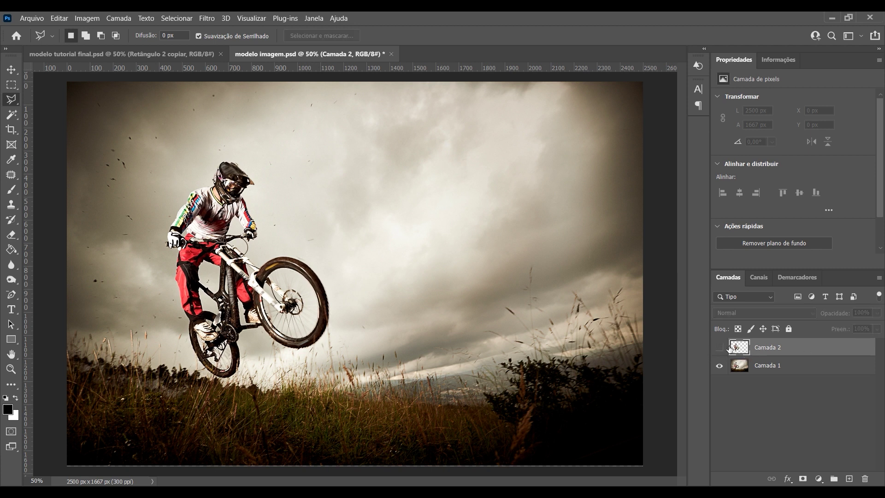
click(773, 367)
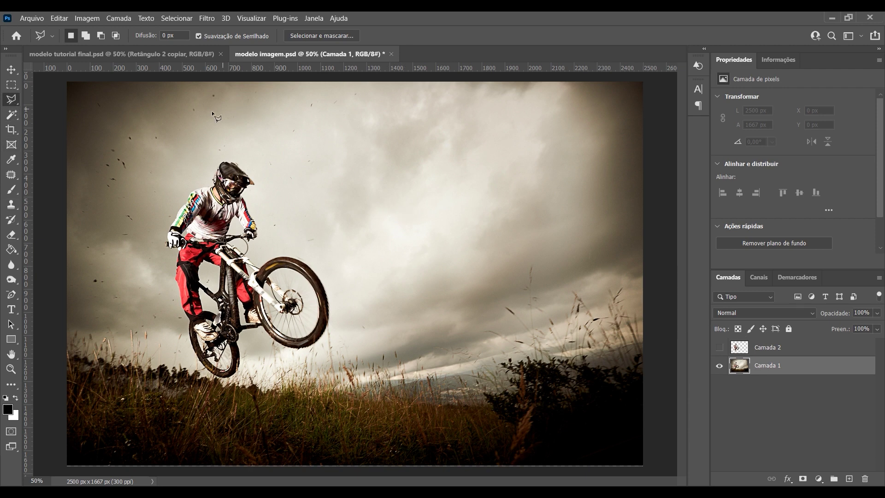
click(190, 356)
click(169, 269)
click(160, 243)
click(178, 202)
click(197, 181)
click(223, 159)
click(253, 171)
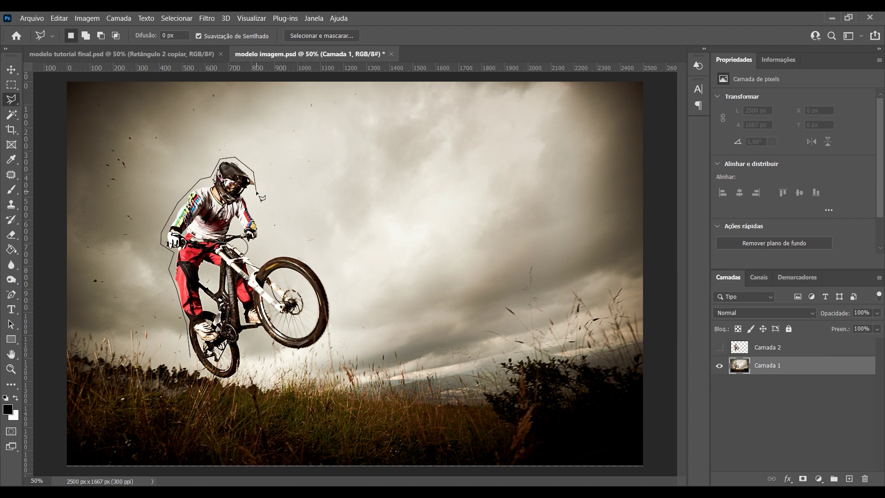
Continue the lasso around the front and rear wheels and close the selection.
click(255, 193)
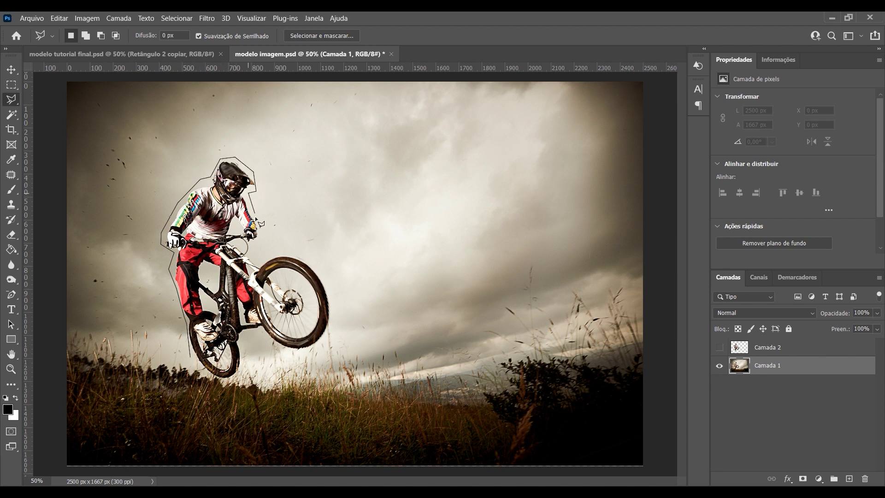
click(254, 257)
click(276, 249)
click(305, 251)
click(334, 289)
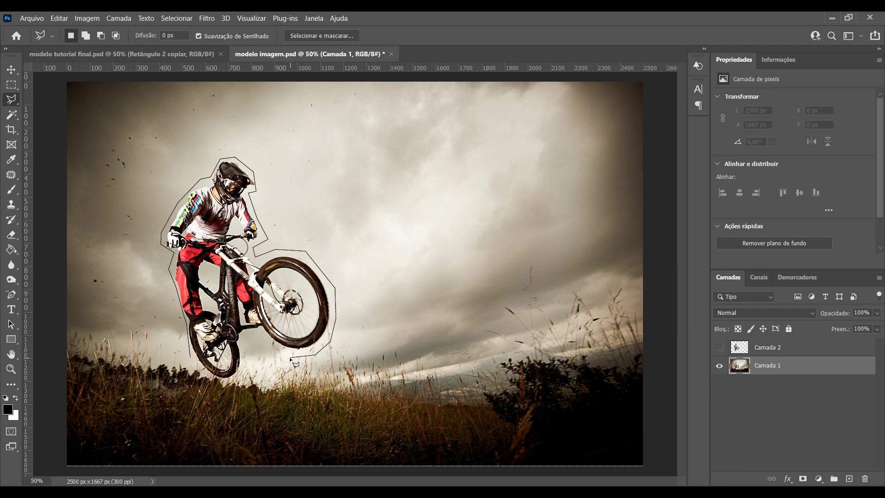
click(245, 369)
click(220, 379)
click(192, 359)
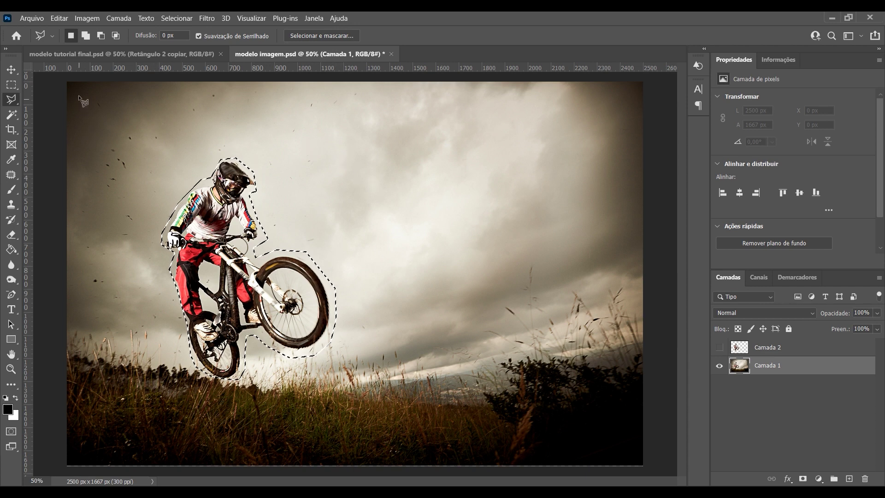
click(59, 18)
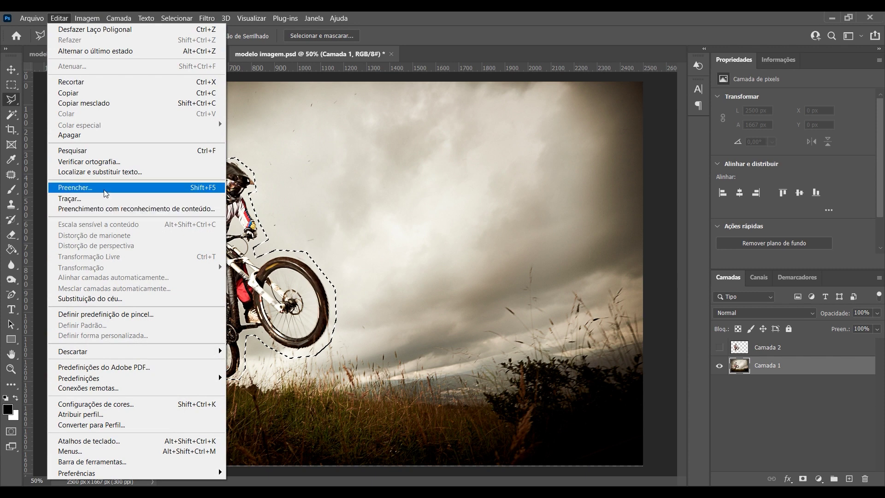
Content-aware fill the selection to erase the rider and bike from Camada 1, then deselect.
click(85, 189)
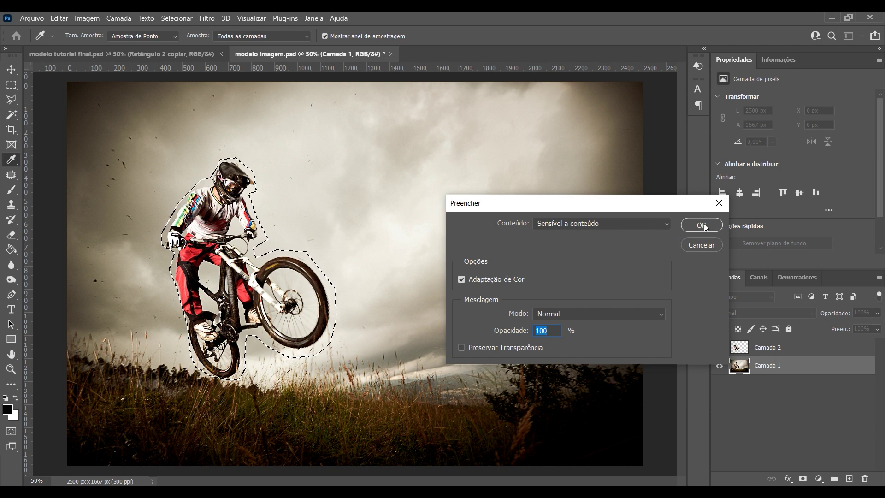
click(663, 227)
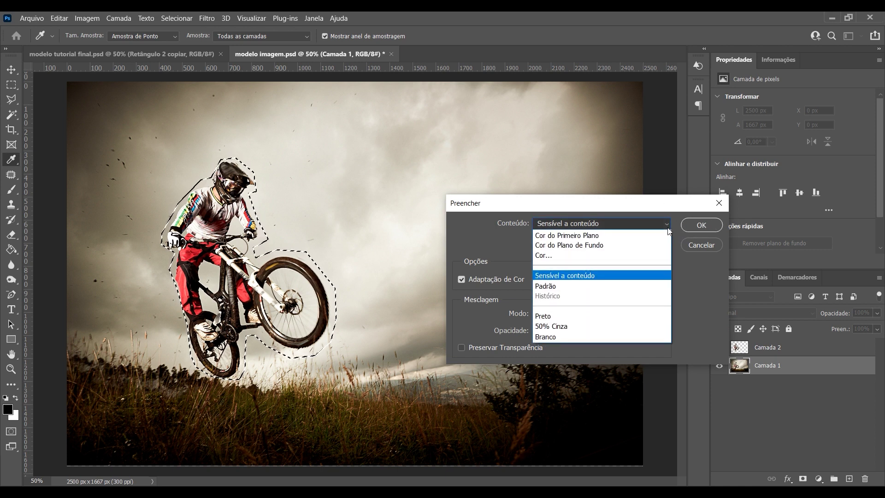
click(668, 226)
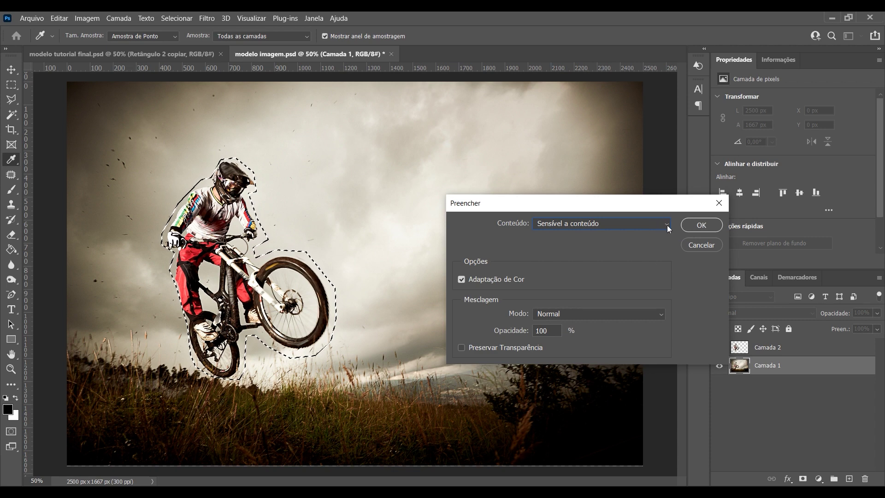
click(706, 227)
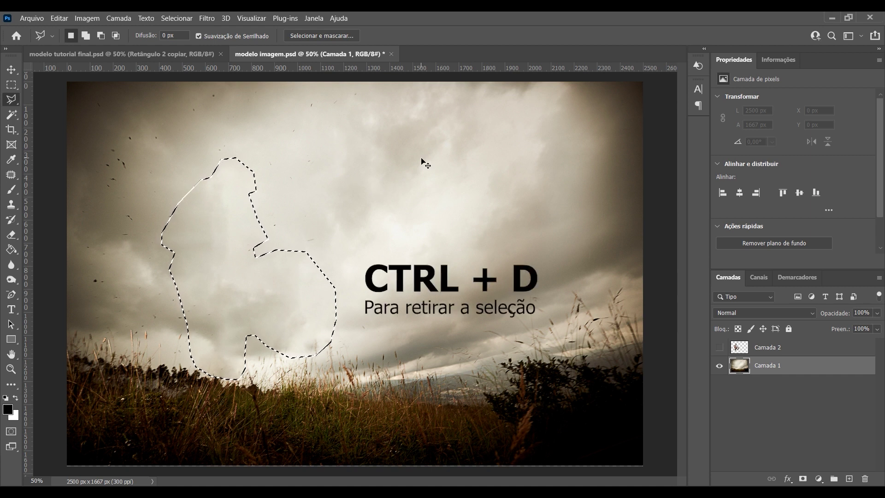
key(ctrl+d)
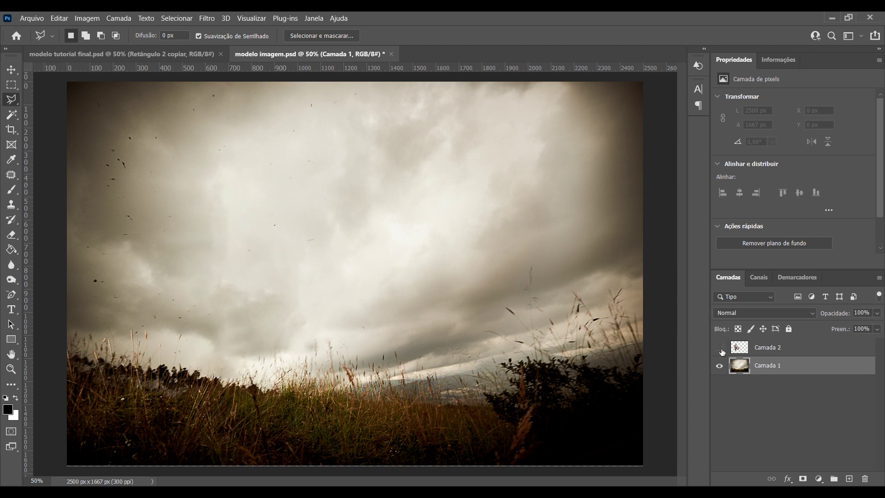
Show Camada 2 again, switch to the Move tool, and duplicate the rider layer.
click(720, 348)
click(720, 349)
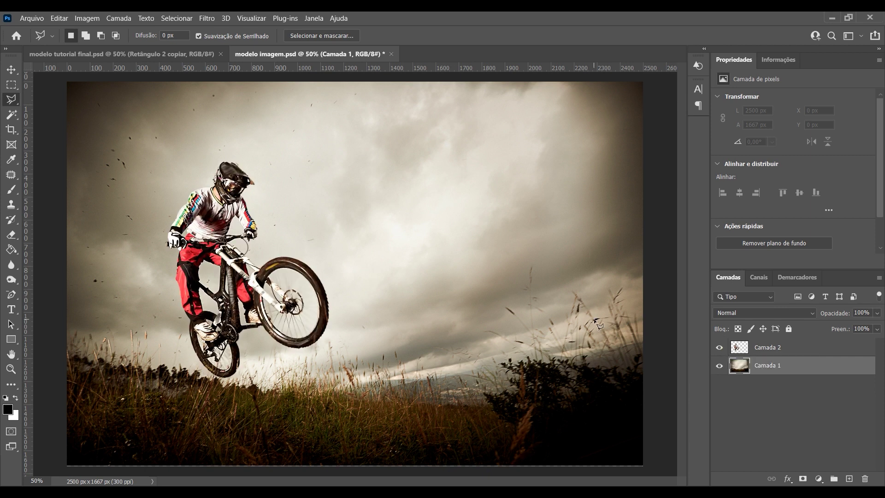
click(11, 69)
key(v)
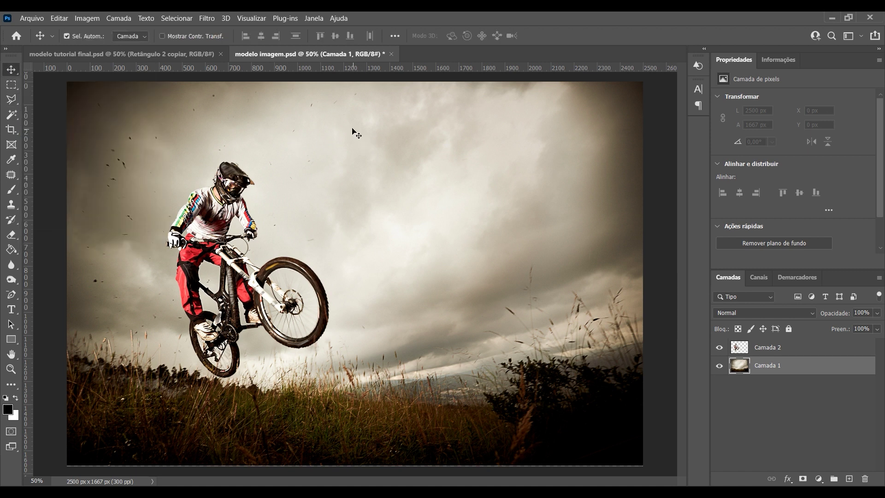
click(779, 348)
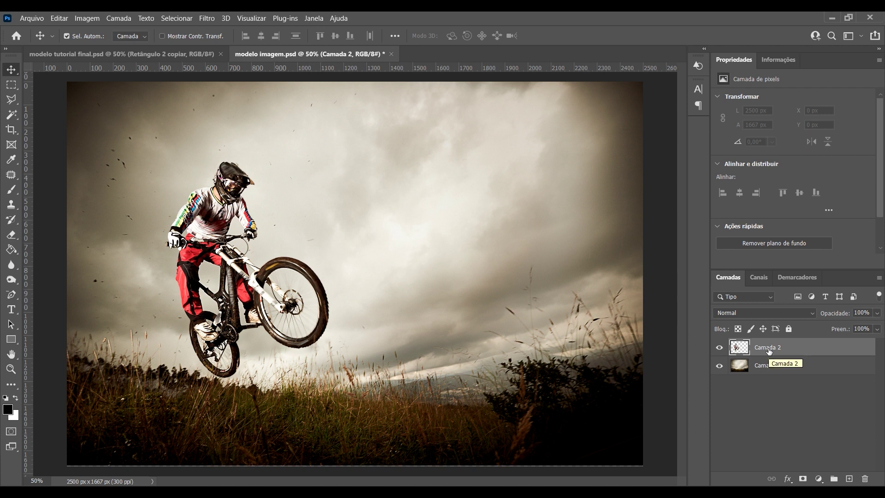
key(ctrl+j)
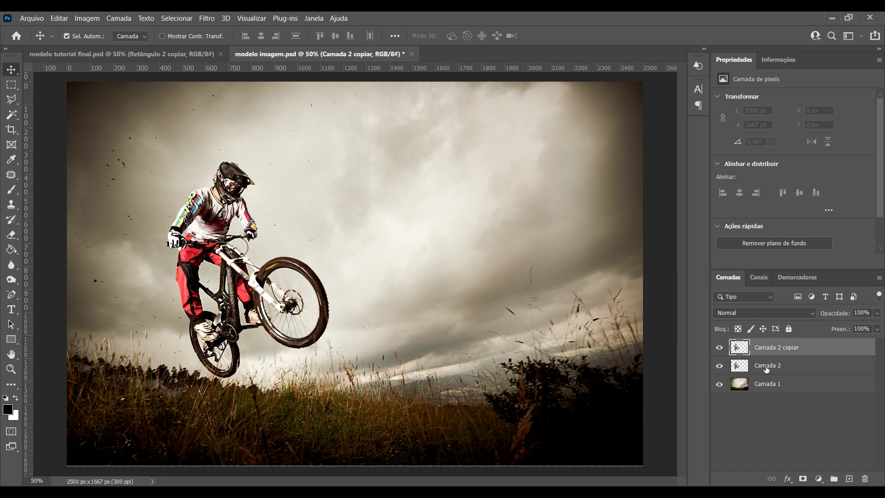
Rename Camada 2 to 'efeito' and its copy to 'atleta'.
double_click(766, 367)
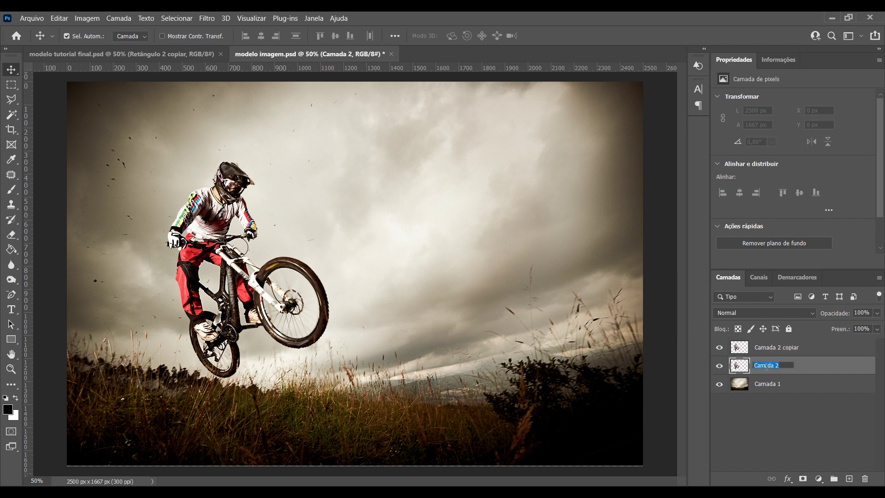
text(efeito)
double_click(766, 347)
text(atleta)
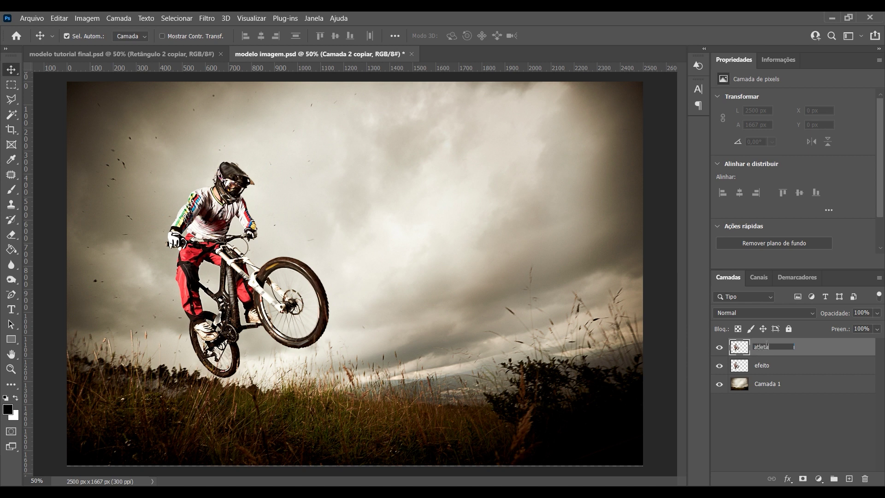
key(Return)
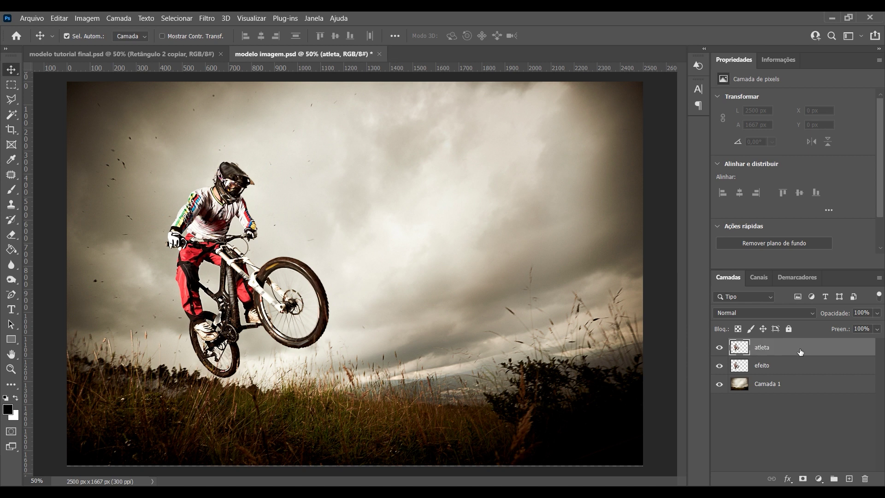
Duplicate atleta as a hidden 'backup atleta' layer below efeito, leaving efeito active.
key(ctrl+j)
drag(796, 350, 795, 390)
double_click(768, 383)
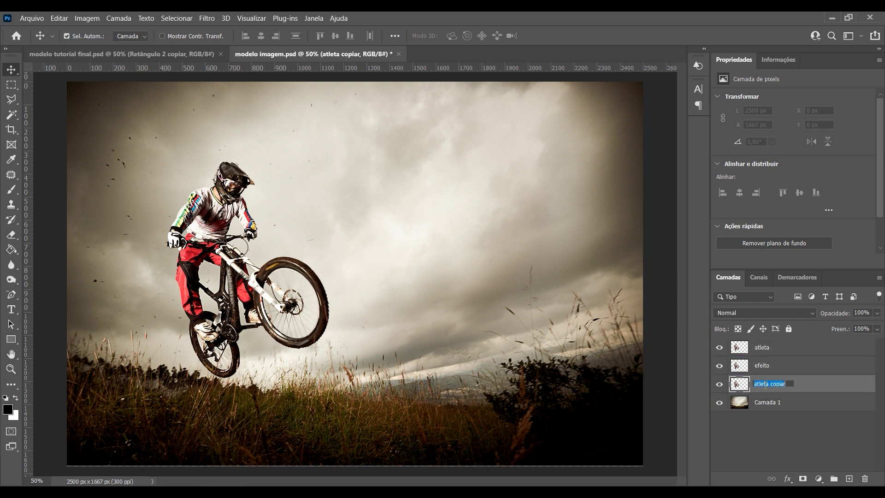
text(backup atleta)
key(Return)
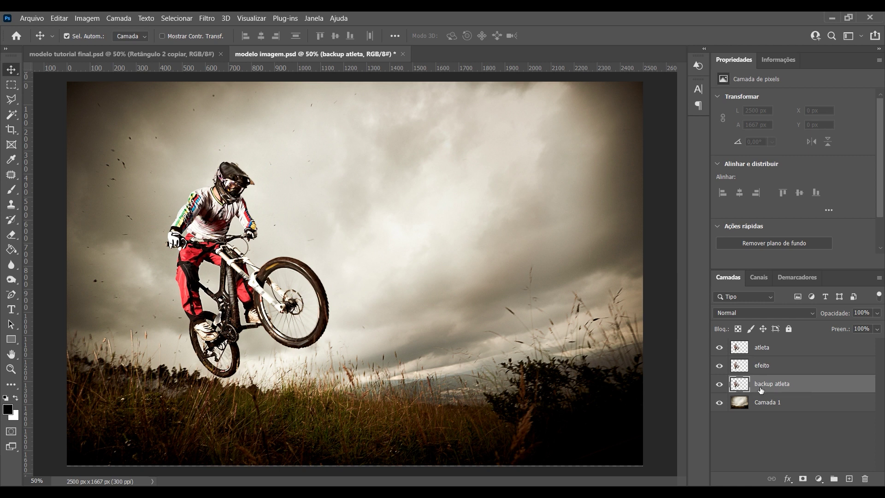
click(719, 384)
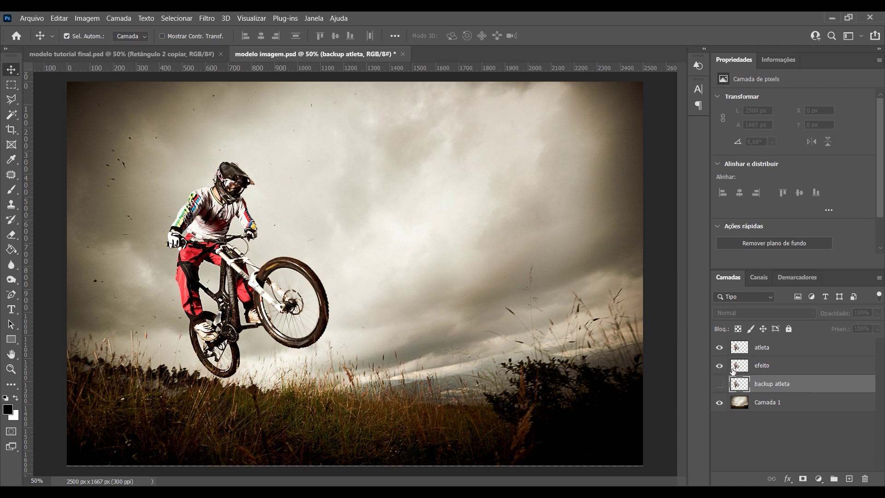
click(790, 365)
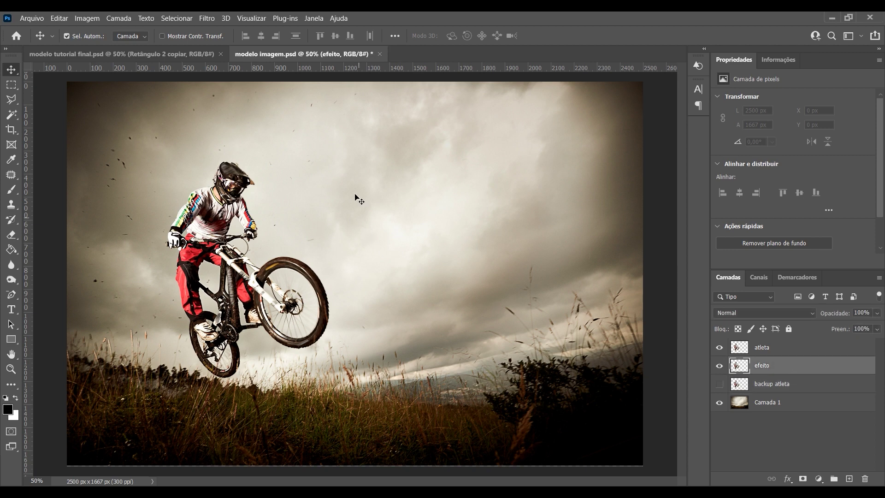
Open Liquify on efeito and smear the helmet up-left into spikes and streaks.
click(206, 18)
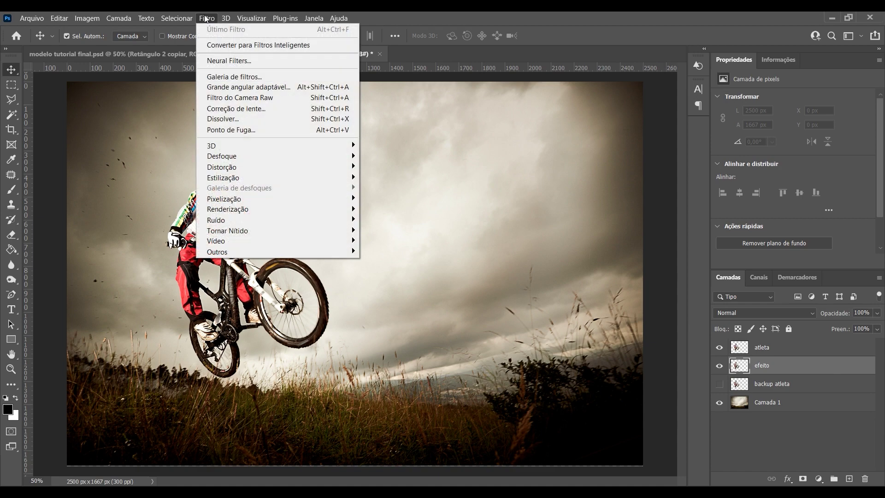
click(221, 119)
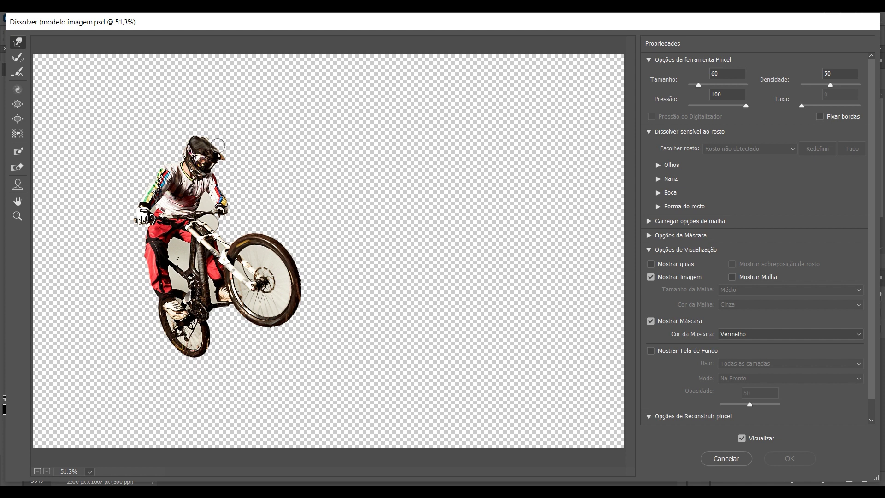
mouse_move(241, 129)
mouse_down()
mouse_move(212, 142)
mouse_move(226, 117)
mouse_move(217, 106)
mouse_up()
drag(199, 138, 207, 108)
mouse_move(196, 145)
mouse_down()
mouse_move(189, 113)
mouse_move(171, 123)
mouse_move(177, 117)
mouse_up()
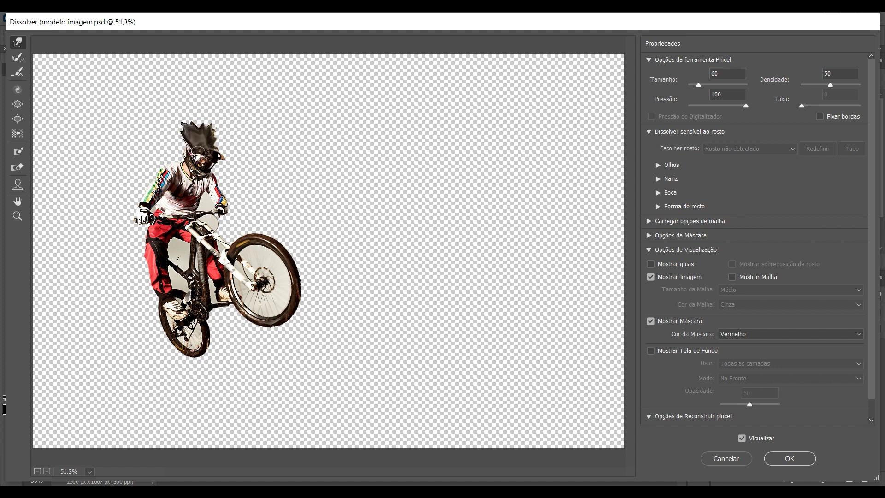
mouse_move(194, 149)
mouse_down()
mouse_move(162, 126)
mouse_move(156, 134)
mouse_up()
drag(184, 161, 154, 136)
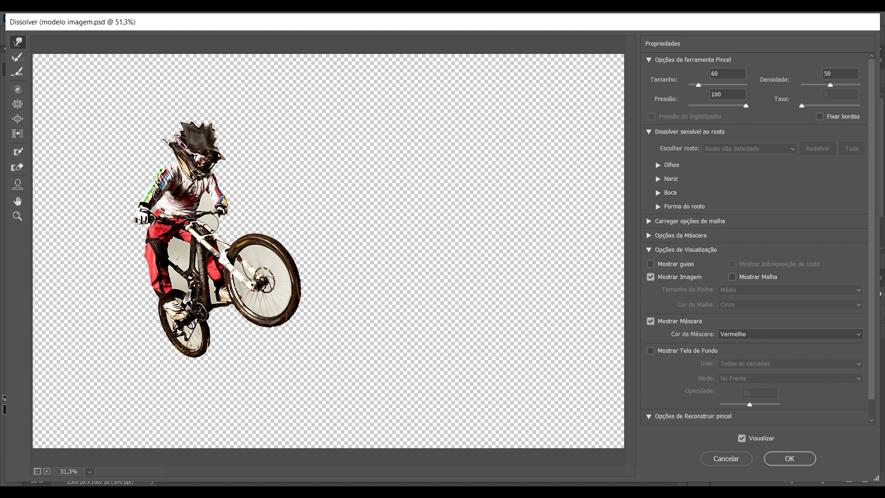
mouse_move(184, 164)
mouse_down()
mouse_move(166, 162)
mouse_move(83, 217)
mouse_up()
Warp the sleeve, shoulder and back of the helmet into long leftward streaks and taller spikes.
mouse_move(143, 196)
mouse_down()
mouse_move(99, 192)
mouse_move(120, 150)
mouse_up()
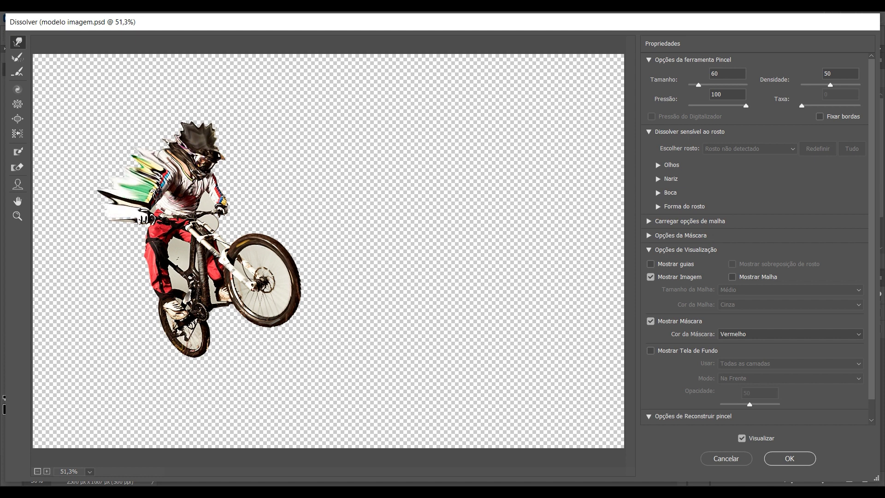
drag(176, 152, 150, 114)
drag(191, 134, 198, 99)
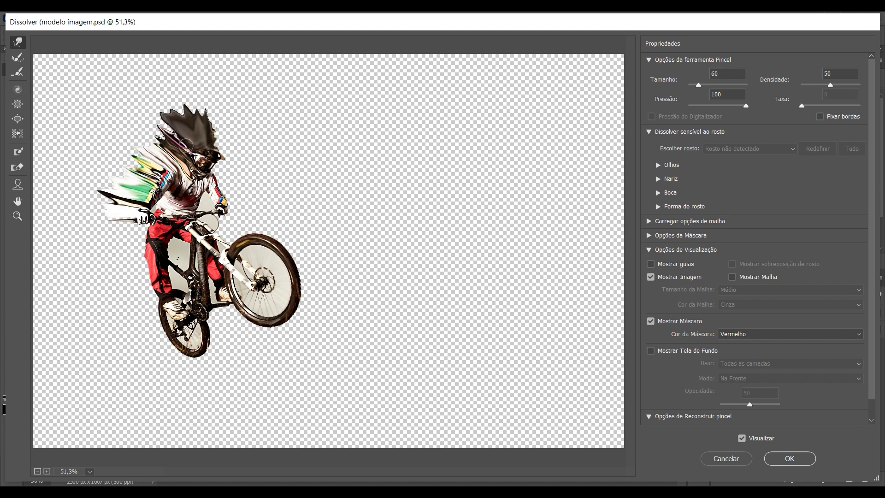
mouse_move(177, 139)
mouse_down()
mouse_move(116, 129)
mouse_move(101, 156)
mouse_move(93, 153)
mouse_up()
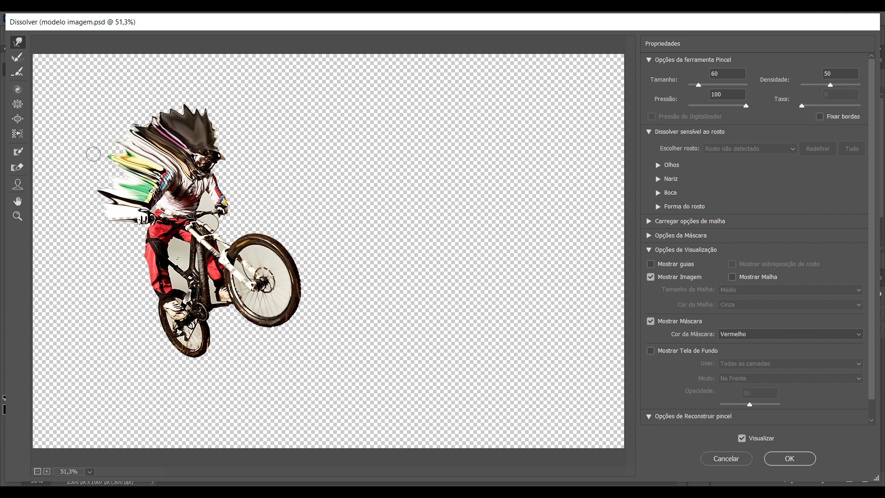
drag(131, 177, 69, 200)
drag(123, 214, 67, 224)
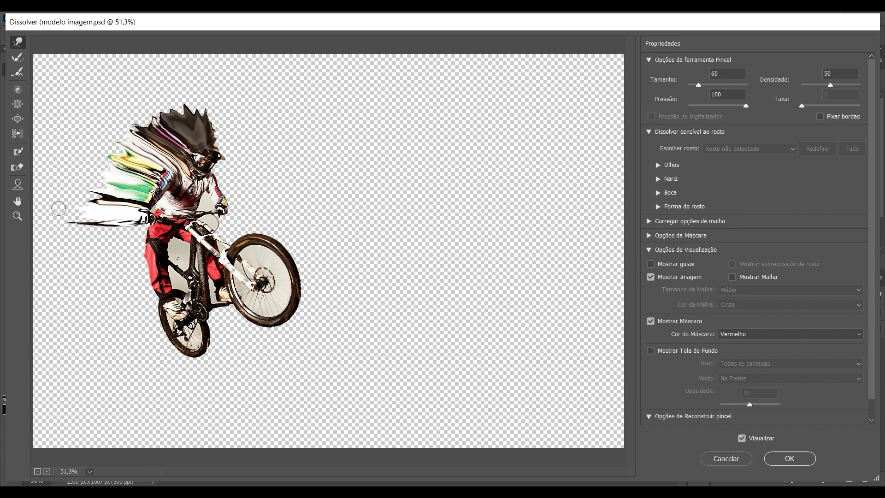
mouse_move(193, 124)
mouse_down()
mouse_move(189, 94)
mouse_move(214, 99)
mouse_up()
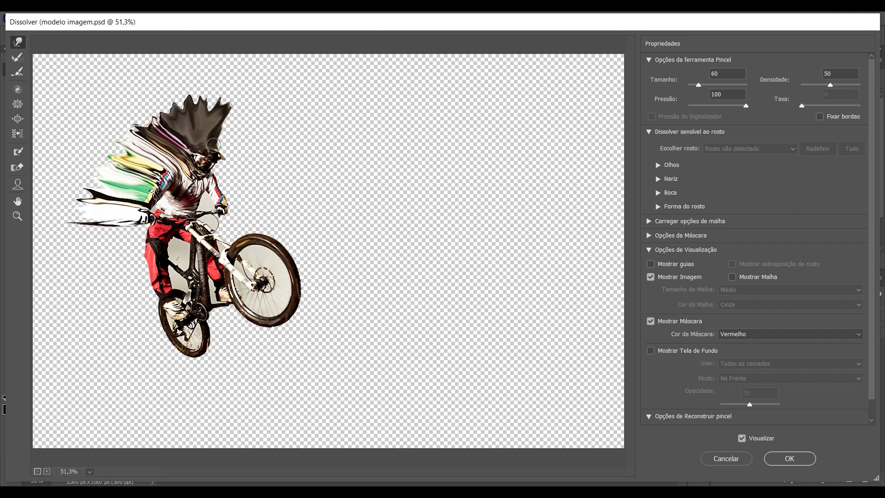
mouse_move(221, 139)
mouse_down()
mouse_move(231, 105)
mouse_move(261, 111)
mouse_move(263, 122)
mouse_up()
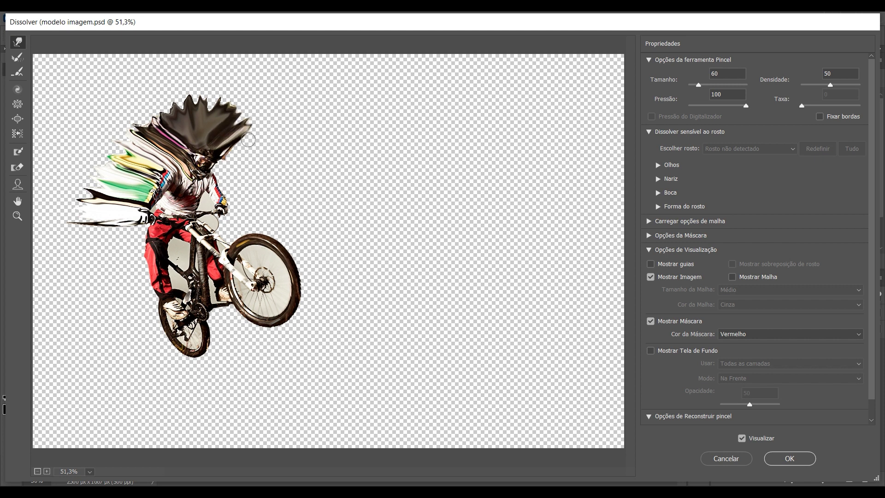
Smear the red pants and their shadow down-left into long jagged spikes.
mouse_move(150, 241)
mouse_down()
mouse_move(78, 232)
mouse_move(65, 253)
mouse_up()
mouse_move(152, 258)
mouse_down()
mouse_move(76, 258)
mouse_move(72, 274)
mouse_move(81, 288)
mouse_up()
drag(138, 272, 74, 291)
mouse_move(150, 282)
mouse_down()
mouse_move(90, 295)
mouse_move(92, 325)
mouse_move(142, 302)
mouse_move(87, 345)
mouse_up()
mouse_move(138, 307)
mouse_down()
mouse_move(101, 325)
mouse_move(108, 343)
mouse_up()
mouse_move(149, 316)
mouse_down()
mouse_move(97, 336)
mouse_move(92, 366)
mouse_move(108, 353)
mouse_move(104, 364)
mouse_up()
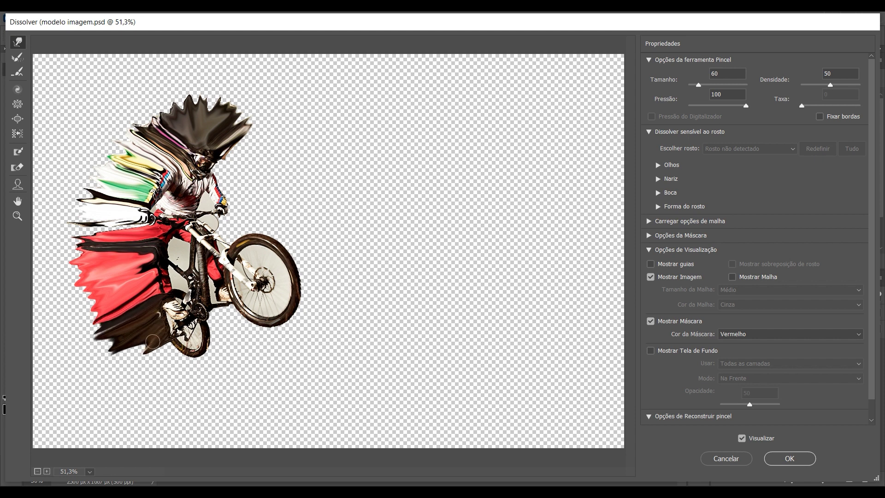
mouse_move(152, 334)
mouse_down()
mouse_move(95, 366)
mouse_move(131, 375)
mouse_move(171, 368)
mouse_move(177, 383)
mouse_move(157, 396)
mouse_up()
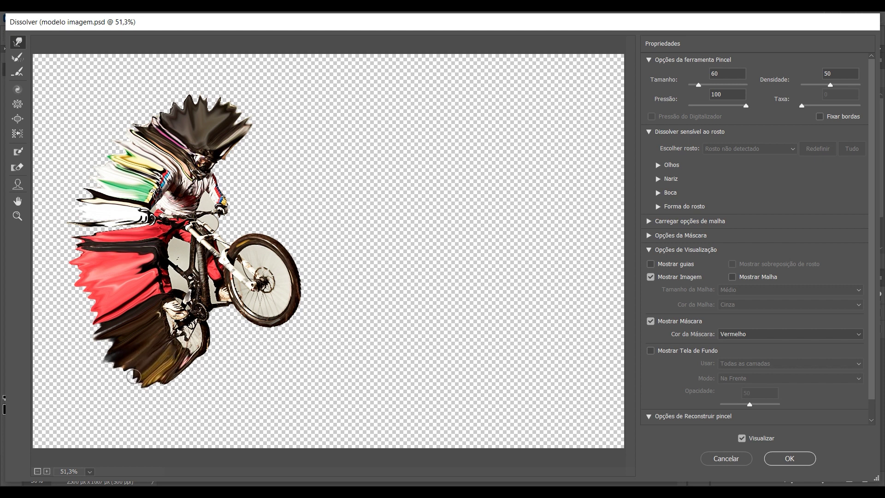
mouse_move(133, 345)
mouse_down()
mouse_move(111, 369)
mouse_move(93, 343)
mouse_up()
mouse_move(183, 366)
mouse_down()
mouse_move(162, 397)
mouse_move(178, 408)
mouse_up()
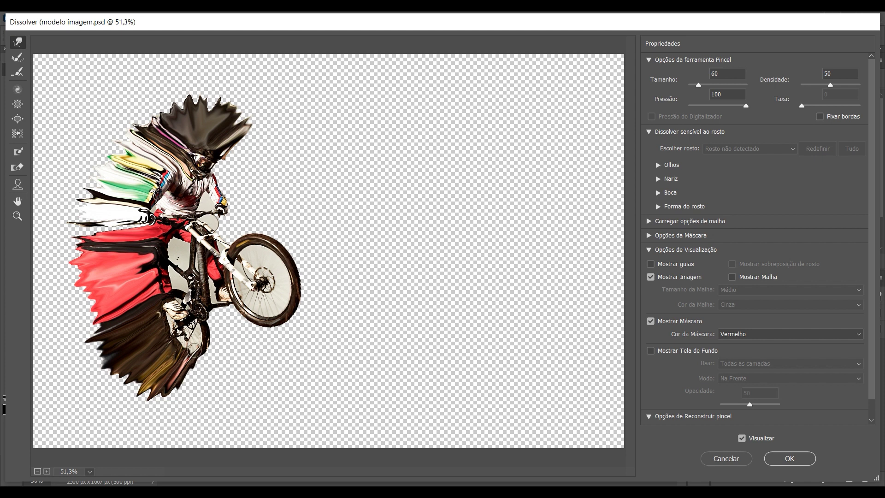
drag(193, 351, 177, 387)
Pull the front wheel's edges into spikes reaching up, right and down.
mouse_move(246, 237)
mouse_down()
mouse_move(242, 189)
mouse_move(286, 182)
mouse_move(272, 208)
mouse_up()
mouse_move(274, 242)
mouse_down()
mouse_move(281, 201)
mouse_move(288, 210)
mouse_up()
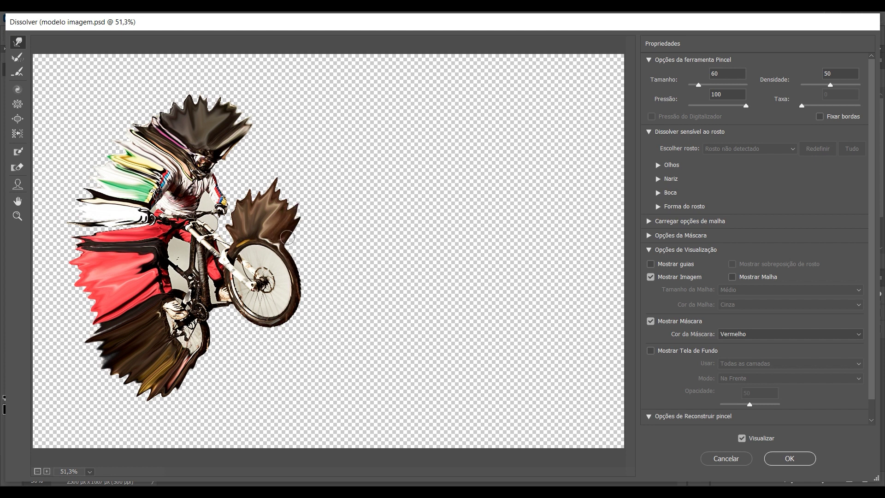
mouse_move(276, 244)
mouse_down()
mouse_move(307, 205)
mouse_move(293, 247)
mouse_move(332, 217)
mouse_move(314, 238)
mouse_move(320, 230)
mouse_up()
mouse_move(300, 258)
mouse_down()
mouse_move(343, 238)
mouse_move(338, 226)
mouse_move(348, 244)
mouse_up()
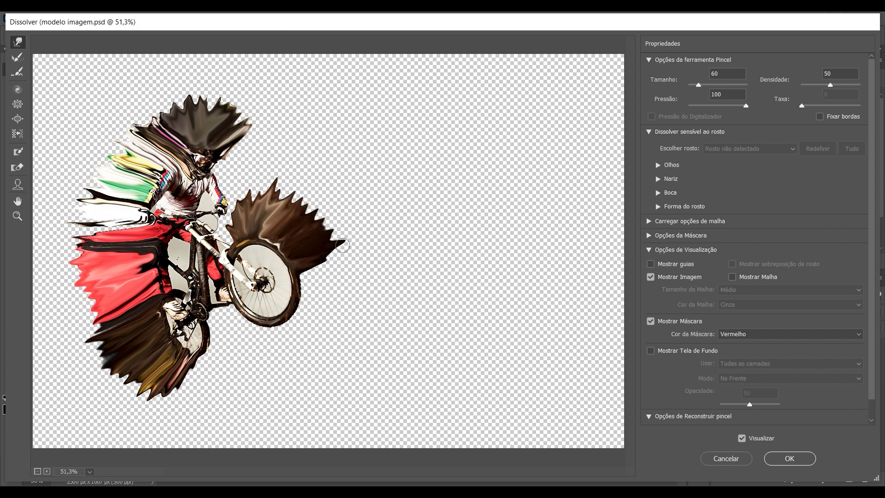
mouse_move(300, 281)
mouse_down()
mouse_move(353, 251)
mouse_move(353, 274)
mouse_move(339, 288)
mouse_move(359, 283)
mouse_up()
drag(305, 299, 334, 322)
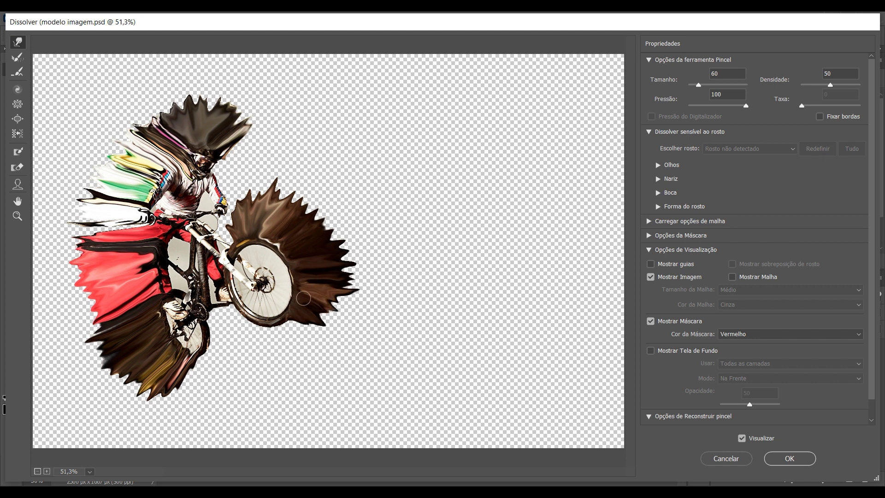
drag(277, 318, 334, 355)
mouse_move(313, 308)
mouse_down()
mouse_move(341, 327)
mouse_move(309, 360)
mouse_up()
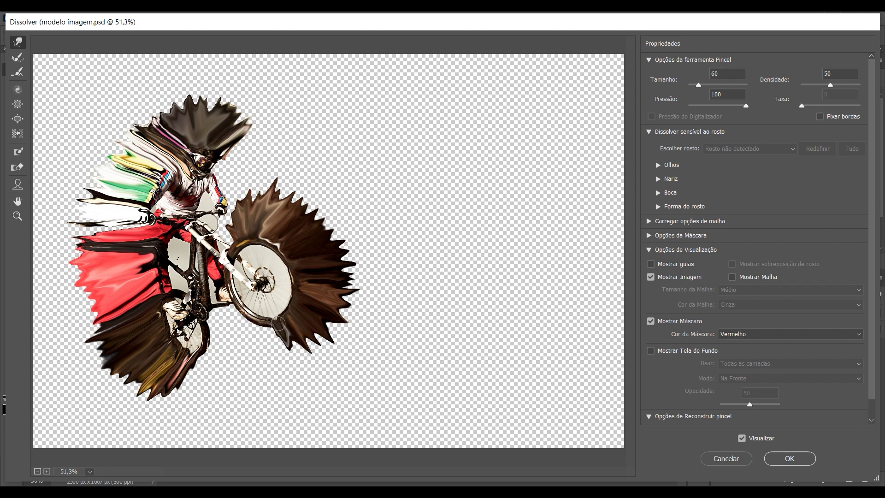
mouse_move(281, 318)
mouse_down()
mouse_move(263, 352)
mouse_move(270, 366)
mouse_move(307, 362)
mouse_up()
Add more spikes under the front wheel and smear brown texture beneath the bike.
drag(313, 322, 348, 341)
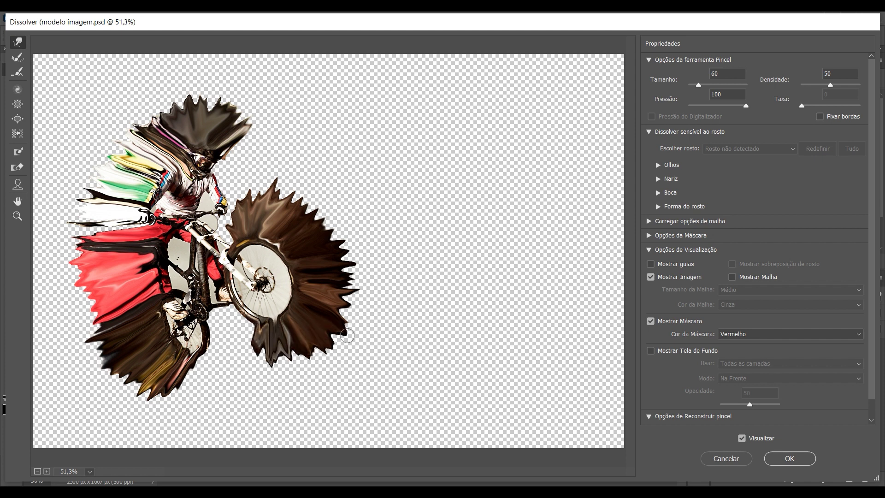
drag(258, 332, 270, 381)
drag(283, 343, 306, 369)
drag(259, 323, 235, 355)
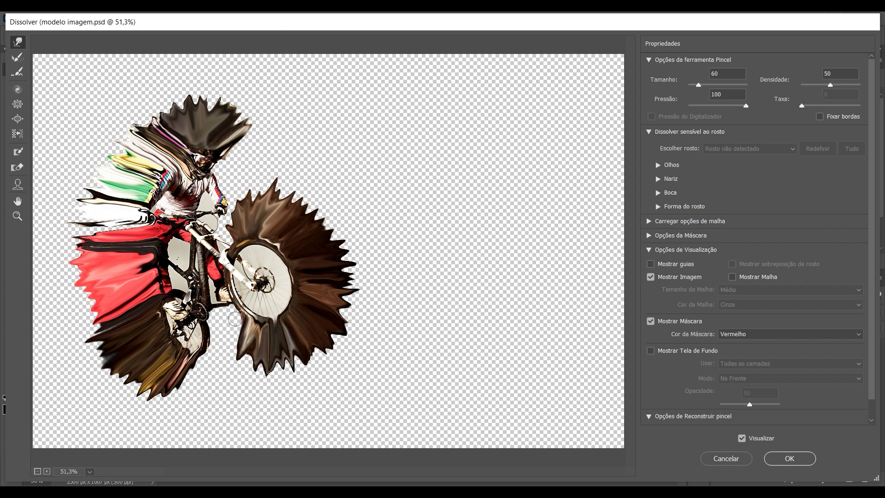
mouse_move(240, 304)
mouse_down()
mouse_move(226, 351)
mouse_move(213, 341)
mouse_move(228, 369)
mouse_move(231, 336)
mouse_move(240, 364)
mouse_up()
mouse_move(221, 323)
mouse_down()
mouse_move(228, 361)
mouse_move(245, 367)
mouse_up()
drag(245, 337, 252, 373)
drag(291, 339, 297, 369)
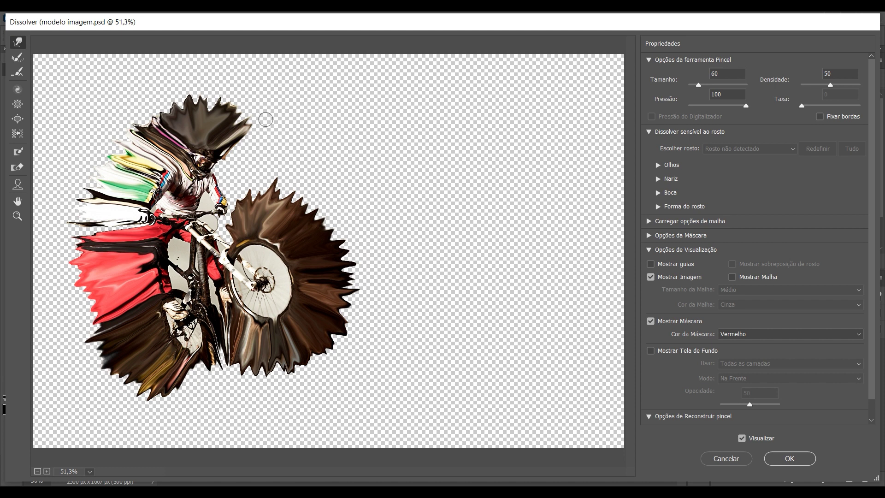
Commit the Liquify warp, then toggle atleta and efeito visibility to compare.
click(790, 458)
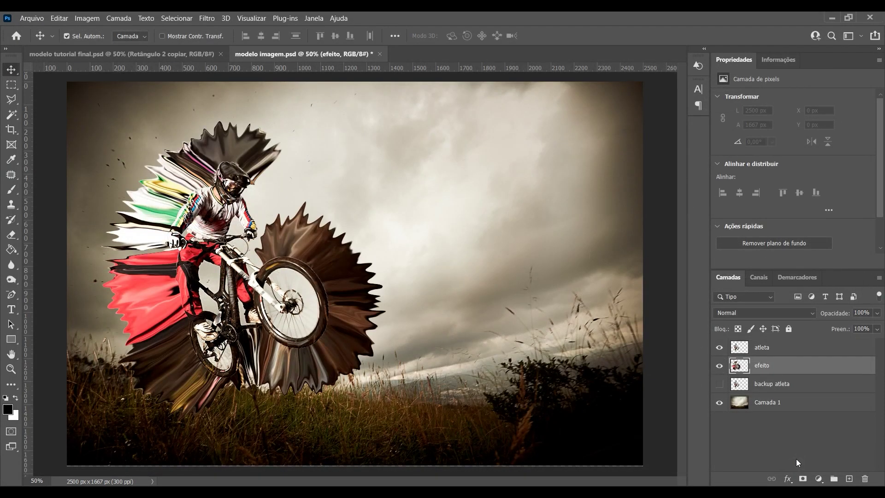
click(719, 348)
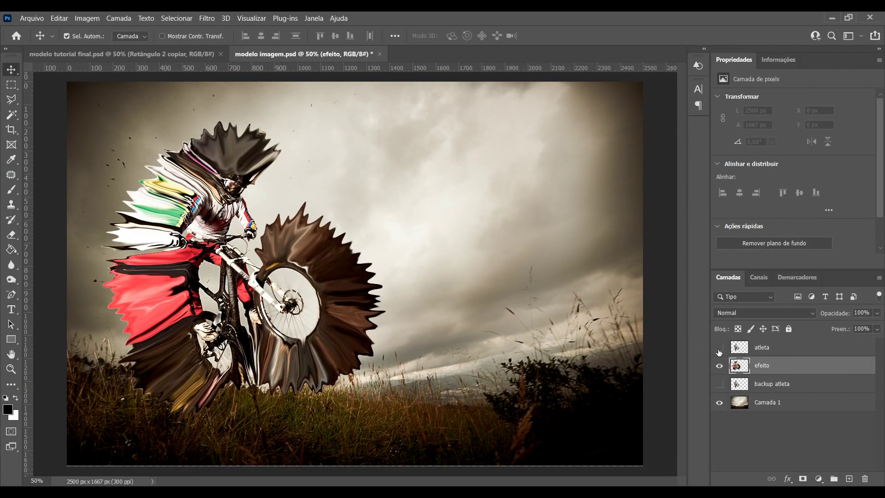
click(719, 348)
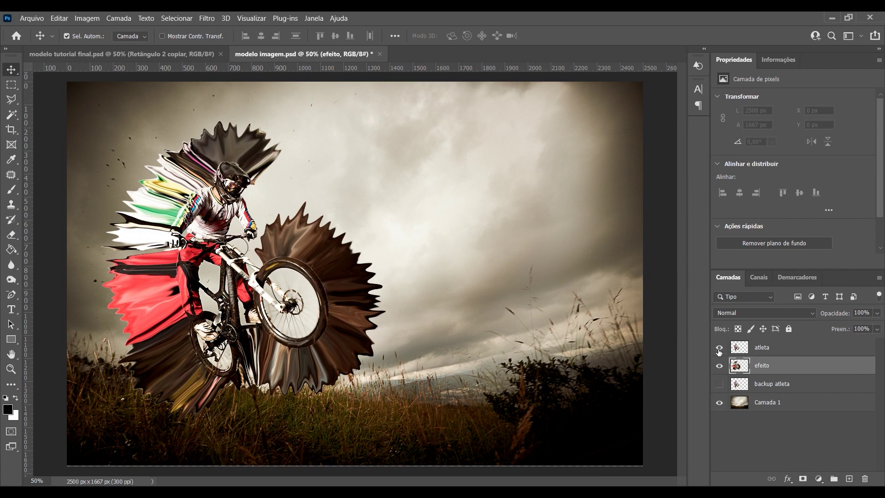
click(720, 367)
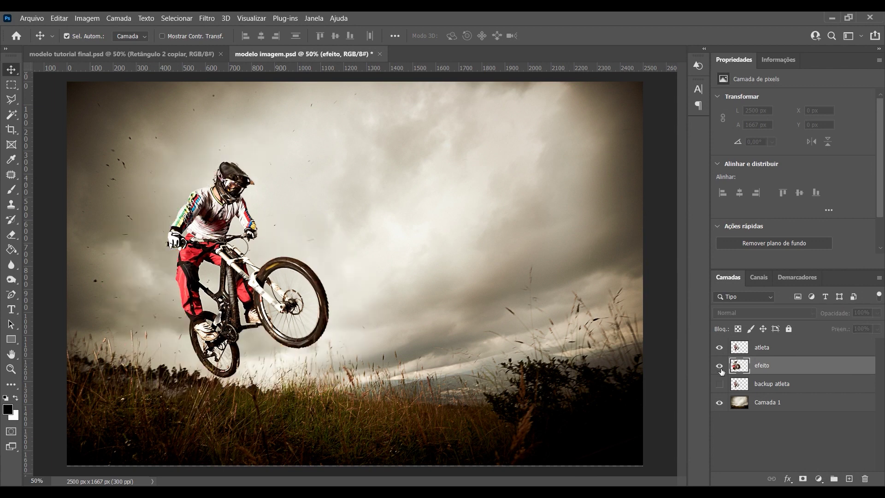
click(720, 367)
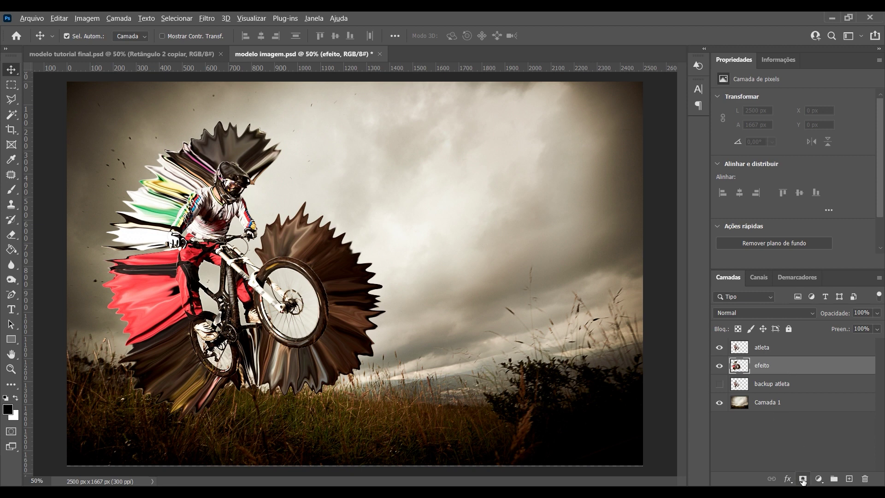
Give efeito a black hide-all mask and atleta a white mask, then select efeito's mask.
alt+click(803, 479)
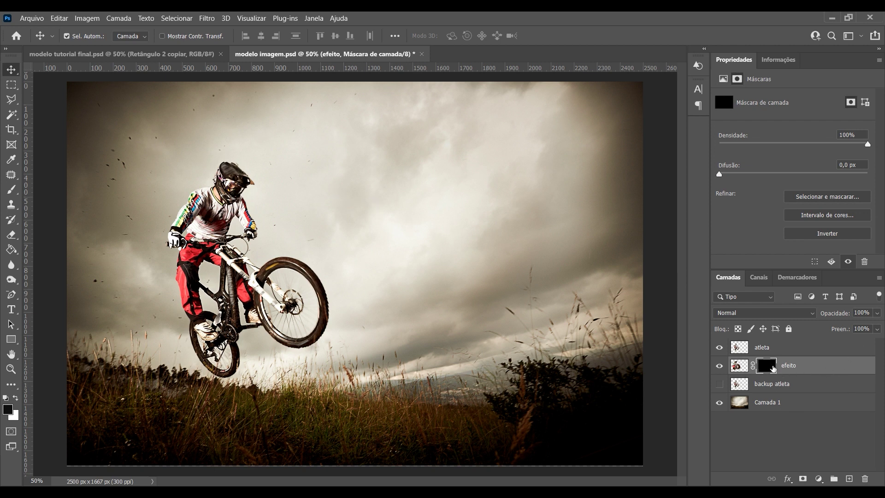
click(776, 350)
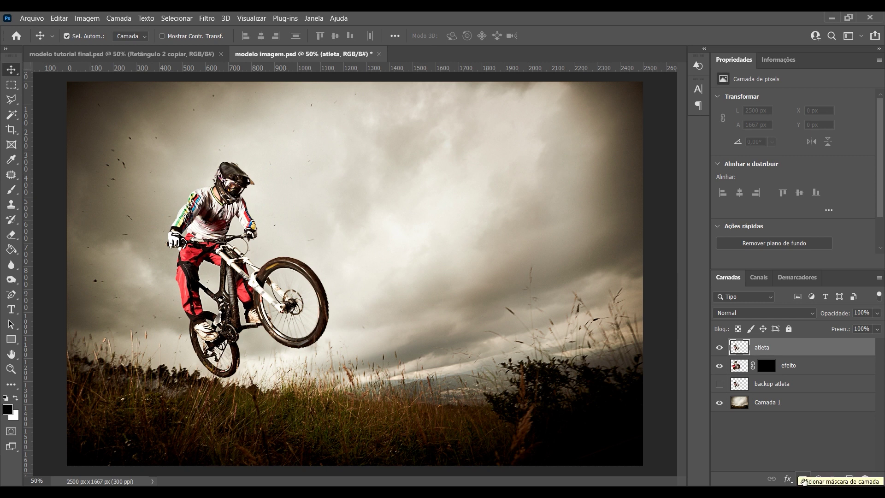
click(802, 480)
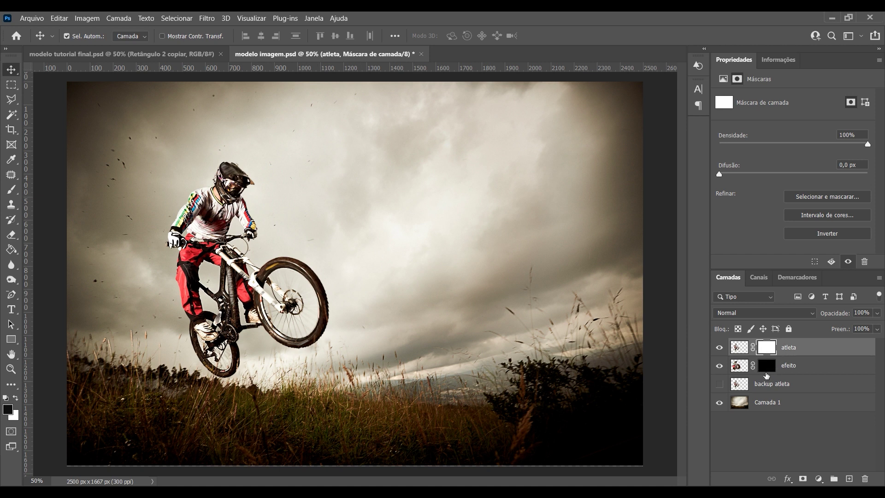
click(768, 367)
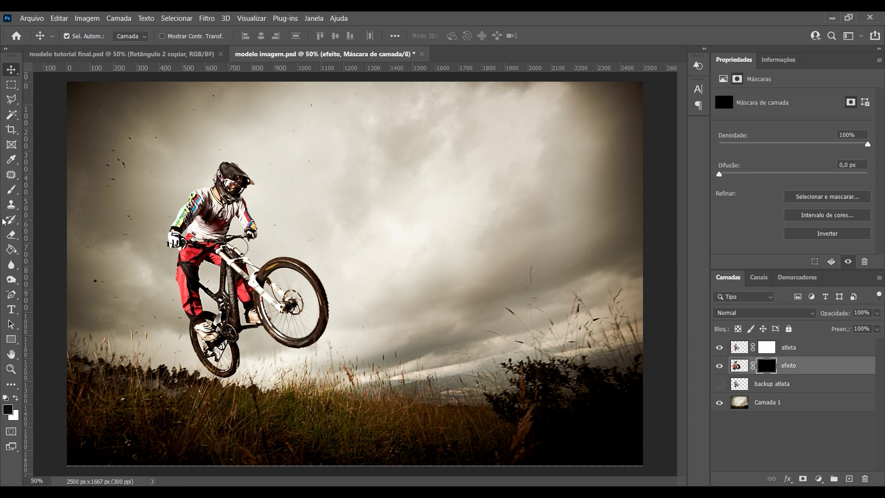
Switch to the Brush tool and expand the 20 Dispersion Brushes set in the preset picker.
click(12, 190)
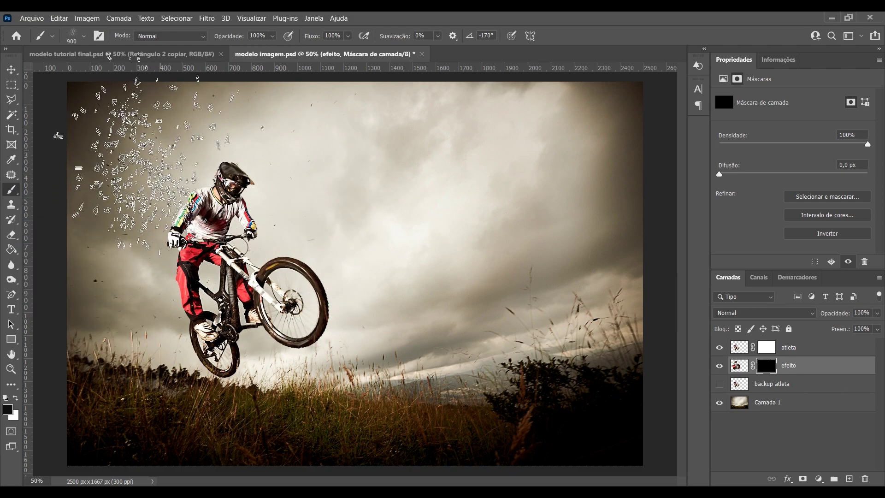
click(84, 37)
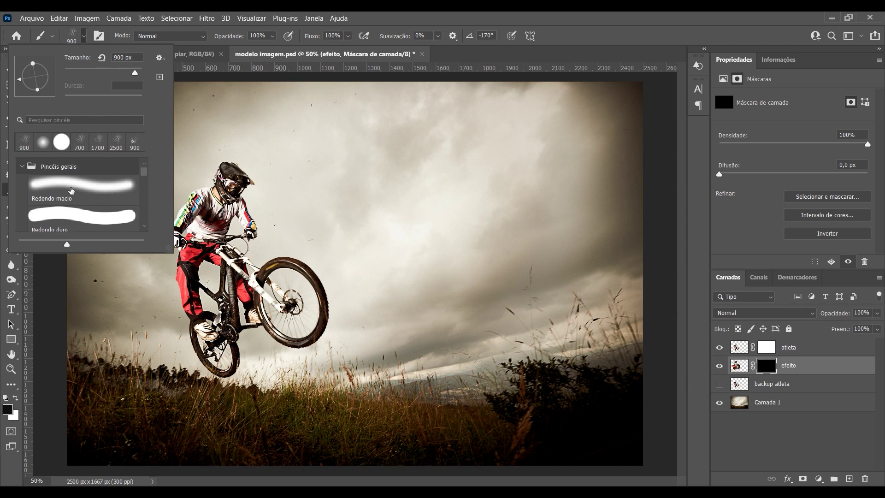
click(21, 164)
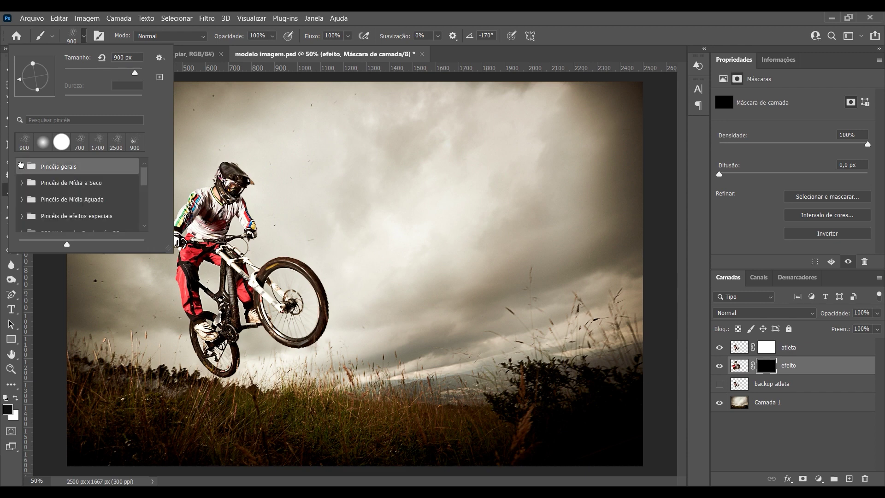
scroll(120, 202, down, 3)
scroll(112, 212, down, 2)
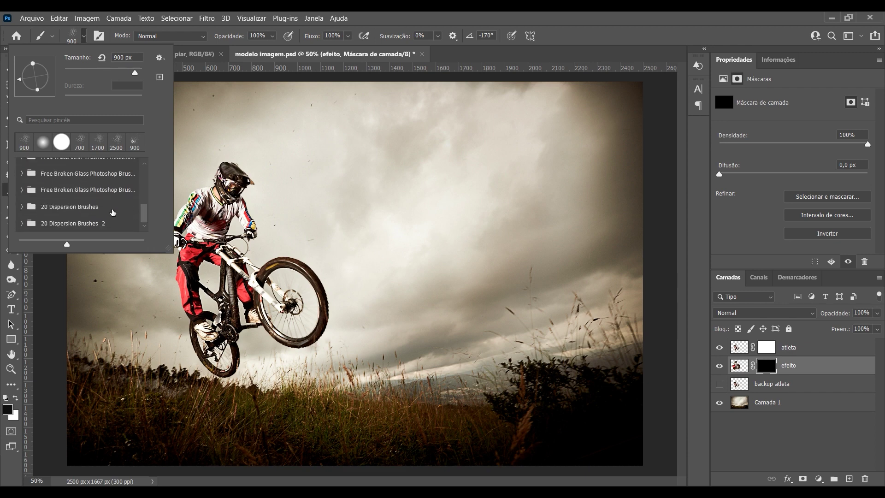
click(22, 207)
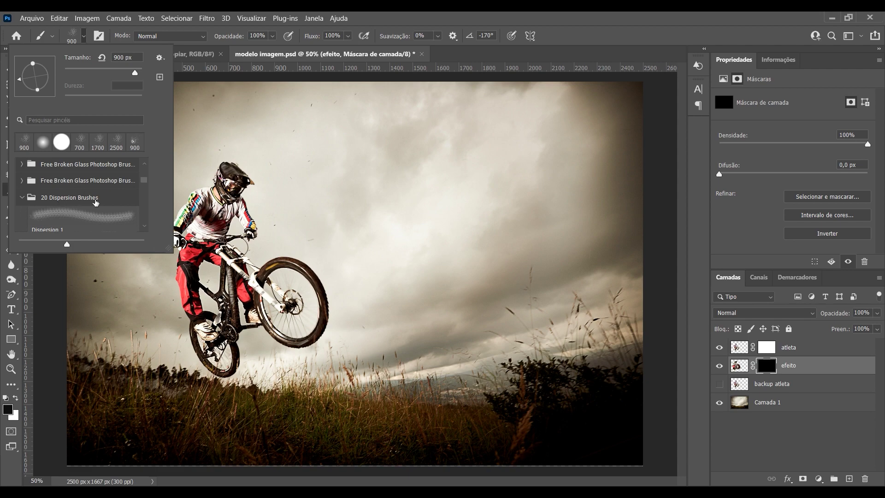
Try the Dispersion brushes and settle on Dispersion 1.
scroll(97, 217, down, 1)
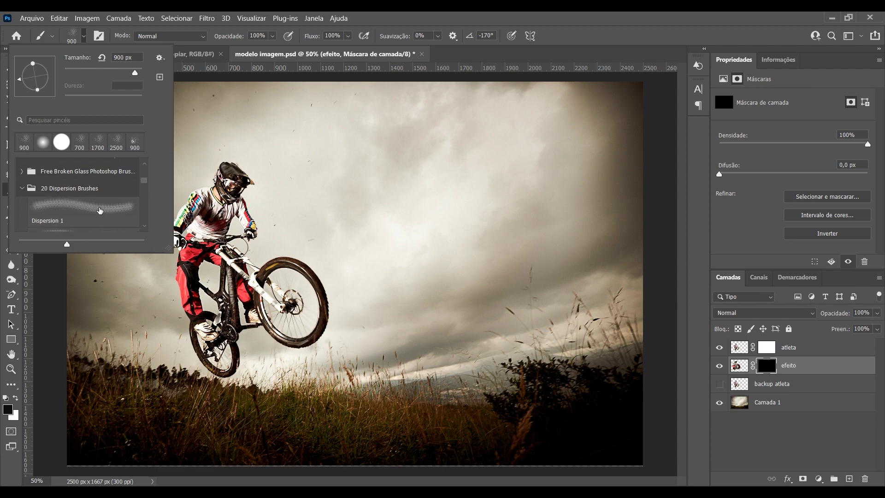
scroll(96, 217, down, 2)
scroll(97, 216, down, 1)
scroll(99, 192, up, 1)
click(99, 193)
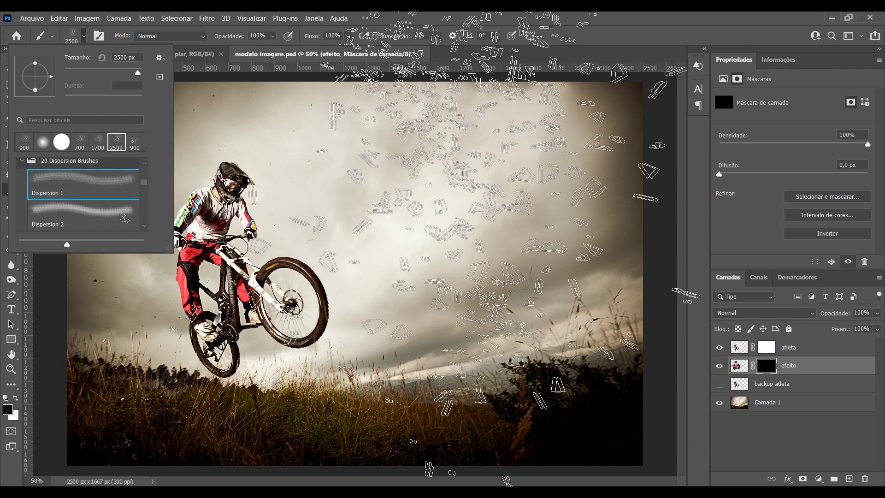
click(92, 212)
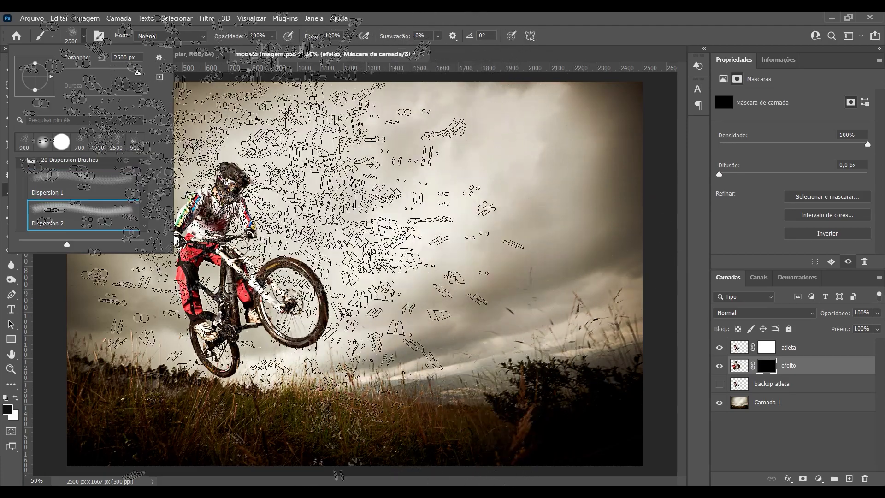
scroll(76, 205, down, 2)
scroll(76, 205, down, 1)
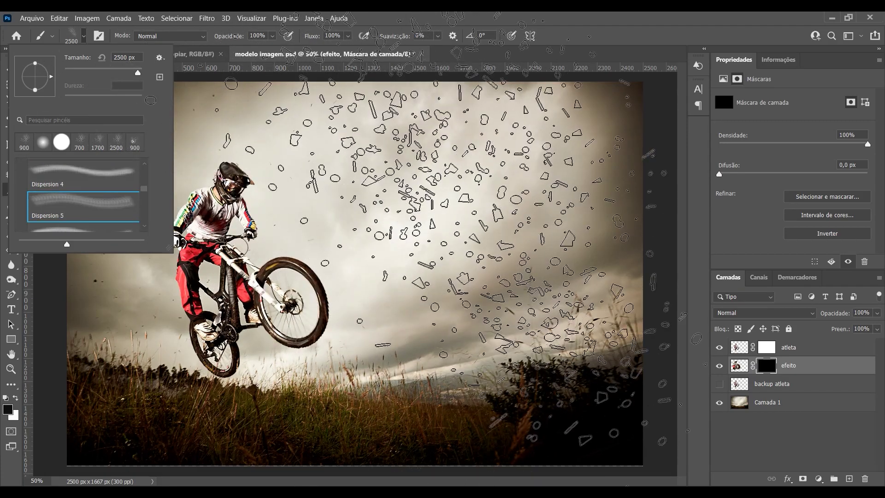
scroll(76, 205, up, 3)
scroll(76, 206, up, 1)
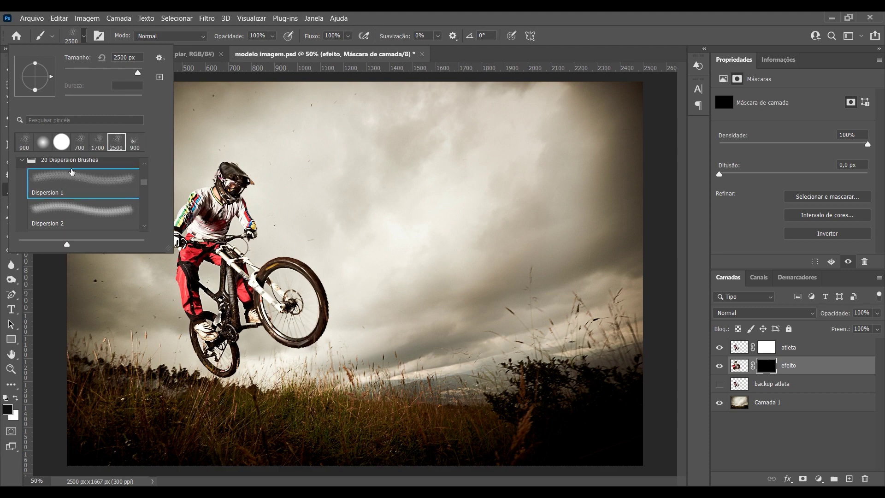
click(79, 39)
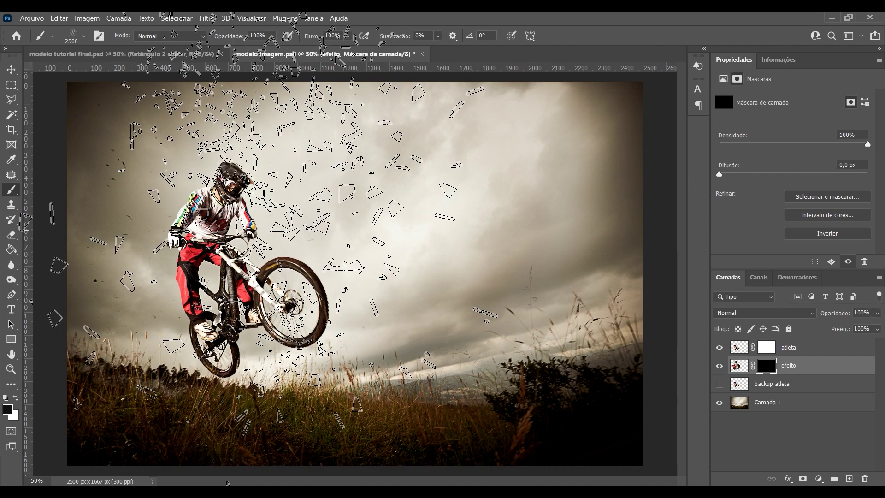
Resize the Dispersion 1 brush from 2500 px down to about 1500 px.
key(bracketleft)
key(bracketleft)
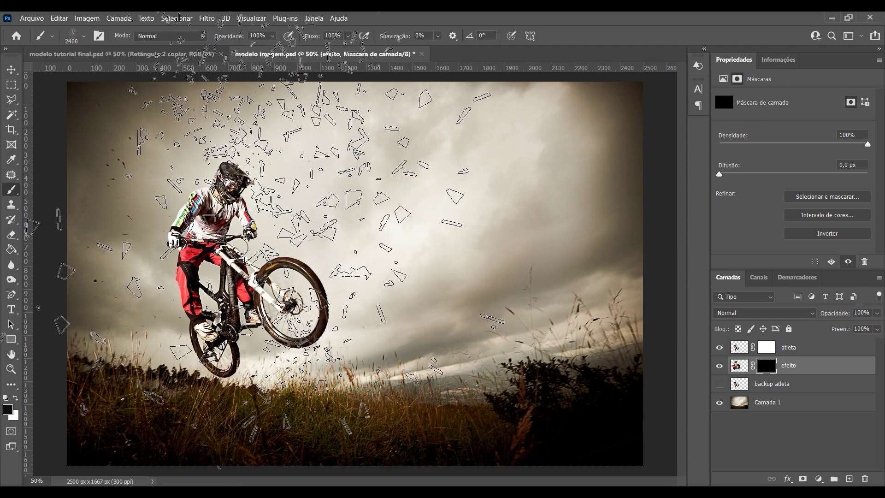
key(bracketleft)
key(bracketleft)
key(bracketleft)
key(bracketleft)
key(bracketleft)
key(bracketleft)
key(bracketleft)
key(bracketleft)
key(bracketleft)
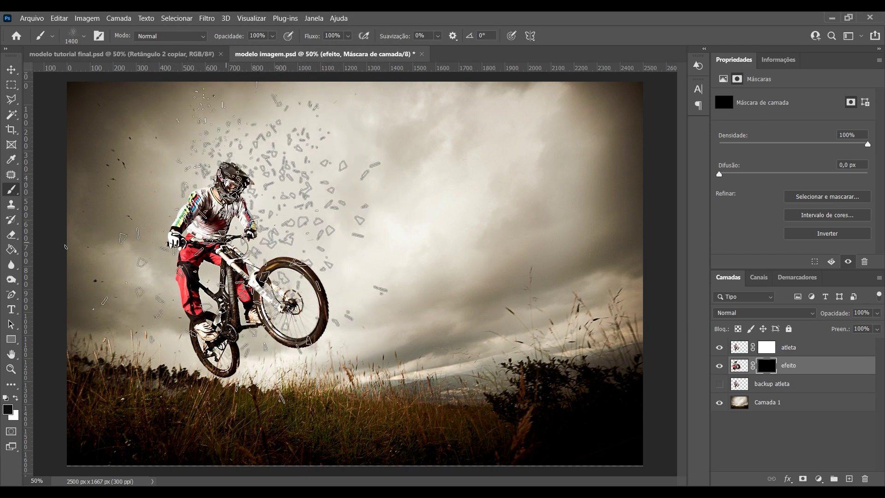
key(bracketleft)
key(bracketleft)
key(bracketleft)
key(bracketleft)
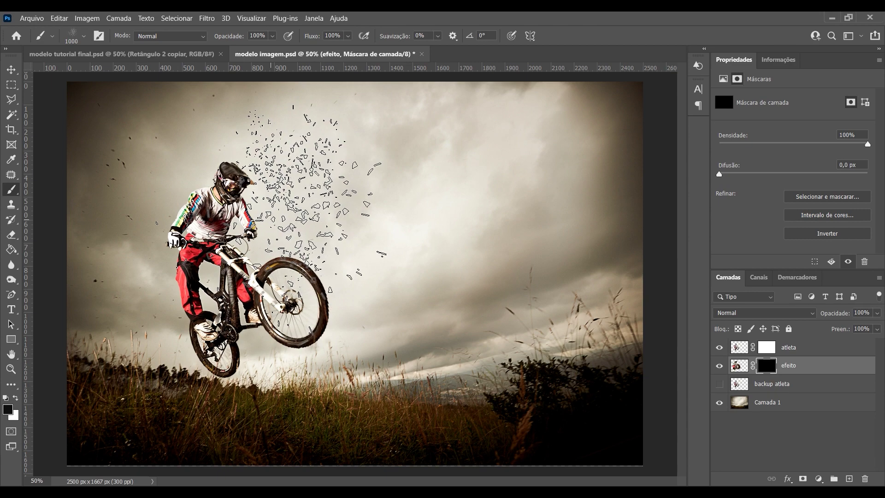
key(bracketright)
key(bracketright)
key(bracketright)
key(bracketright)
key(bracketright)
key(bracketright)
key(bracketright)
key(bracketright)
key(bracketright)
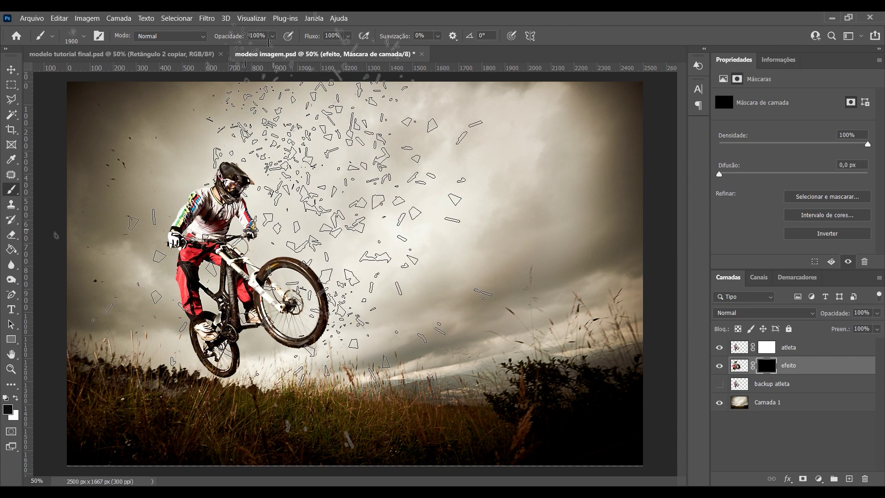
key(bracketleft)
key(bracketleft)
key(bracketleft)
key(bracketleft)
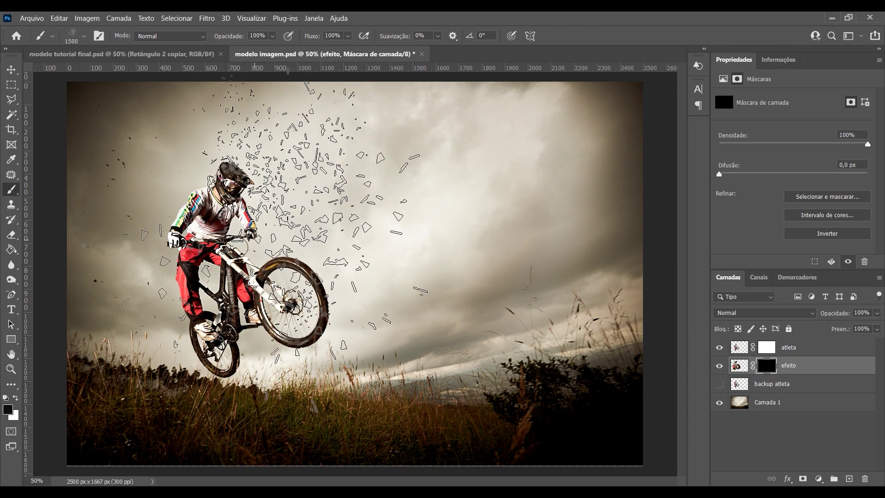
key(bracketleft)
key(bracketleft)
key(bracketleft)
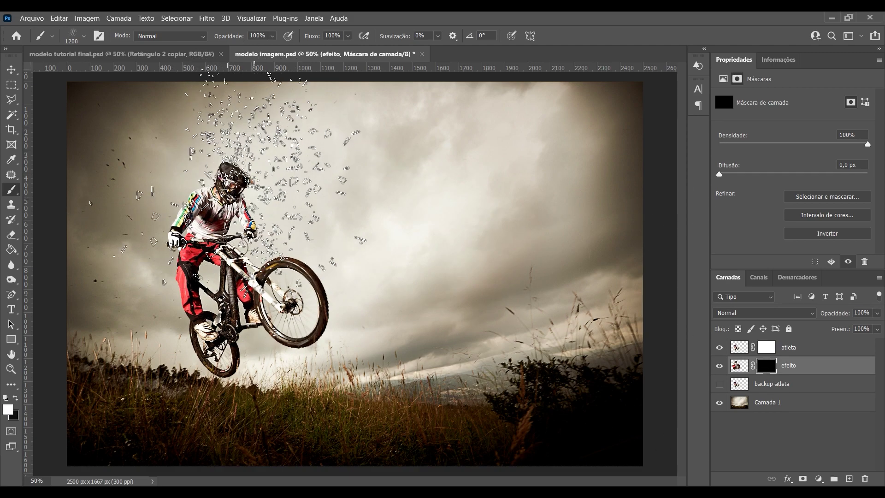
Stamp Dispersion fragments on efeito's mask around the helmet, right of the bike and left of the rider.
click(249, 179)
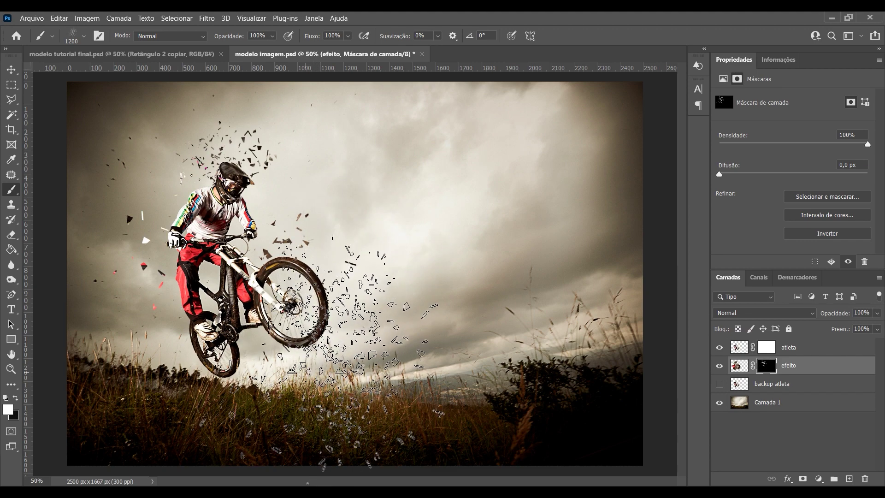
drag(318, 354, 285, 276)
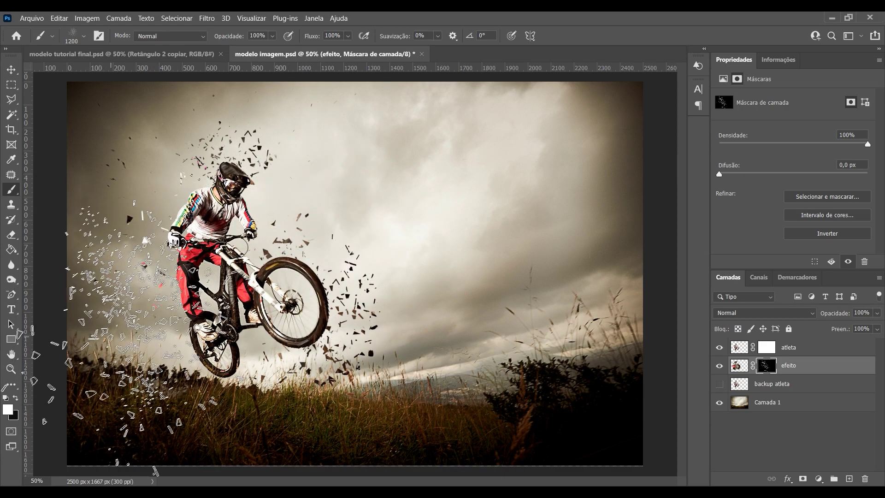
drag(139, 346, 138, 193)
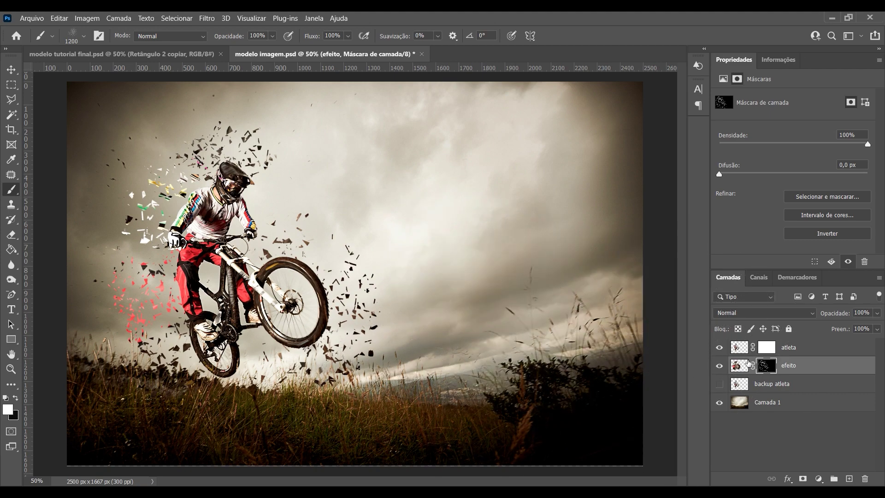
Target the atleta mask with black, a brush of about 200 px, zoomed to 200% on the rider.
click(766, 348)
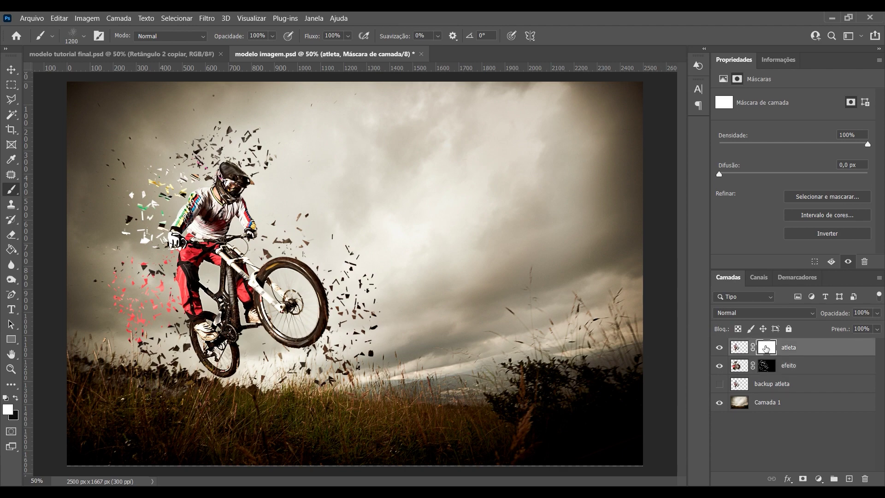
click(17, 399)
key(bracketleft)
key(bracketleft)
key(bracketleft)
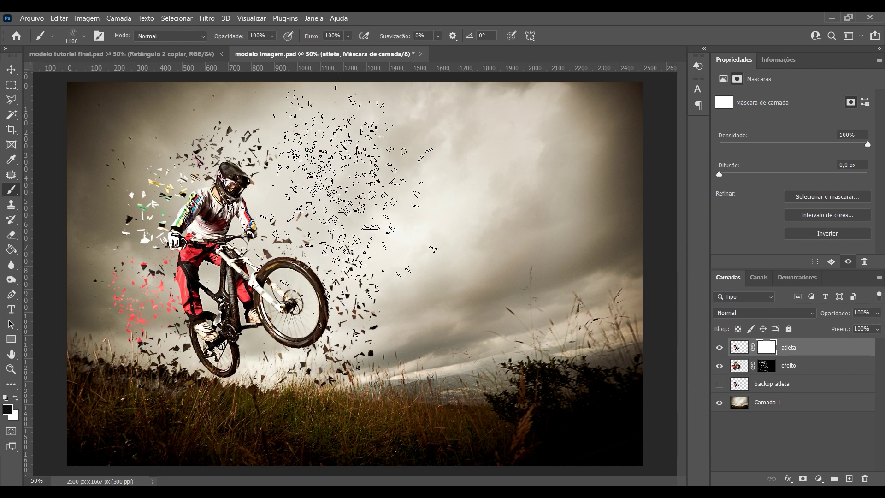
key(bracketleft)
key(bracketleft)
key(bracketleft)
key(bracketleft)
key(bracketleft)
key(bracketleft)
key(bracketleft)
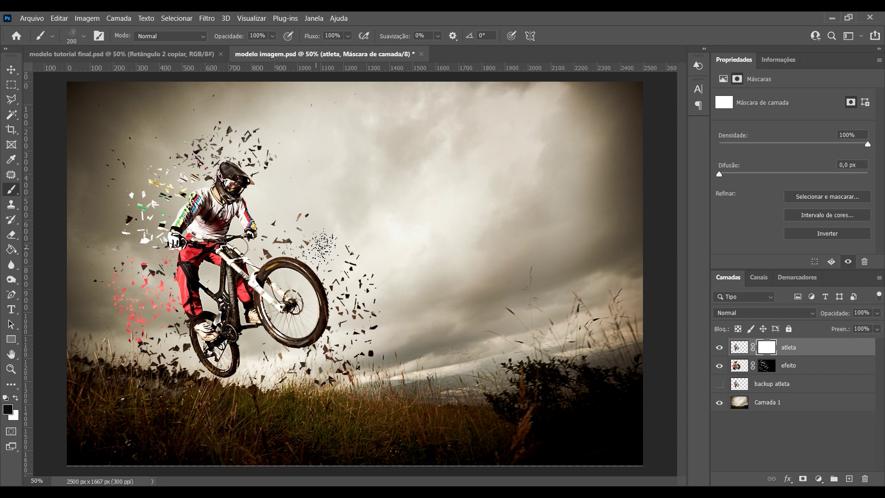
key(ctrl+plus)
key(ctrl+plus)
key(ctrl+plus)
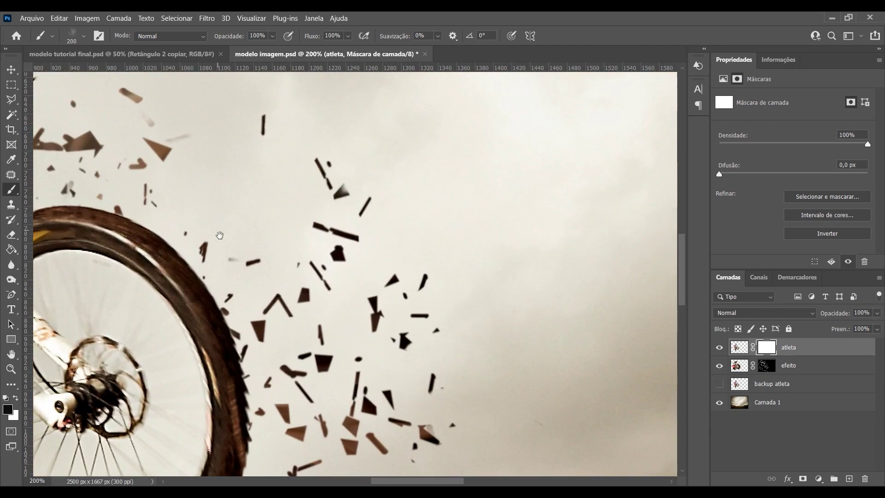
drag(220, 235, 431, 260)
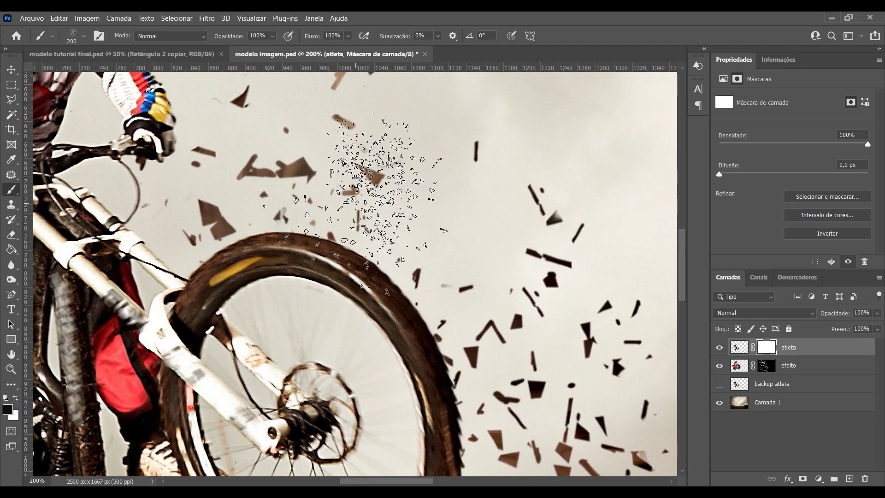
Rotate the brush tip angle to -97°, then to -142°.
right_click(401, 200)
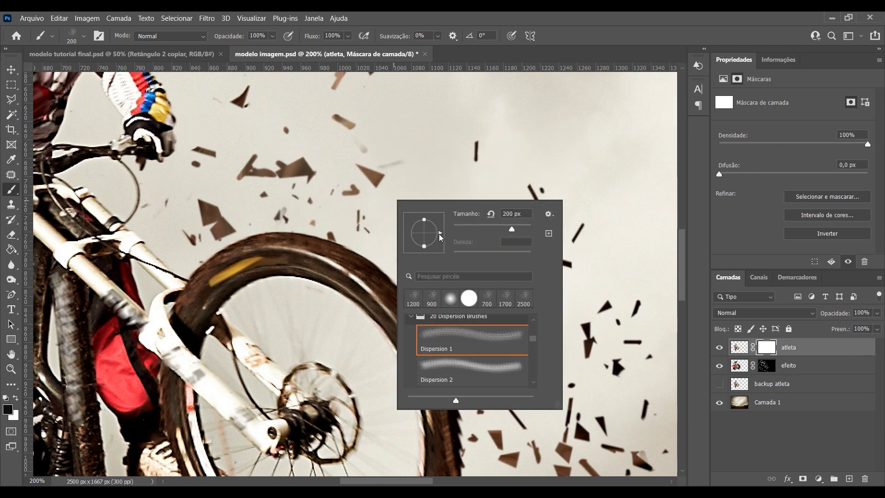
drag(437, 219, 427, 234)
mouse_move(418, 220)
mouse_down()
mouse_move(427, 235)
mouse_move(418, 249)
mouse_up()
drag(423, 252, 421, 252)
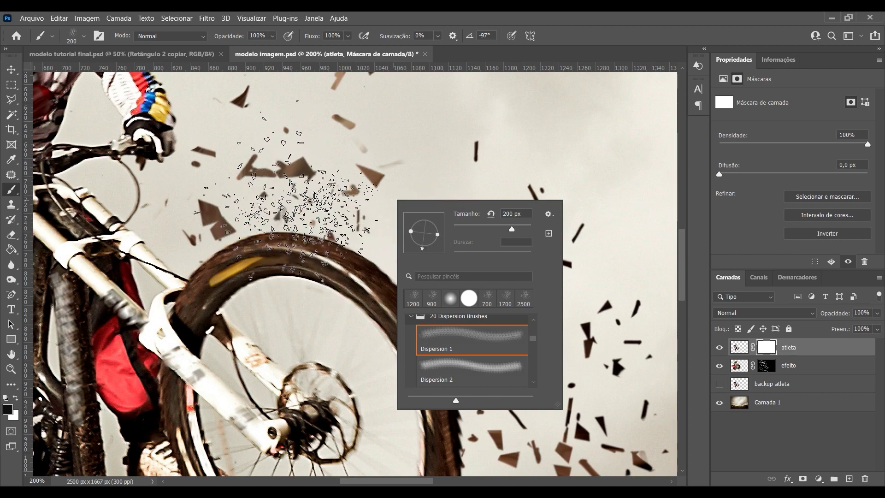
key(Return)
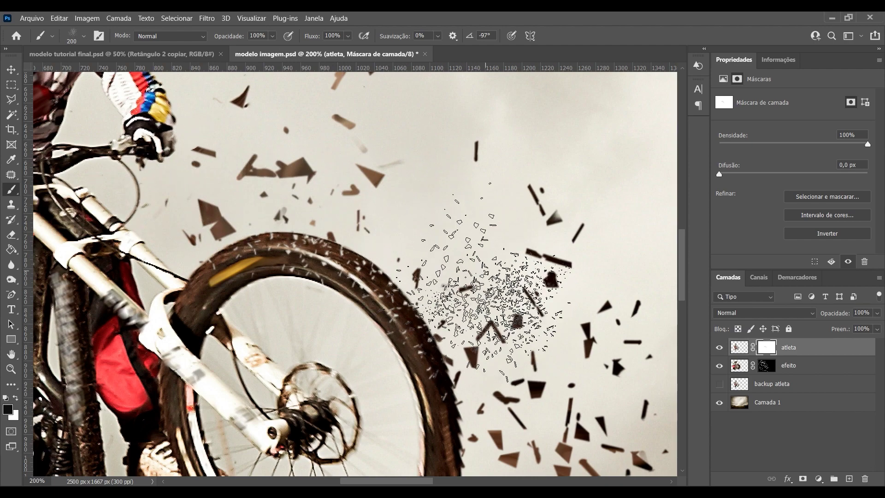
key(ctrl+minus)
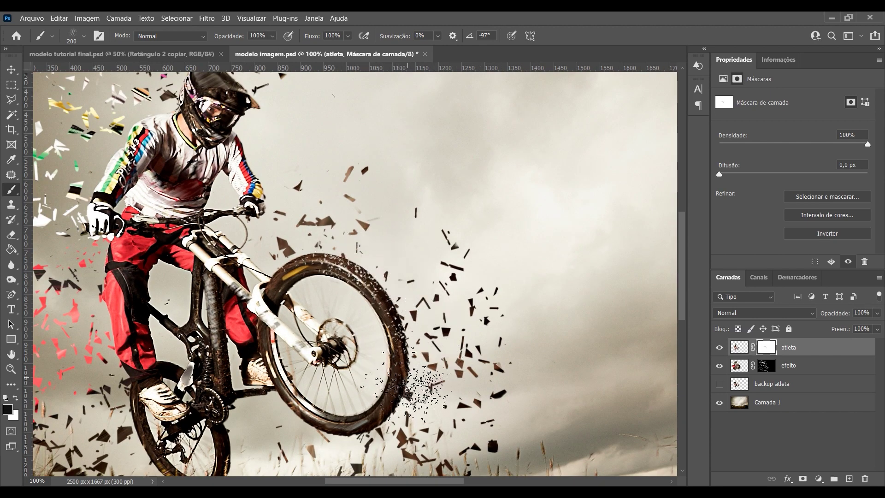
scroll(496, 351, down, 3)
right_click(443, 320)
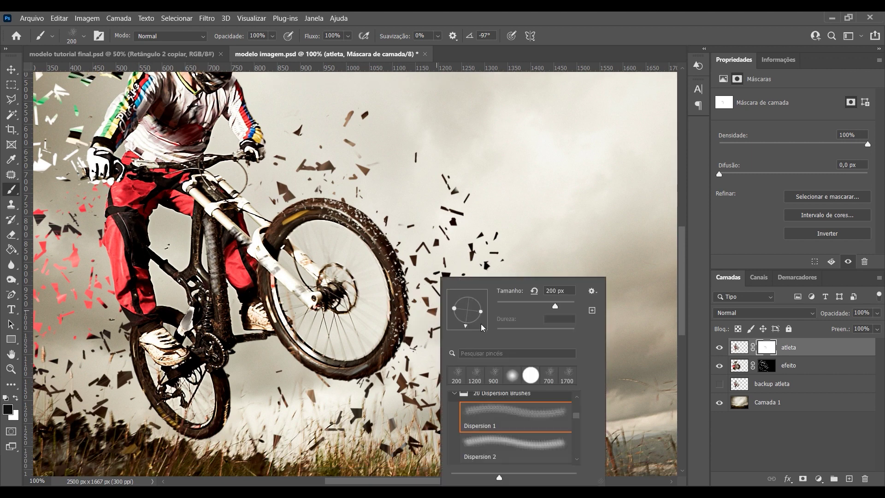
click(418, 339)
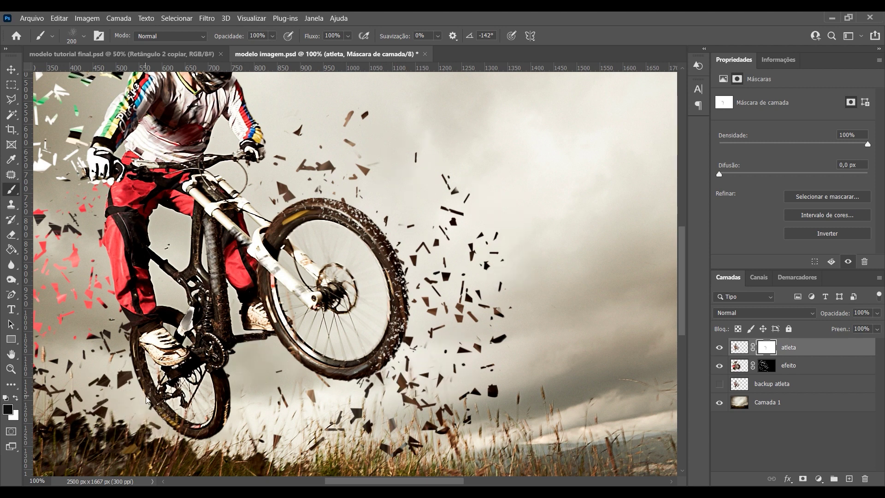
Choose the Dispersion 10 brush from the brush presets.
click(85, 39)
scroll(81, 194, down, 3)
scroll(82, 203, down, 3)
scroll(82, 211, down, 3)
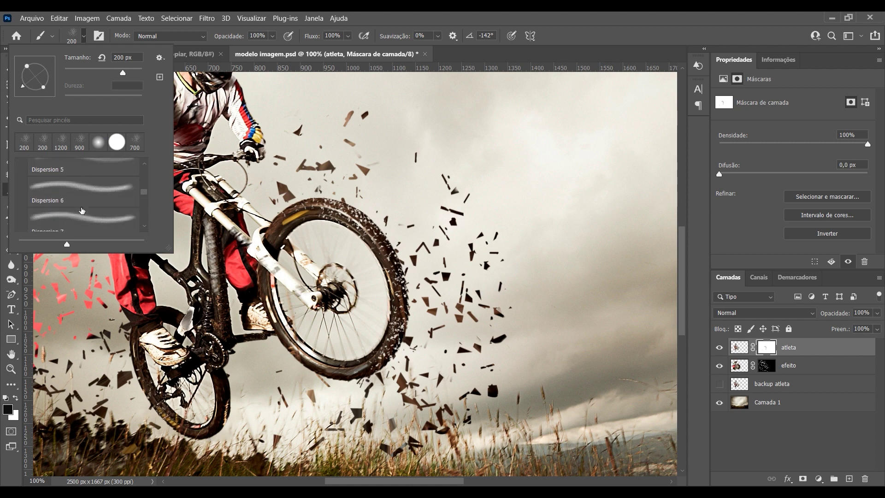
scroll(81, 208, down, 1)
scroll(80, 205, down, 2)
scroll(77, 203, down, 1)
scroll(75, 199, down, 2)
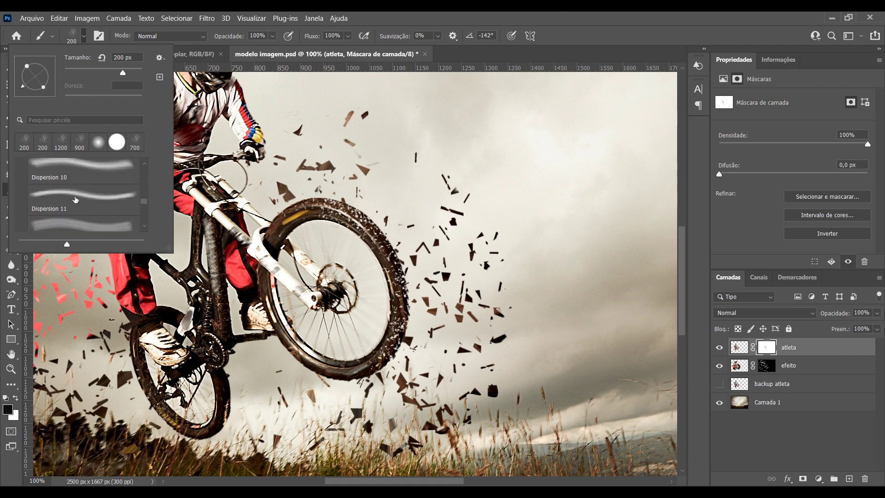
click(73, 178)
click(426, 256)
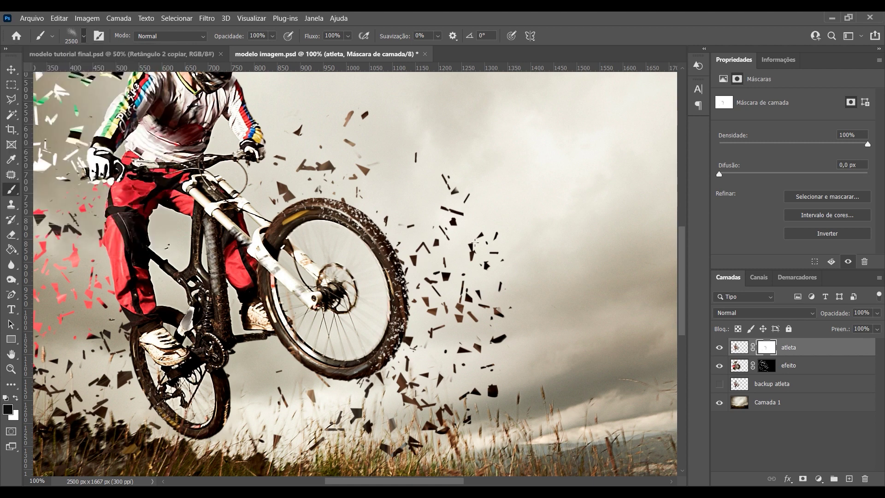
Undo an oversized test stamp and shrink the dispersion brush from 2100 to 100 px.
click(476, 247)
key(ctrl+z)
key(bracketleft)
key(bracketleft)
key(bracketleft)
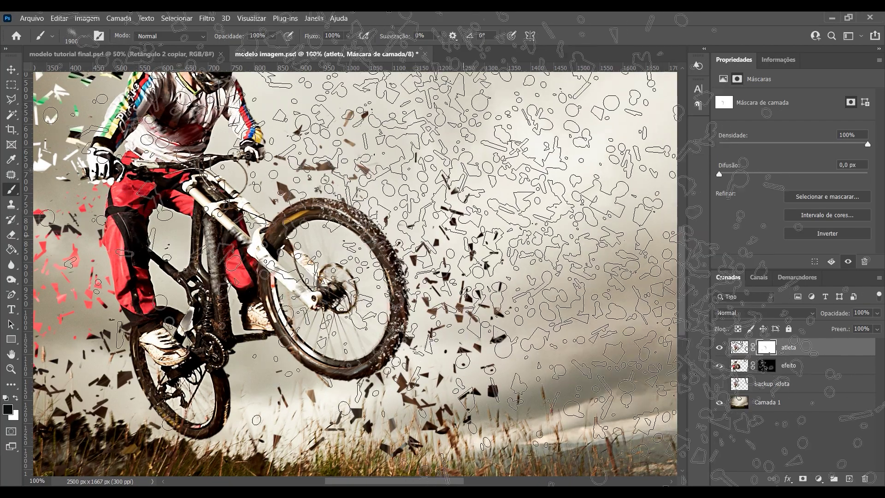
key(bracketleft)
key(bracketleft)
key(bracketleft)
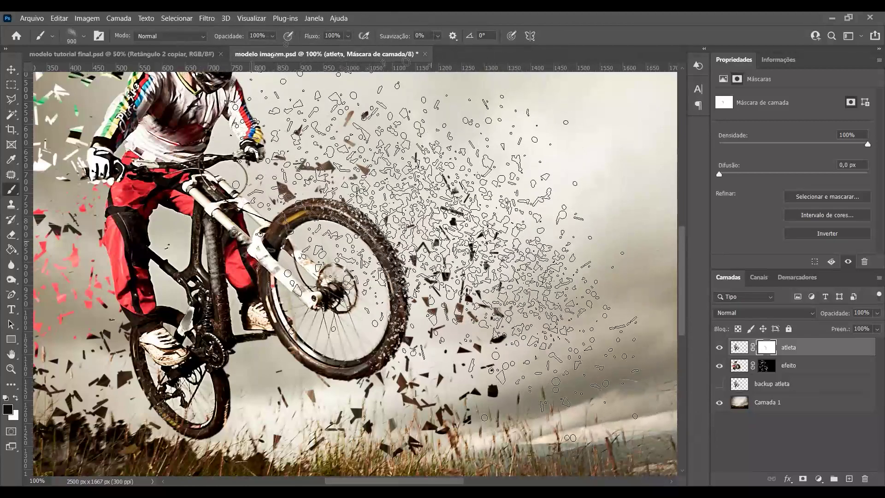
key(bracketleft)
key(bracketleft)
key(bracketleft)
key(bracketleft)
key(bracketleft)
key(bracketleft)
key(bracketleft)
key(bracketleft)
key(bracketleft)
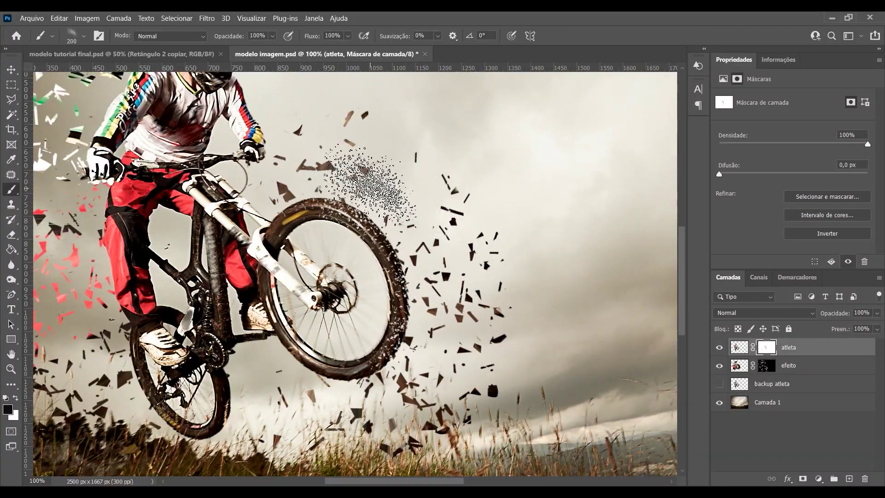
key(bracketleft)
key(bracketleft)
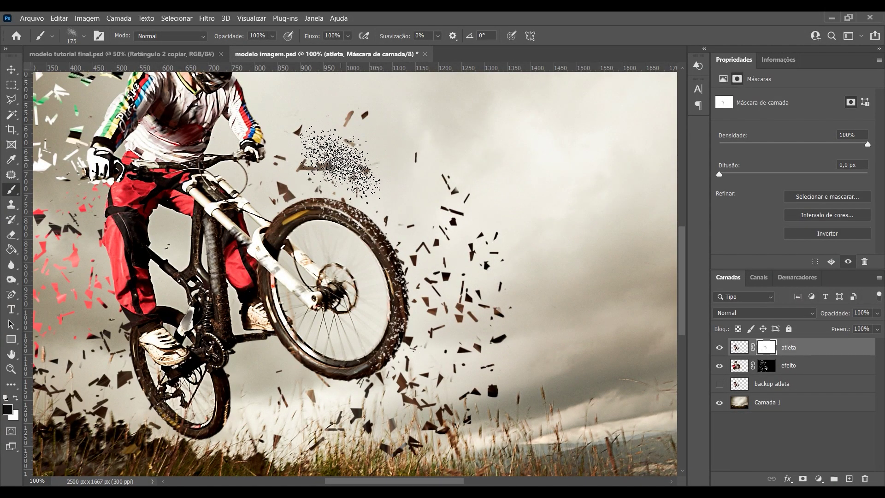
key(bracketleft)
key(bracketleft)
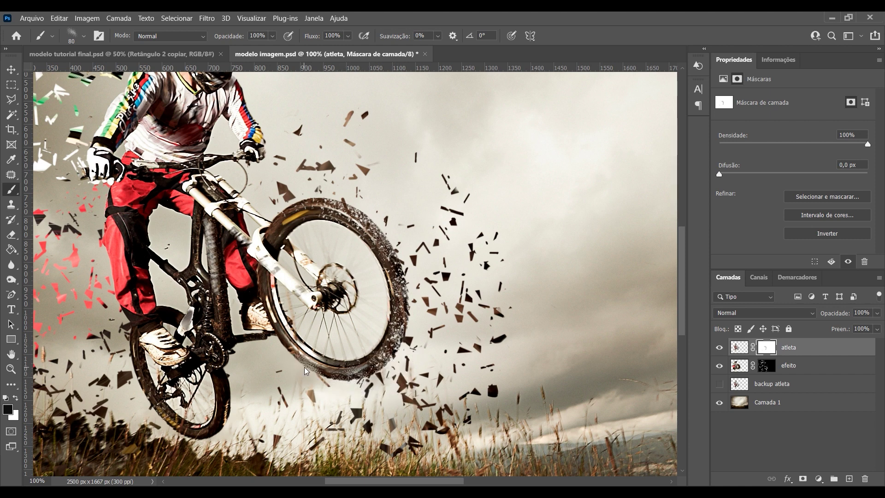
Paint dispersion specks with a 200 px brush along the leg, shoulder and around the helmet.
scroll(271, 404, down, 2)
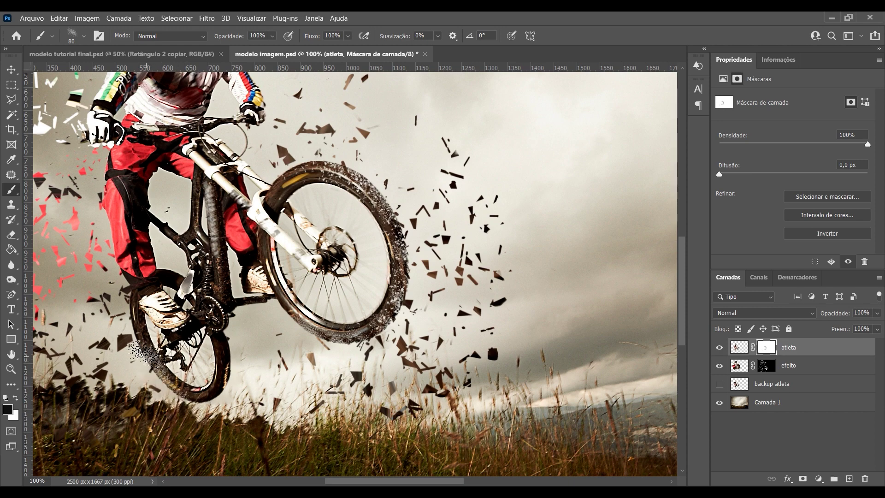
drag(183, 252, 313, 318)
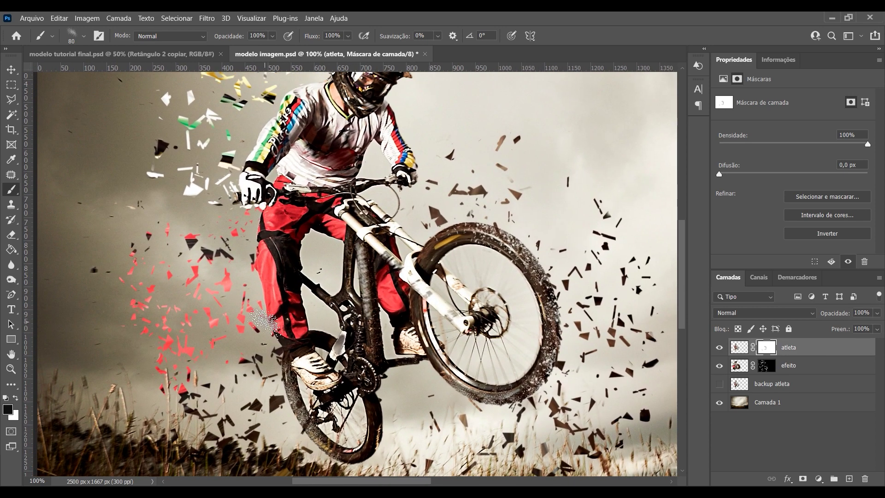
key(bracketright)
key(bracketright)
key(bracketright)
right_click(258, 311)
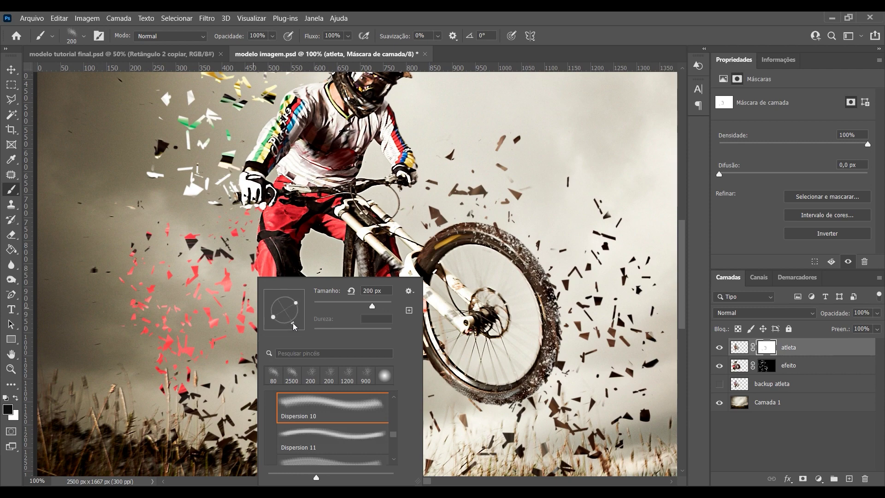
drag(240, 258, 258, 383)
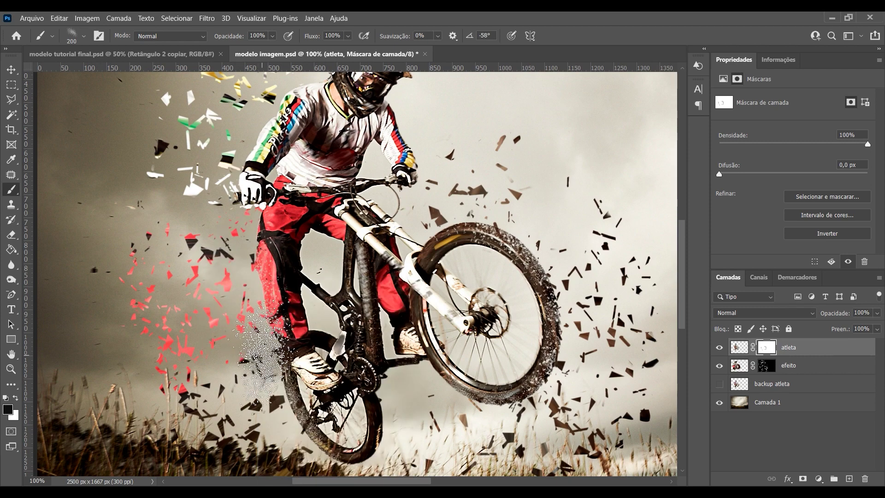
scroll(258, 277, up, 5)
mouse_move(254, 239)
mouse_down()
mouse_move(295, 175)
mouse_move(387, 139)
mouse_up()
right_click(388, 145)
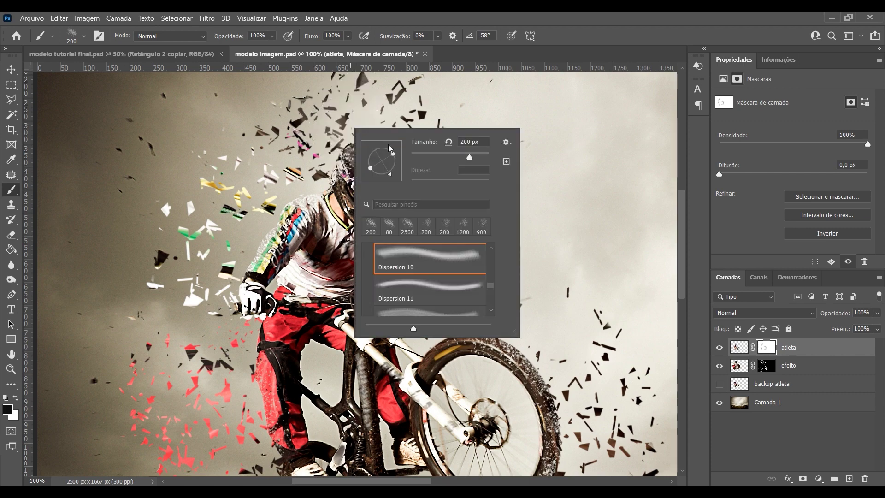
key(Escape)
drag(400, 137, 295, 119)
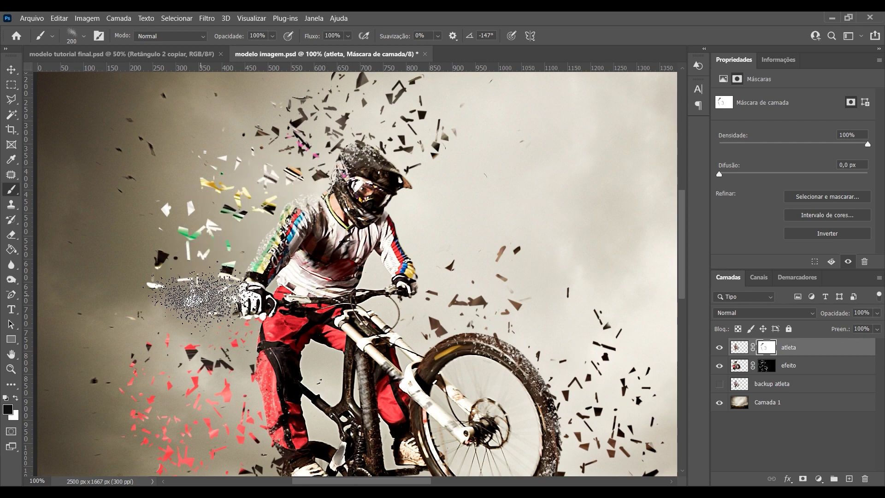
Rotate the brush tip to -38° and dissolve the back edge of the rider's leg.
scroll(194, 318, down, 2)
scroll(208, 285, down, 2)
right_click(231, 258)
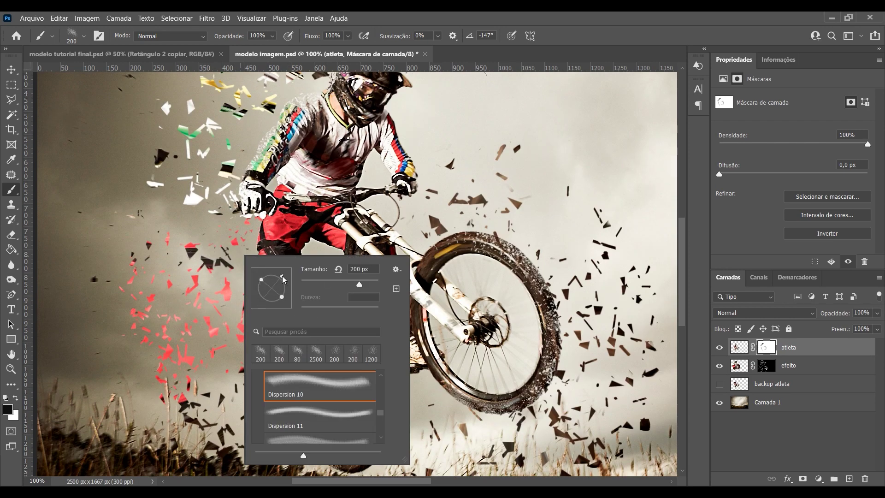
drag(283, 280, 258, 282)
click(233, 254)
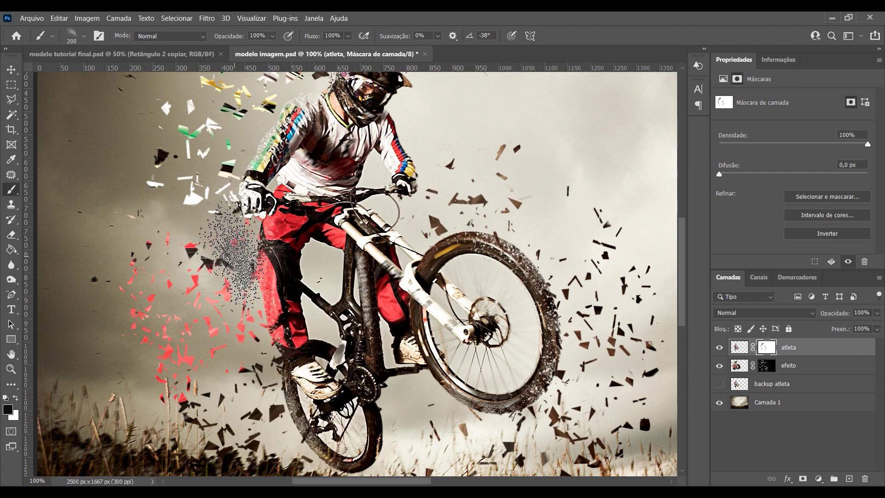
drag(233, 254, 295, 442)
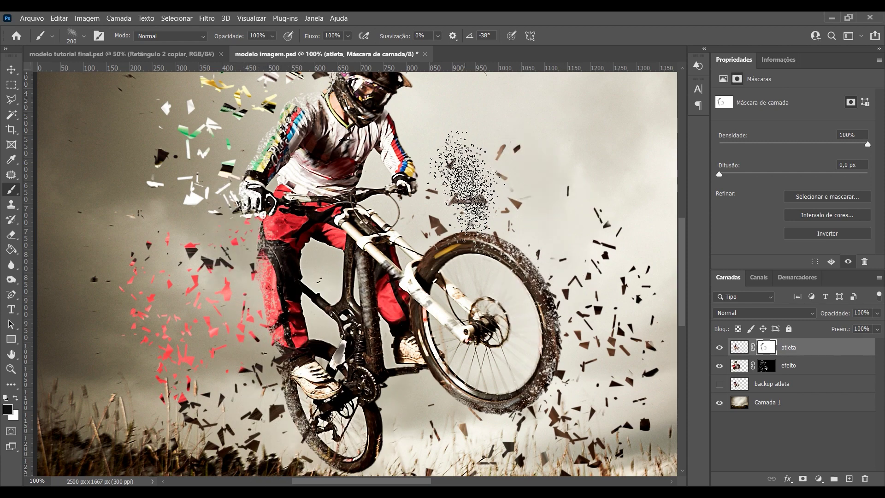
Rotate the brush tip to 72° and add dispersion speckle to the helmet.
right_click(516, 186)
drag(550, 232, 546, 217)
key(Return)
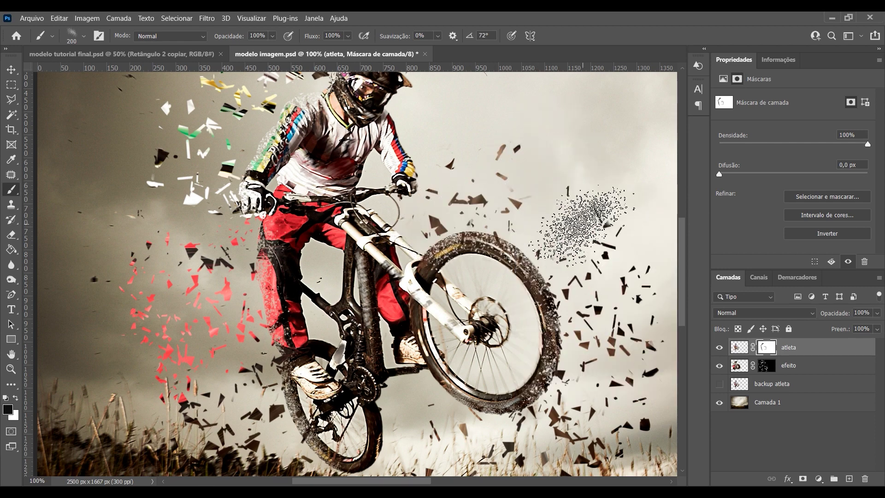
key(ctrl+minus)
key(ctrl+minus)
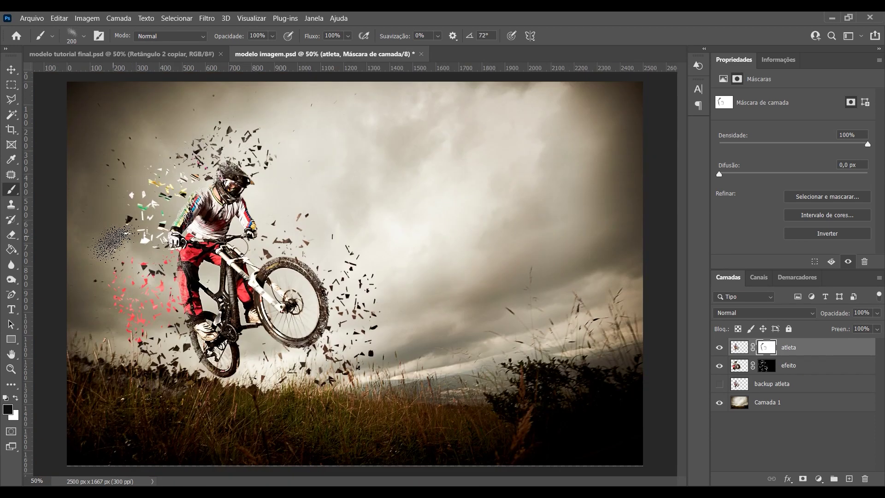
drag(247, 173, 238, 183)
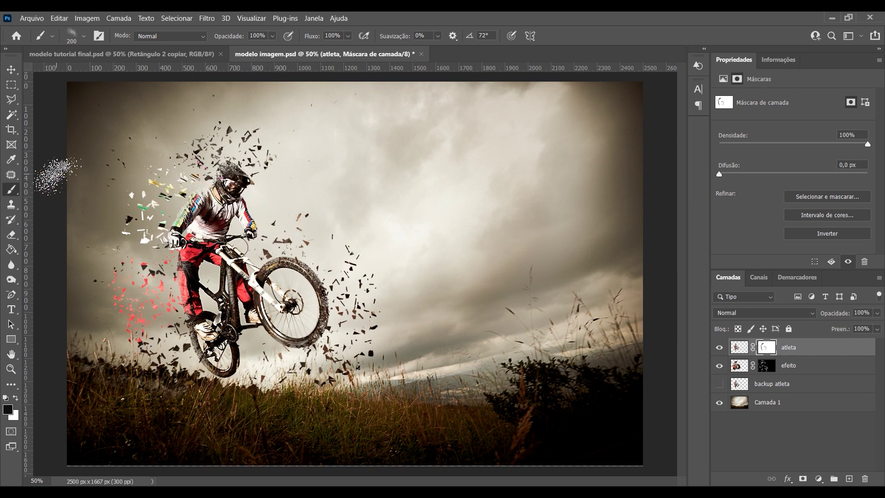
Switch to the Redondo macio soft round brush at 70 px, painting in white.
click(84, 36)
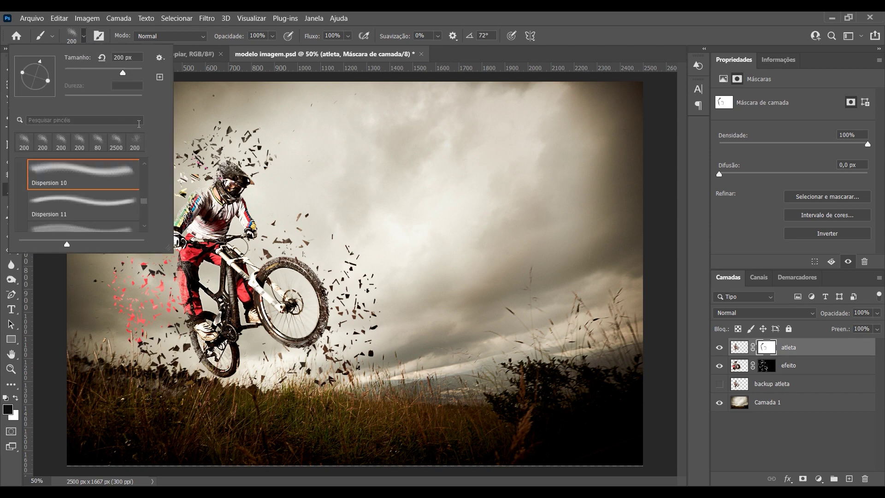
scroll(66, 166, up, 5)
scroll(66, 166, up, 5)
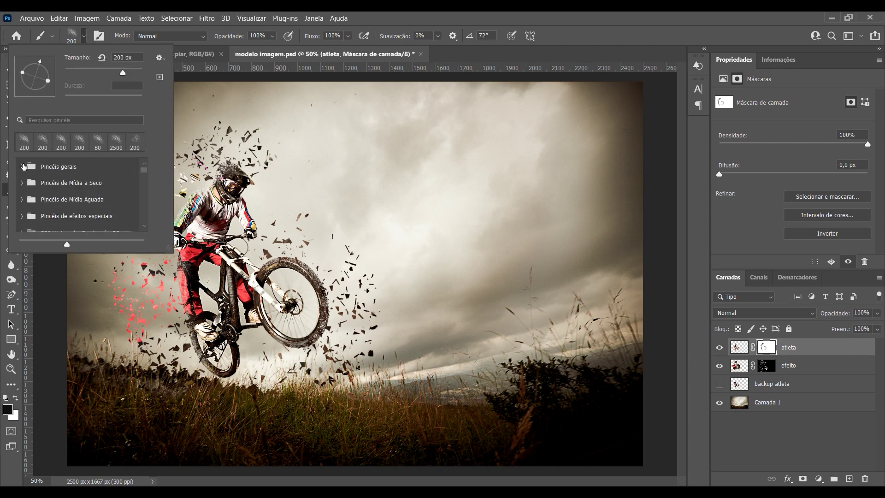
click(23, 167)
click(61, 189)
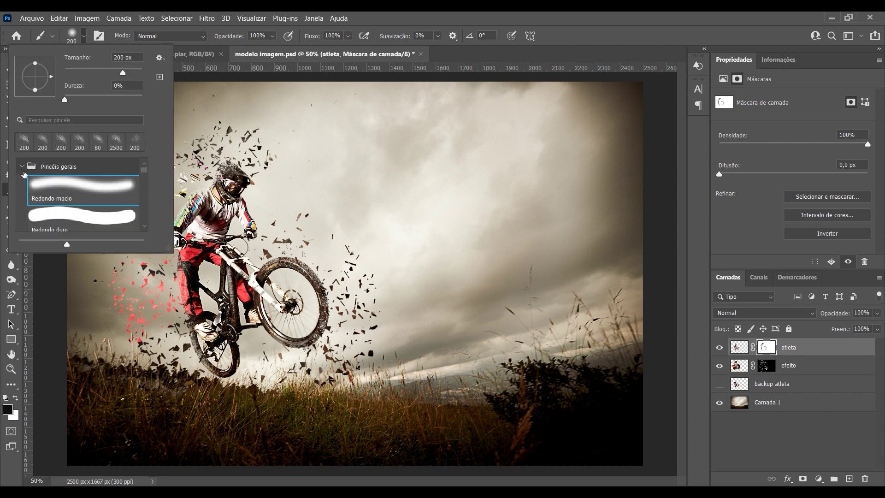
click(23, 167)
click(343, 171)
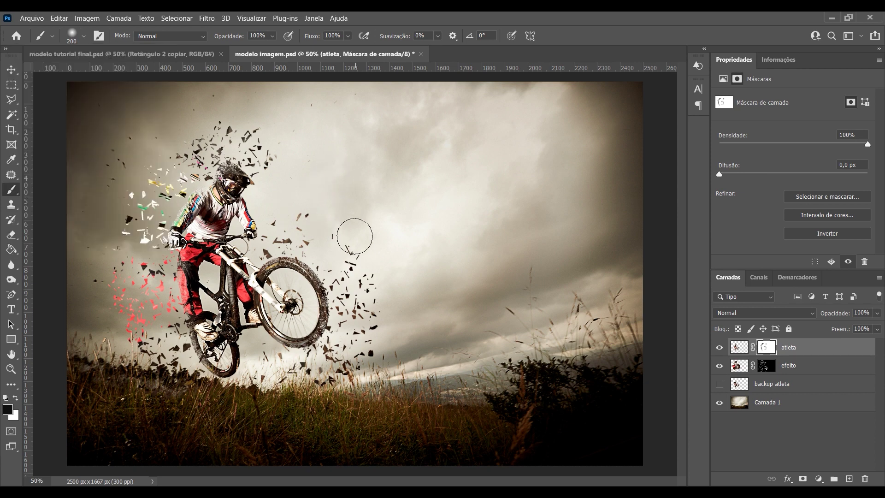
scroll(215, 190, up, 2)
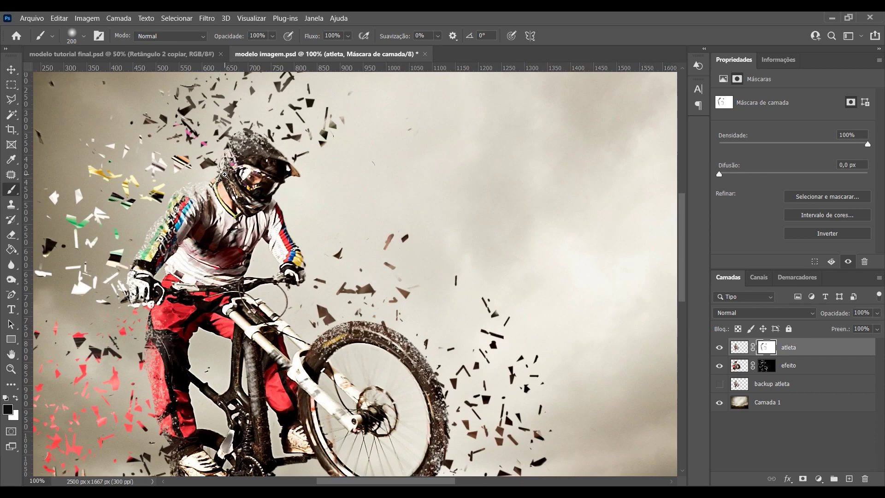
scroll(225, 174, up, 1)
key(bracketleft)
key(bracketleft)
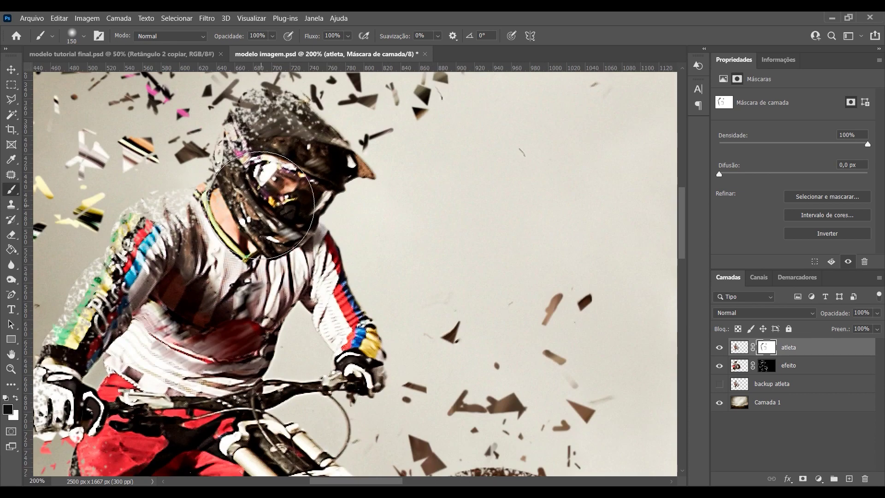
key(bracketleft)
key(bracketleft)
key(bracketleft)
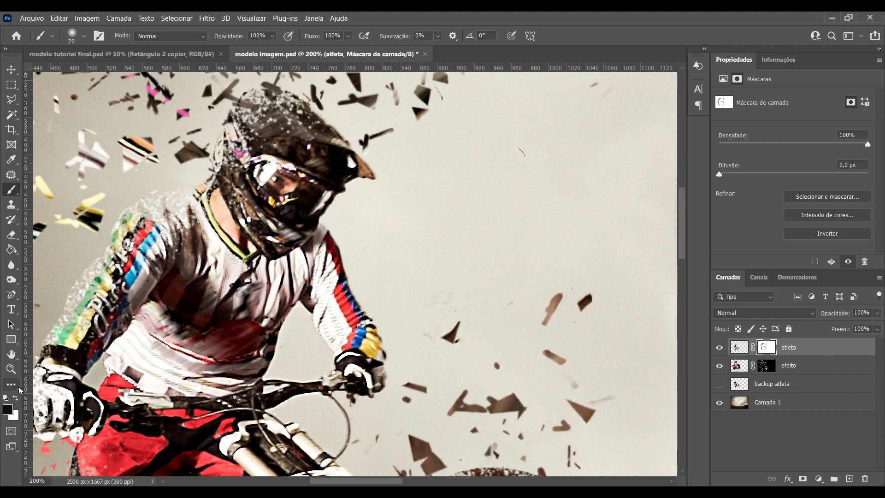
click(16, 398)
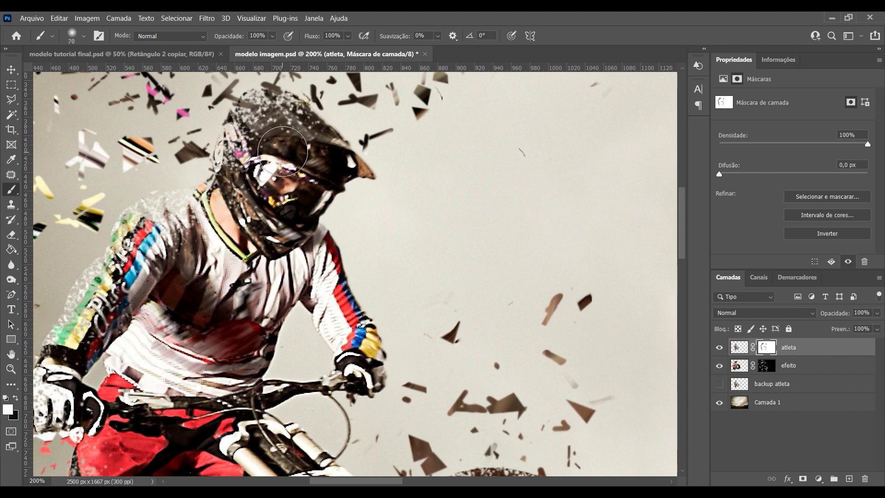
Restore the helmet's left edge, shoulder, chest and left leg to solid on the mask.
drag(282, 151, 295, 153)
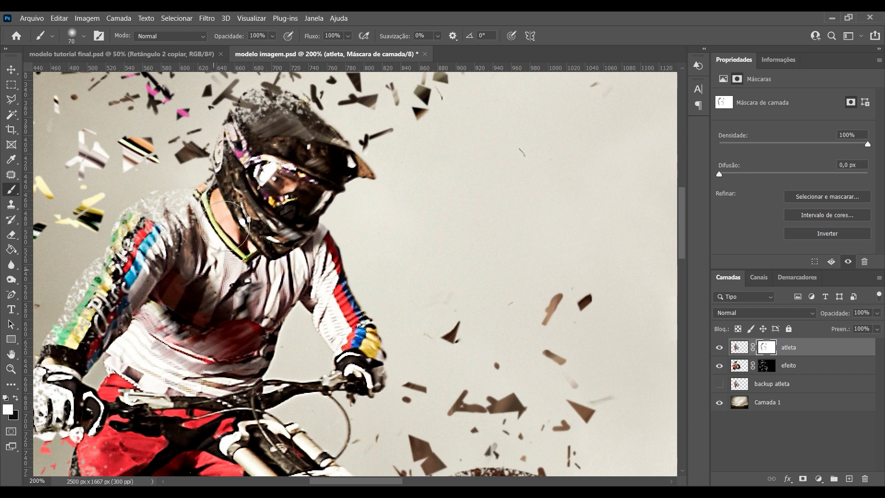
drag(225, 226, 192, 253)
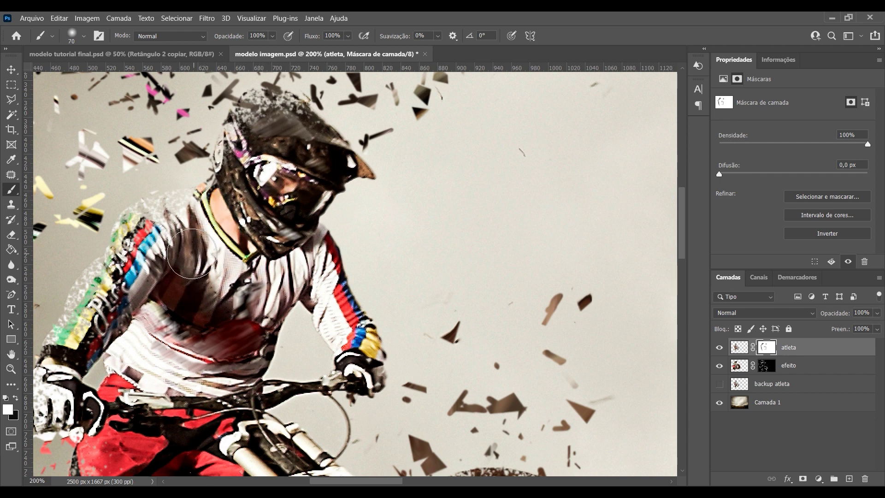
scroll(152, 272, down, 3)
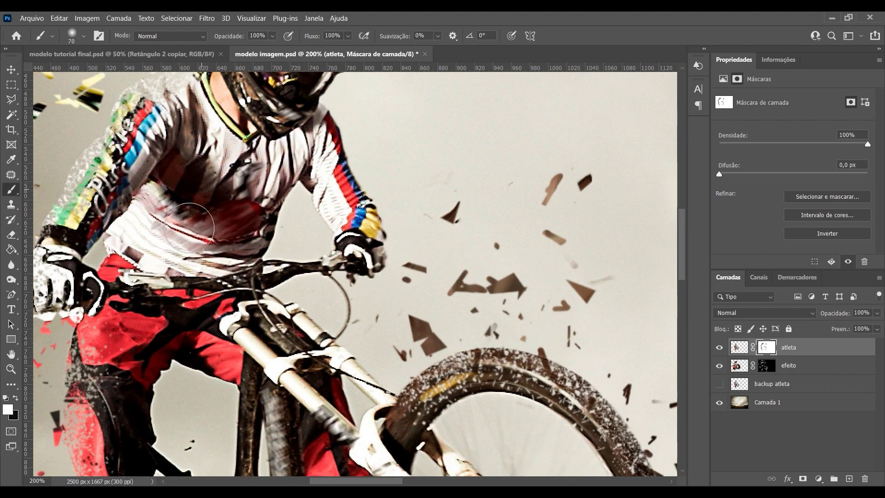
drag(189, 227, 127, 447)
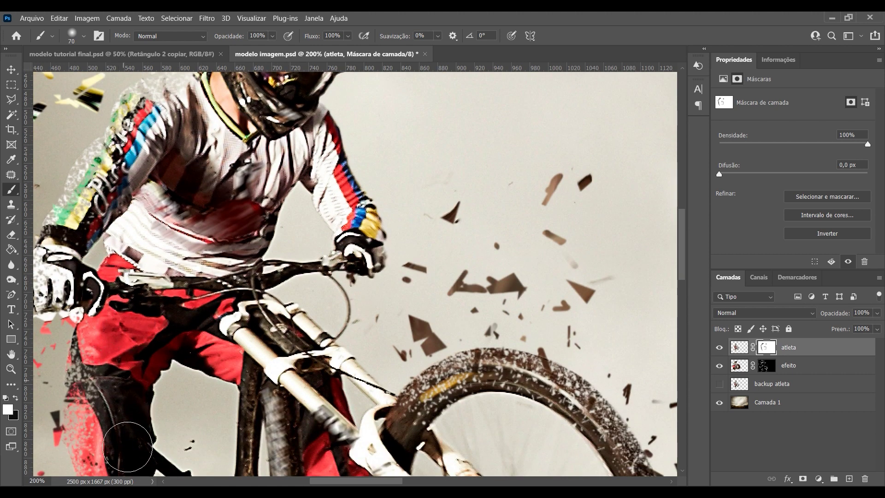
scroll(256, 316, down, 2)
scroll(479, 308, down, 1)
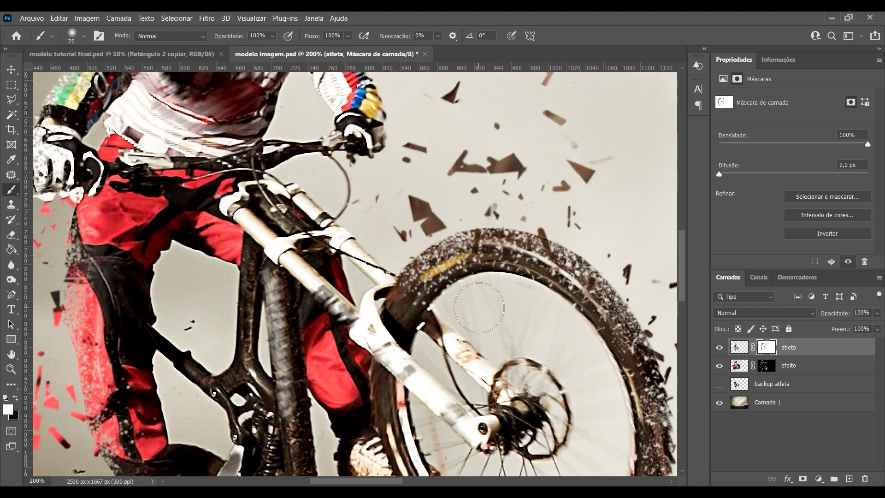
Restore the upper tyre tread and the derailleur chain near the pedal, then zoom out to fit.
mouse_move(480, 307)
mouse_down()
mouse_move(503, 281)
mouse_move(574, 336)
mouse_up()
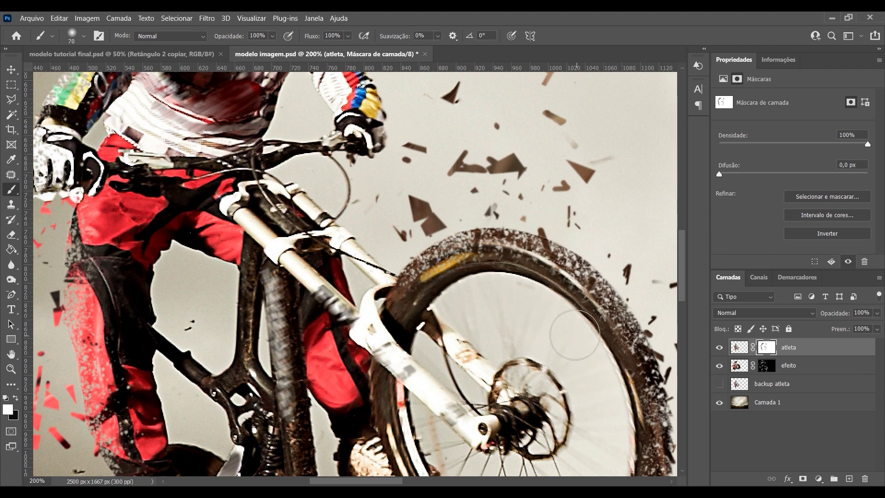
scroll(471, 315, down, 2)
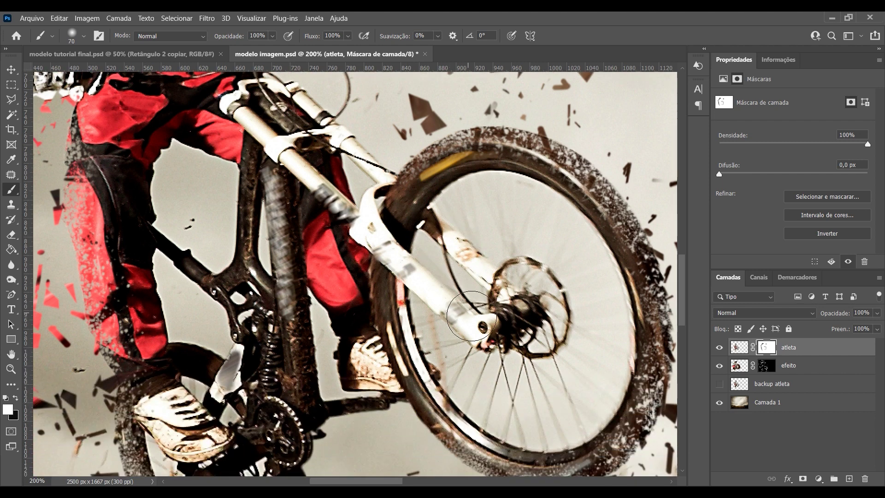
scroll(472, 316, down, 1)
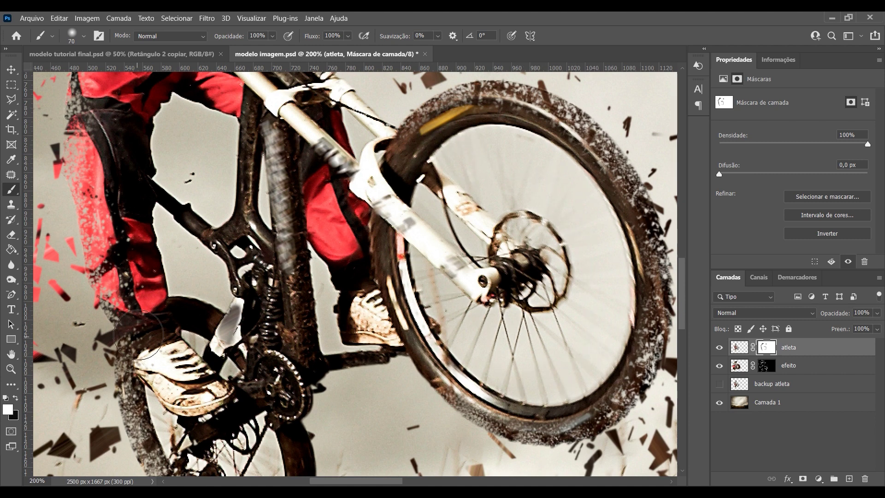
scroll(138, 335, down, 5)
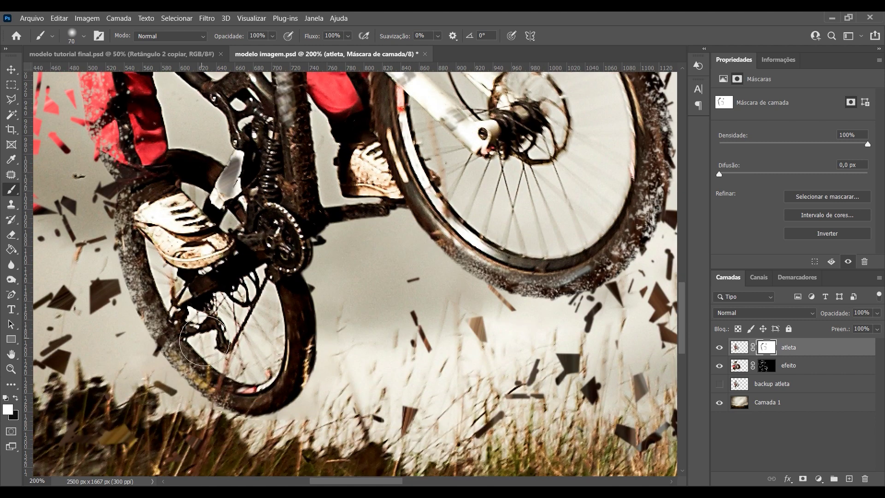
drag(204, 341, 219, 278)
key(ctrl+minus)
key(ctrl+minus)
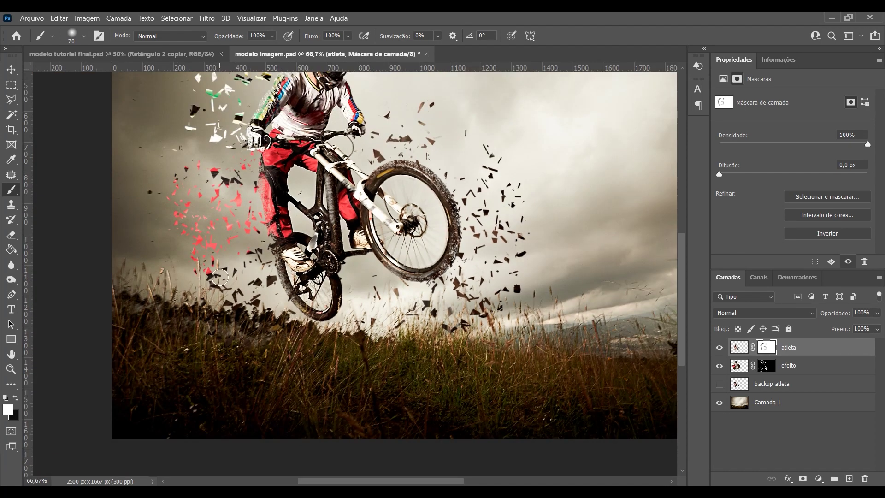
scroll(323, 299, up, 3)
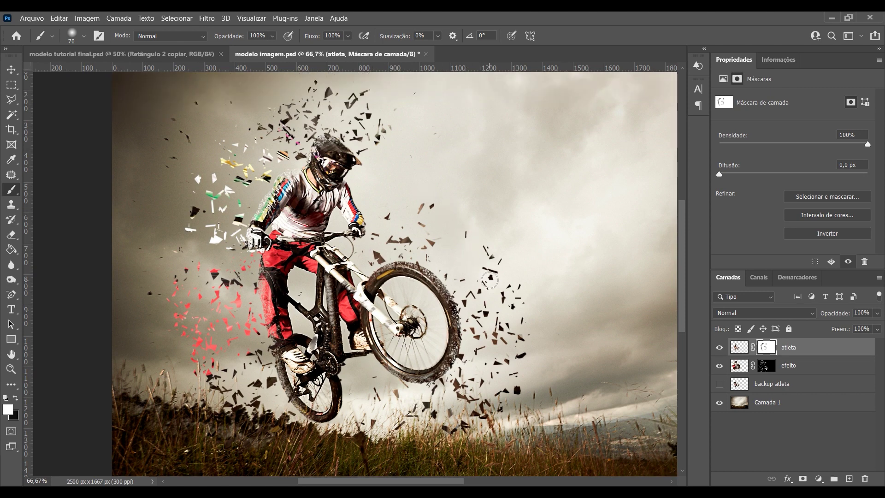
key(ctrl+minus)
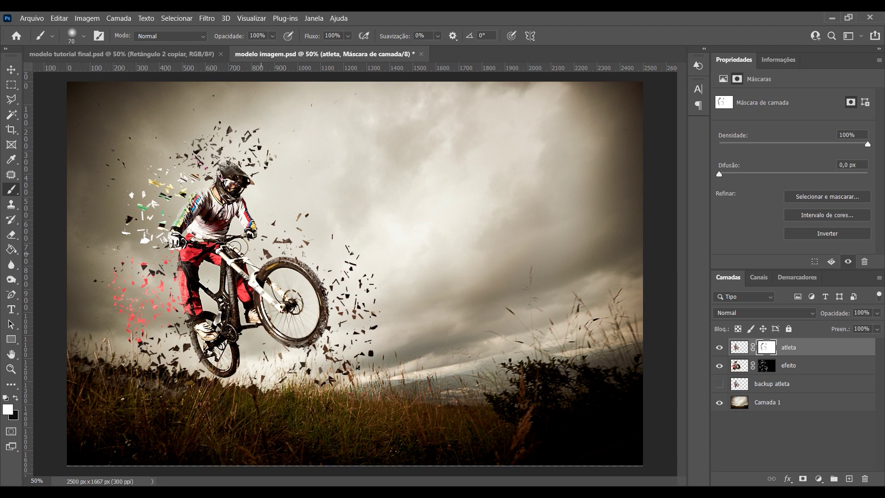
click(84, 36)
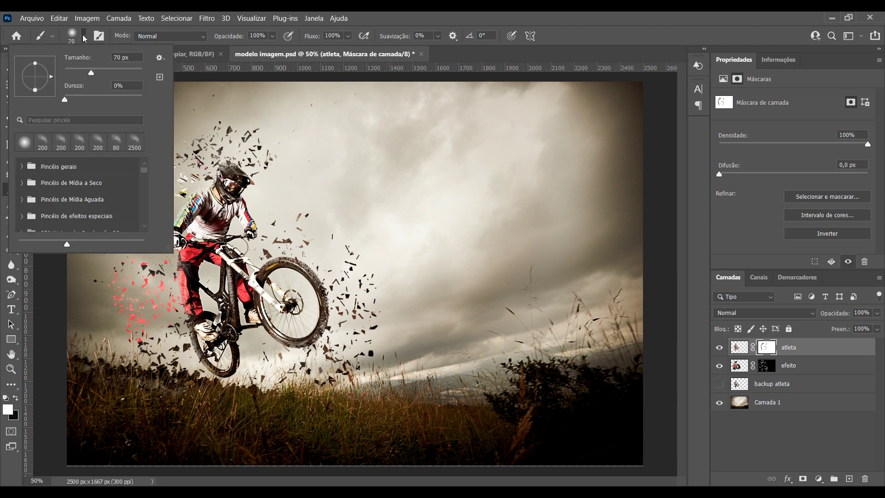
click(160, 59)
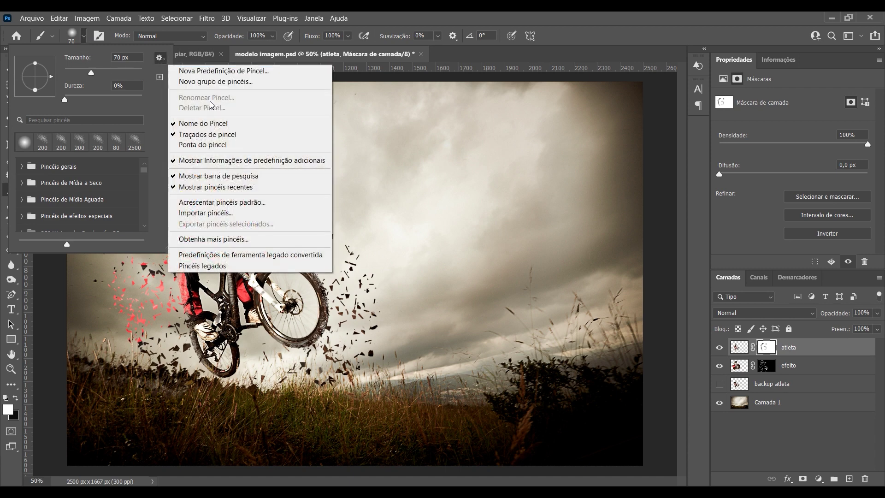
click(206, 213)
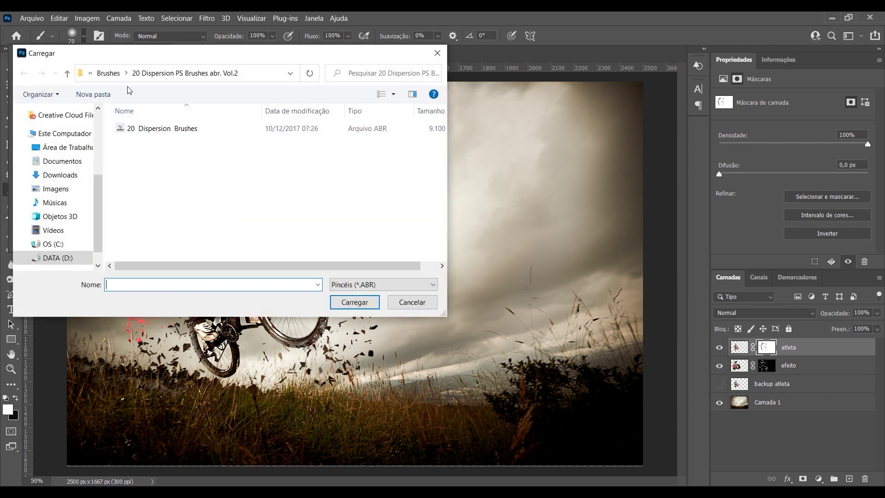
click(185, 133)
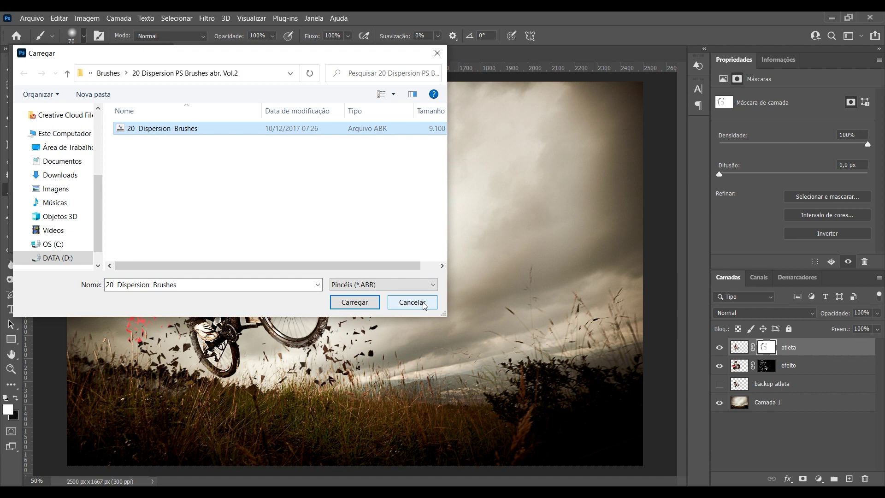
click(424, 304)
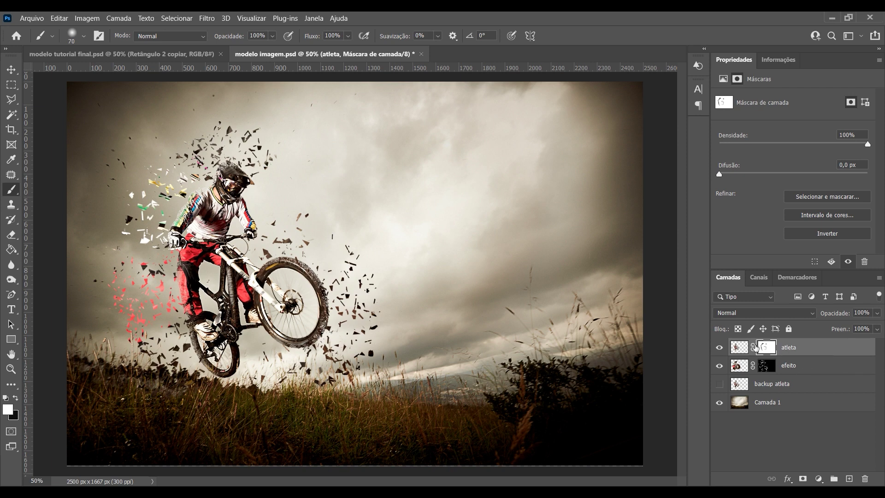
Duplicate atleta and efeito together and merge the copies into one atleta copiar layer.
shift+click(818, 369)
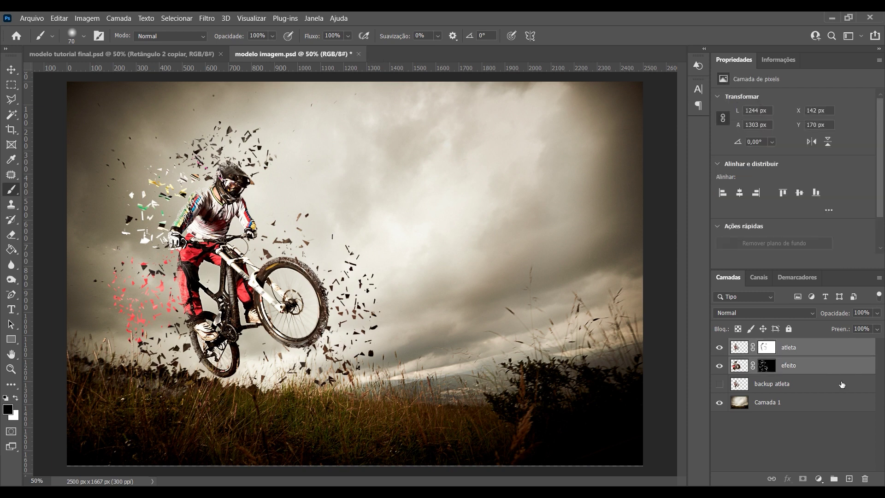
key(ctrl+j)
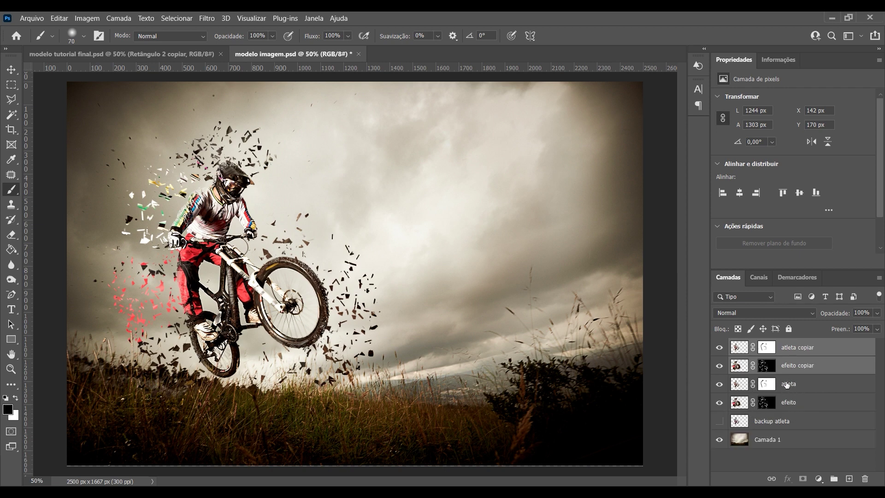
right_click(824, 365)
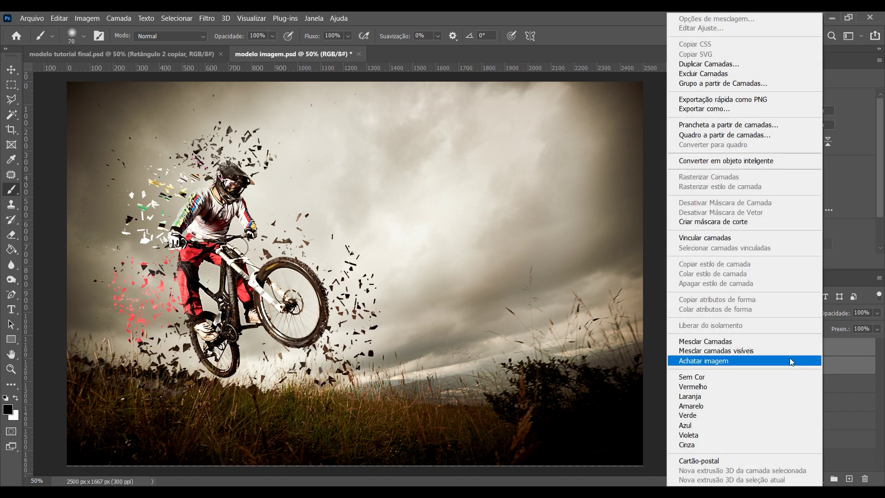
click(717, 342)
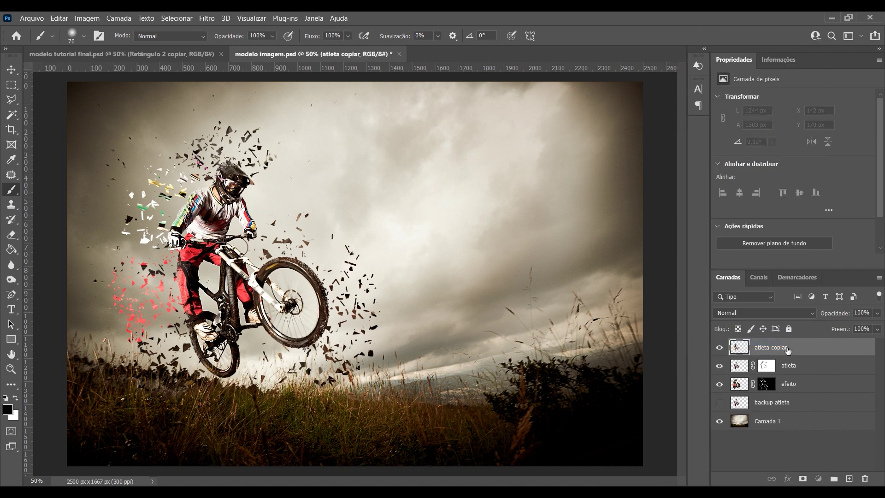
Hide the original atleta and efeito layers while keeping atleta copiar visible.
click(719, 349)
click(719, 349)
click(719, 366)
click(719, 384)
click(719, 348)
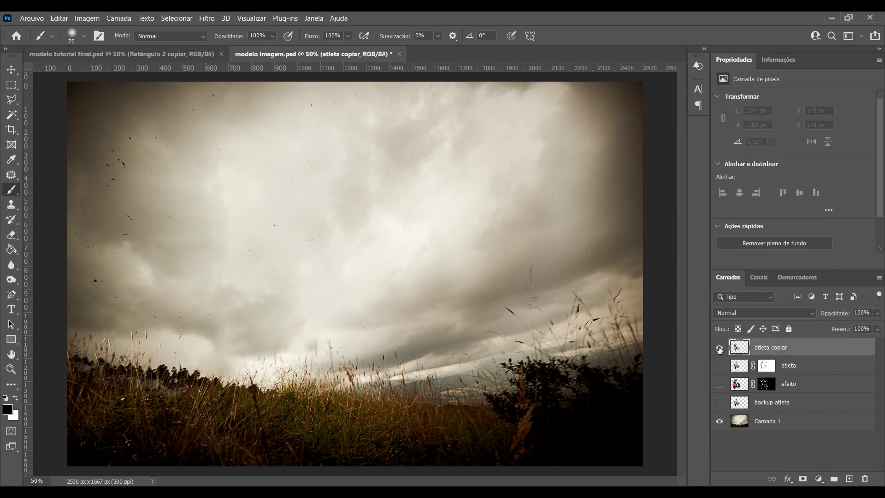
click(720, 348)
click(720, 348)
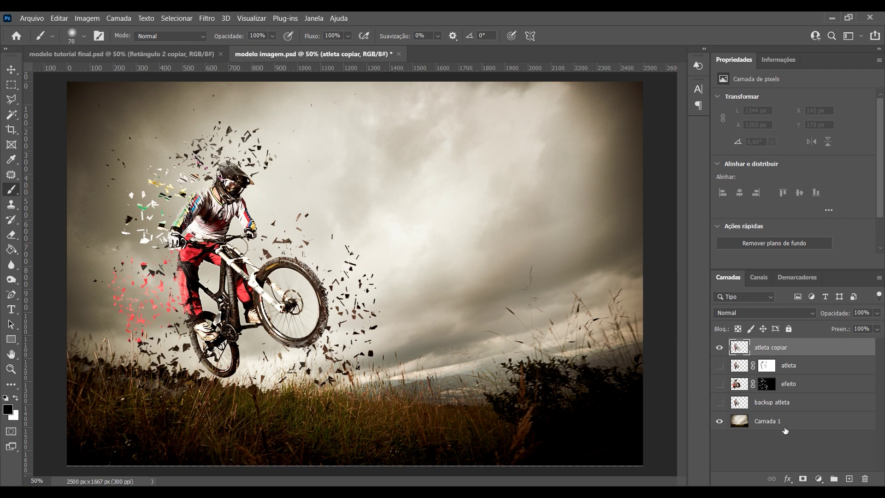
Create a new Web-preset document of 1080 × 1350 px at 72 ppi.
click(35, 19)
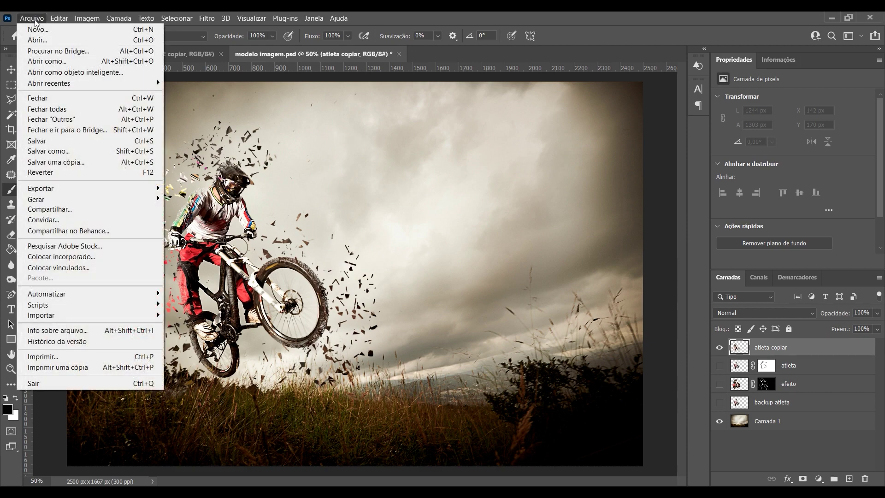
click(37, 29)
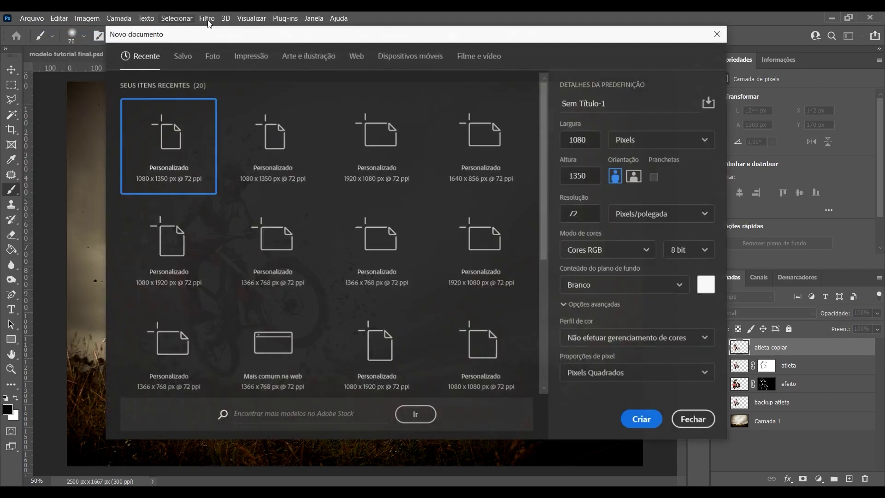
click(356, 57)
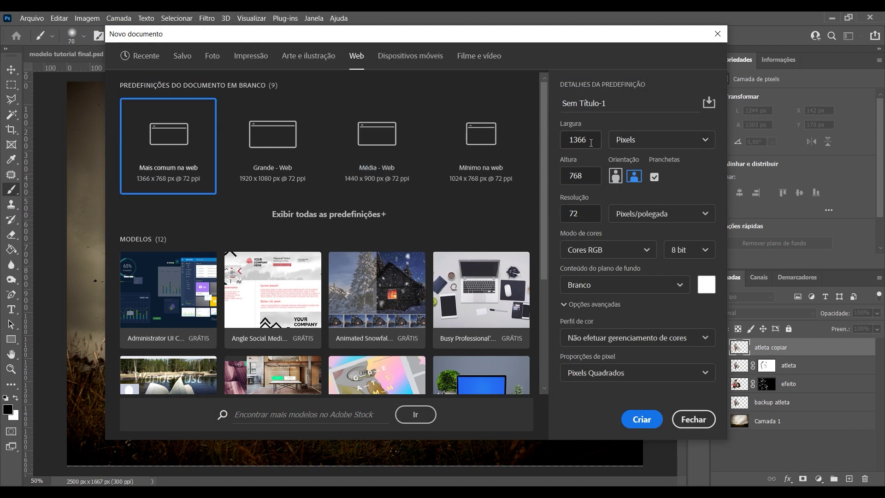
text(1)
text(080)
key(Tab)
text(1)
key(Tab)
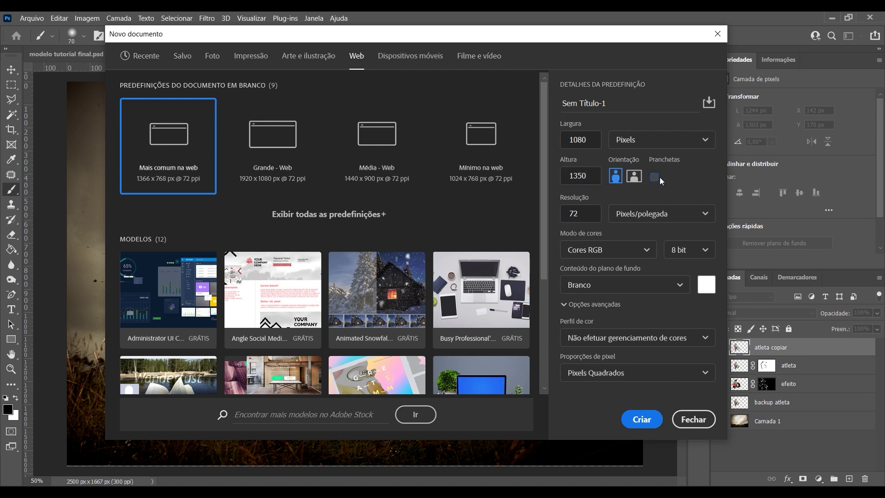
click(643, 420)
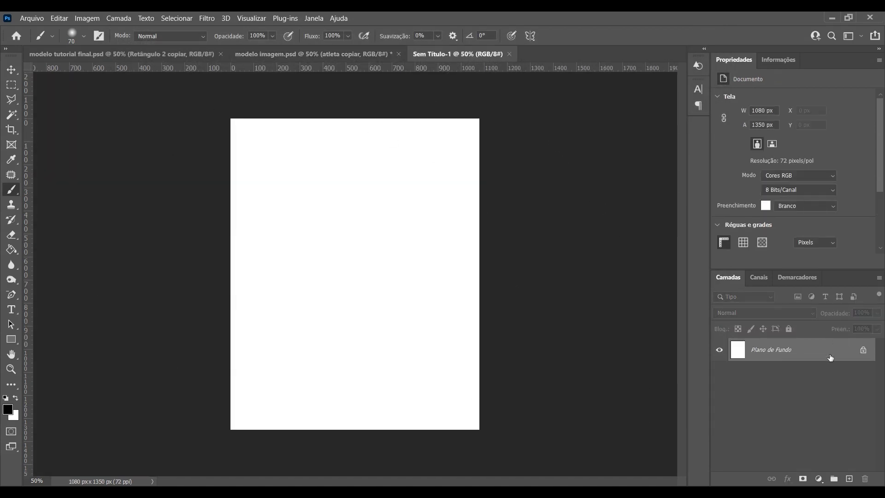
Unlock Camada 0, then drag atleta copiar and Camada 1 from modelo imagem into Sem Título-1.
click(863, 351)
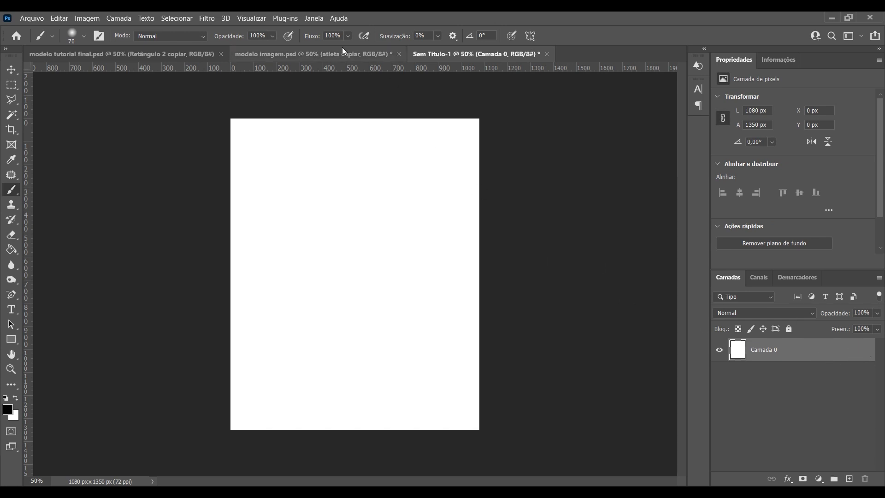
click(331, 55)
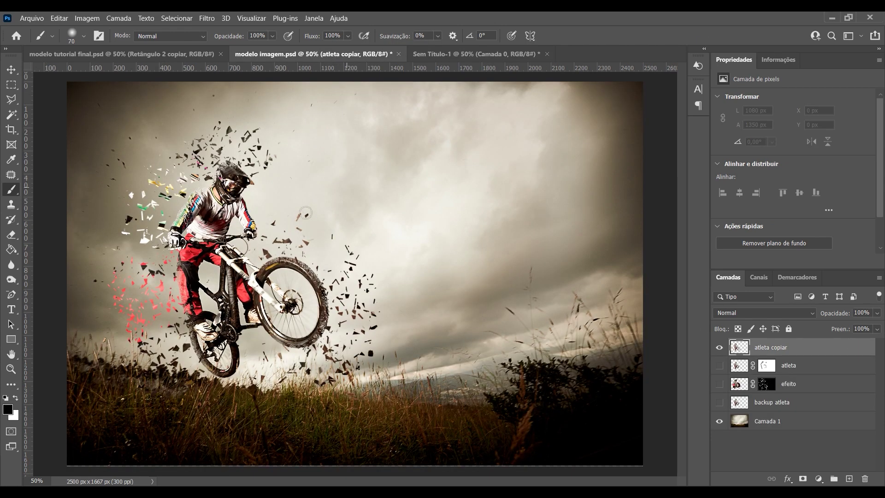
click(798, 425)
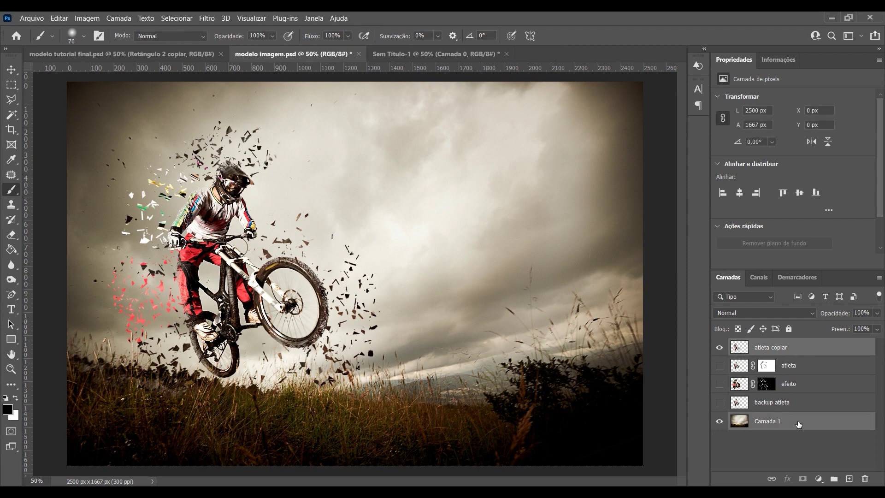
click(11, 70)
mouse_move(380, 228)
mouse_down()
mouse_move(417, 53)
mouse_move(372, 226)
mouse_up()
mouse_move(323, 304)
mouse_down()
mouse_move(345, 296)
mouse_move(344, 304)
mouse_up()
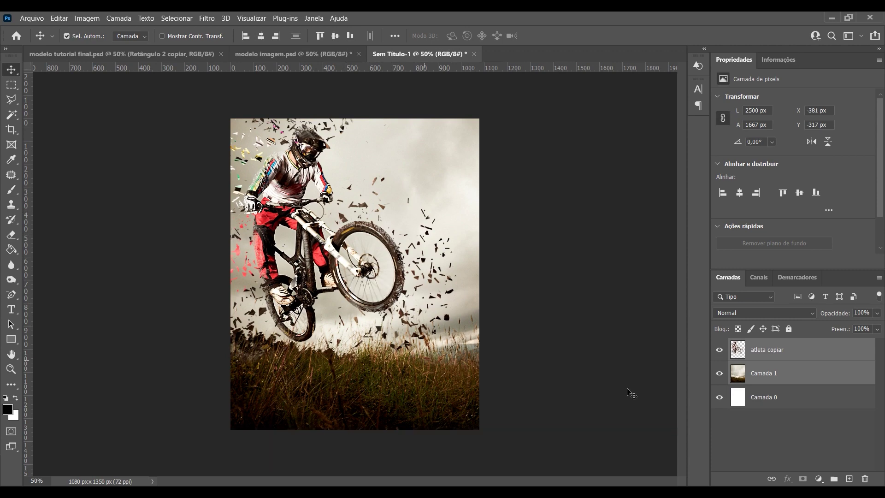
Convert Camada 1 and atleta copiar into smart objects.
click(815, 375)
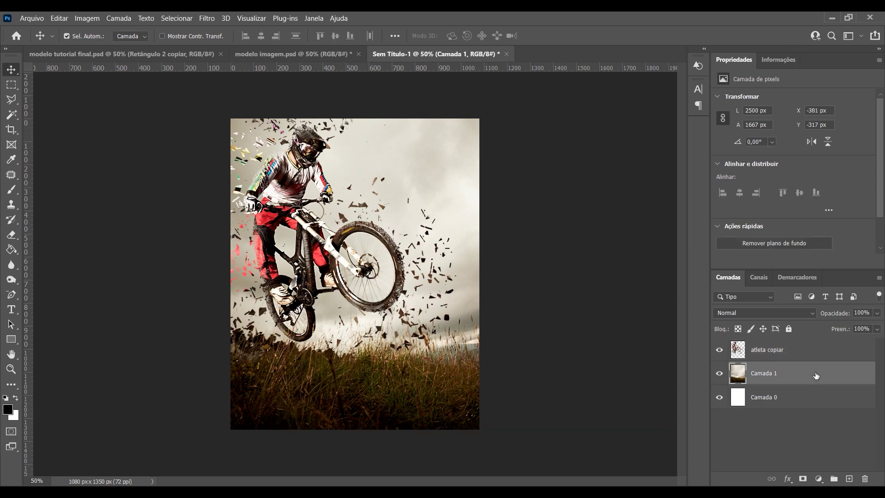
right_click(816, 376)
click(726, 162)
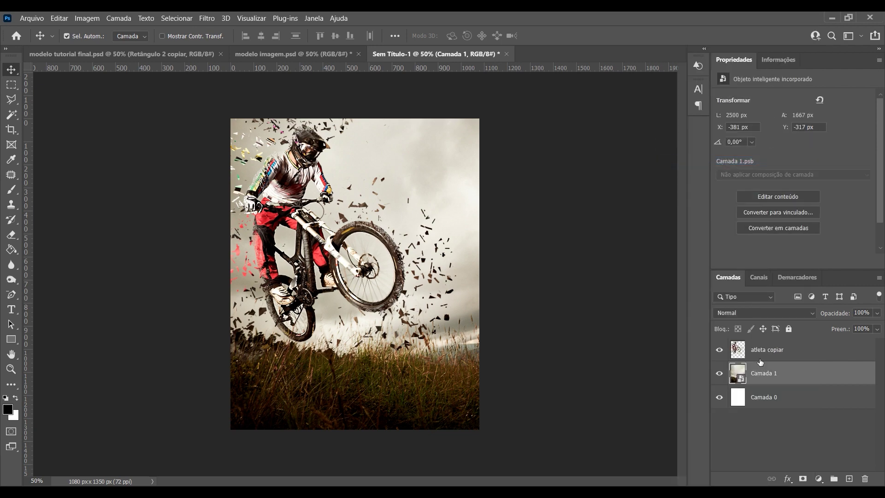
click(796, 355)
right_click(796, 355)
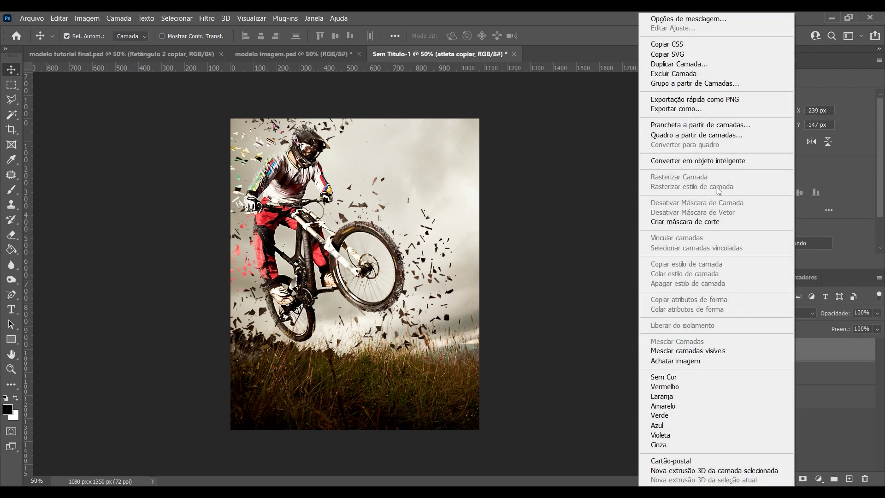
click(709, 161)
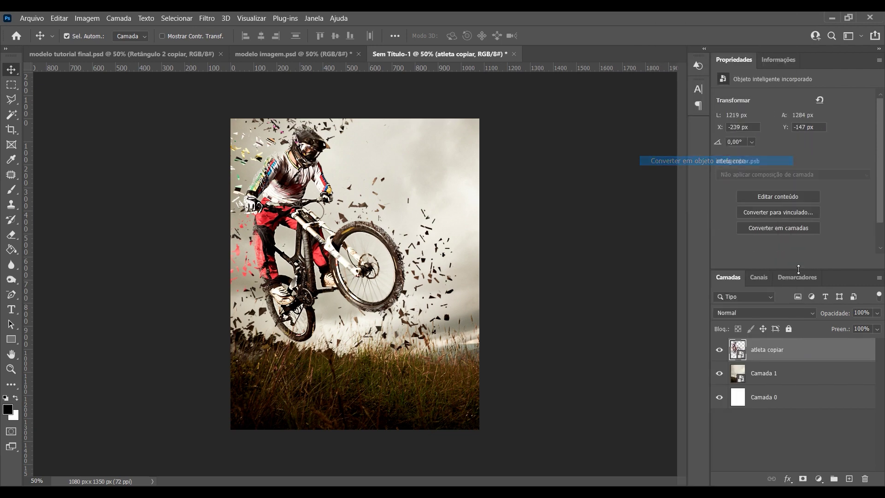
Scale the biker and sky layers together to 81.4% and shift them right.
ctrl+click(807, 377)
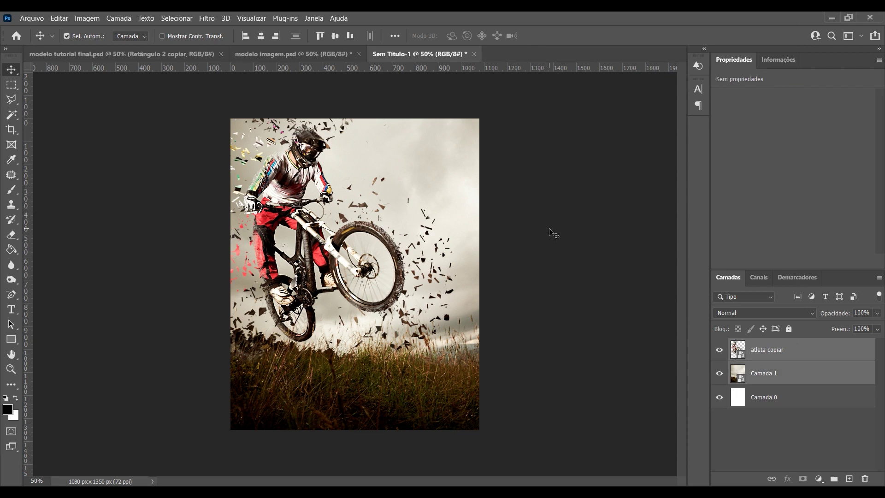
key(ctrl+t)
key(ctrl+minus)
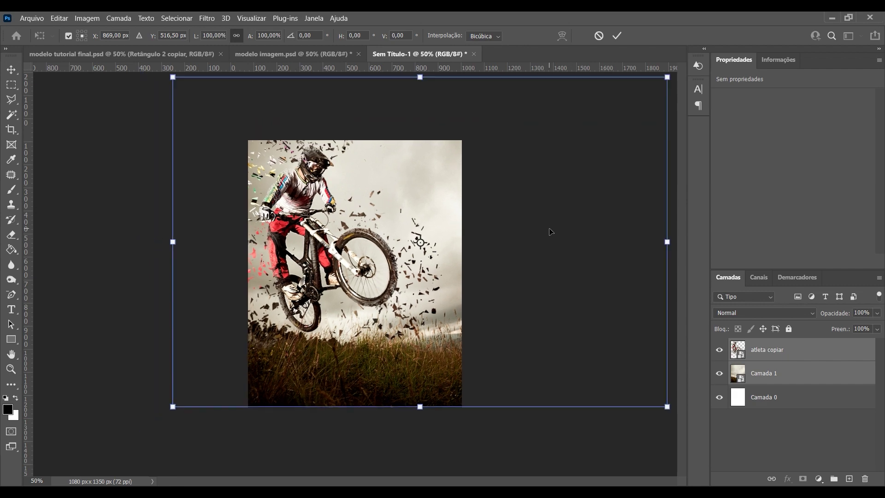
key(ctrl+minus)
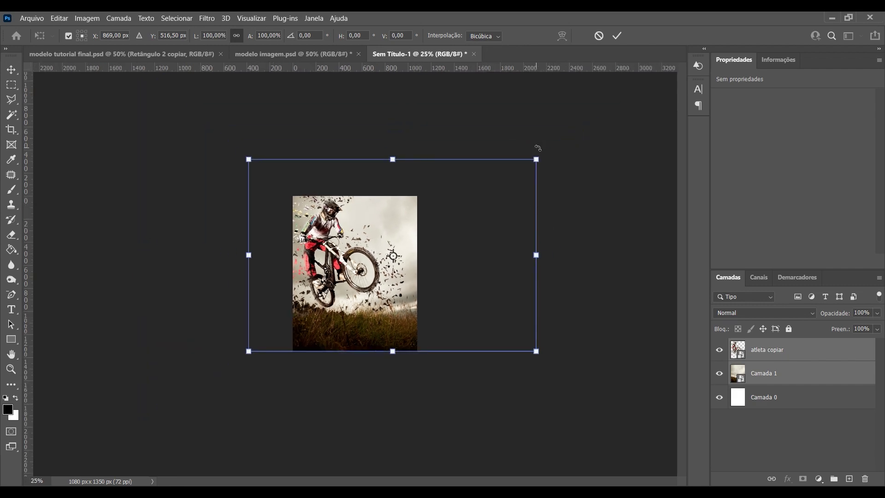
drag(536, 160, 486, 201)
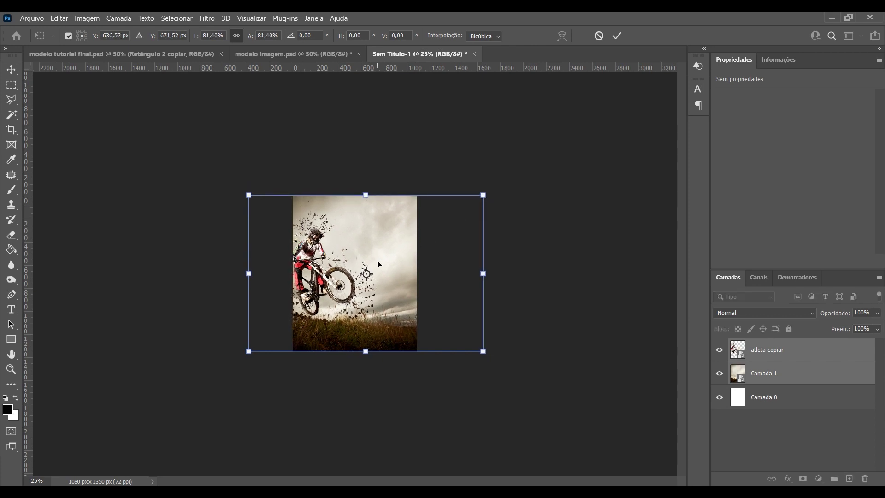
drag(369, 295, 400, 301)
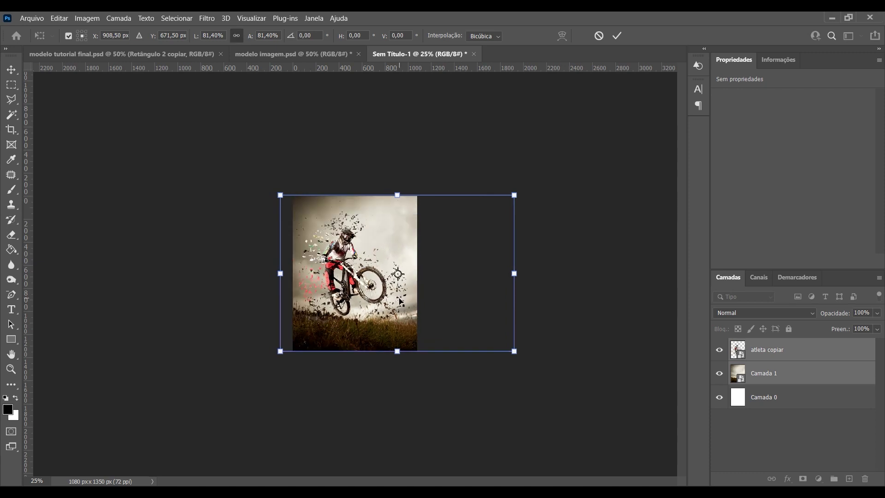
key(Return)
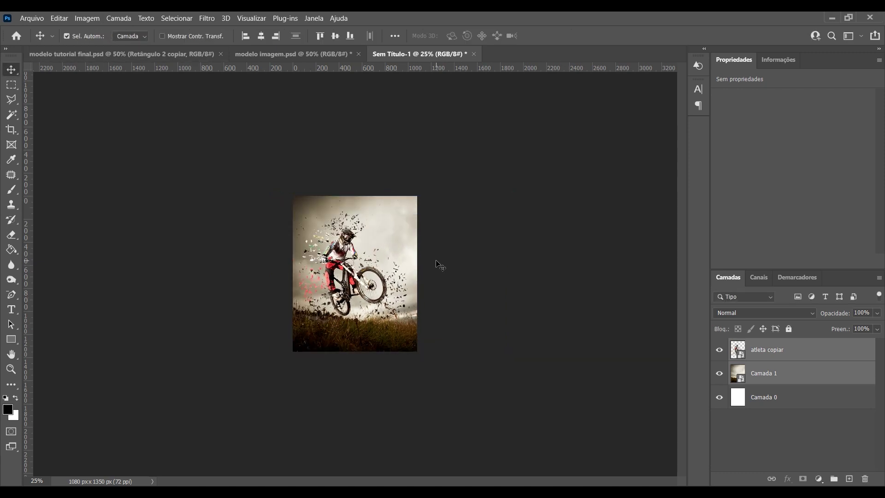
Check the reference poster, then scale the rider and sky to about 89%, resting on the bottom.
click(136, 54)
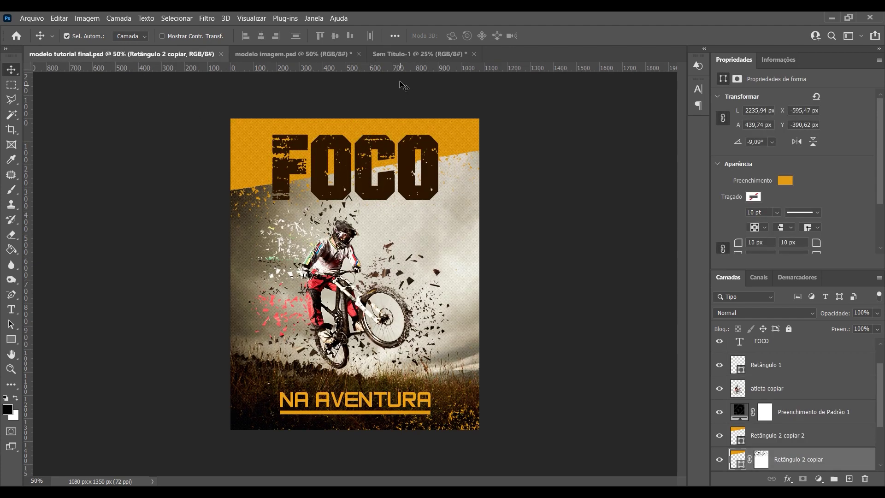
click(394, 60)
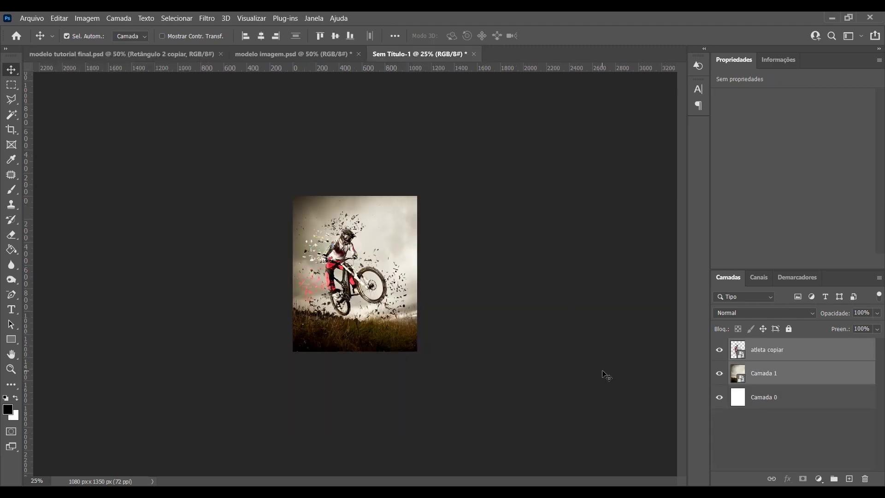
key(ctrl+t)
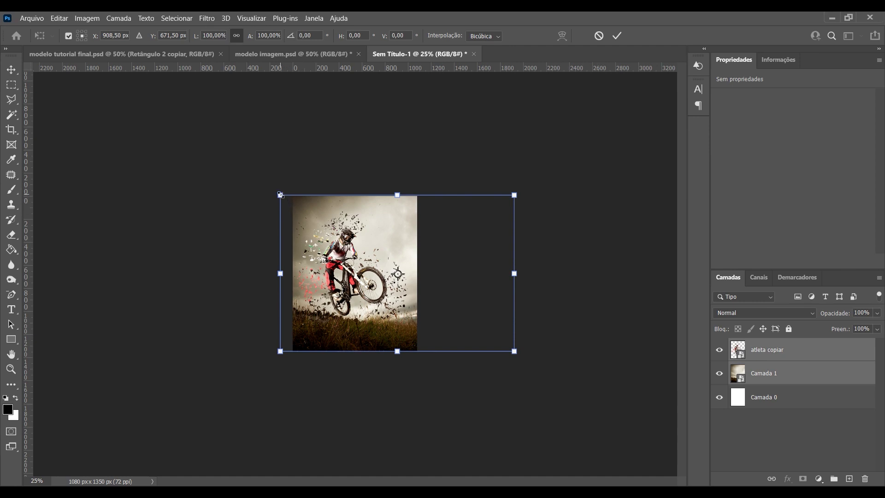
drag(280, 194, 288, 201)
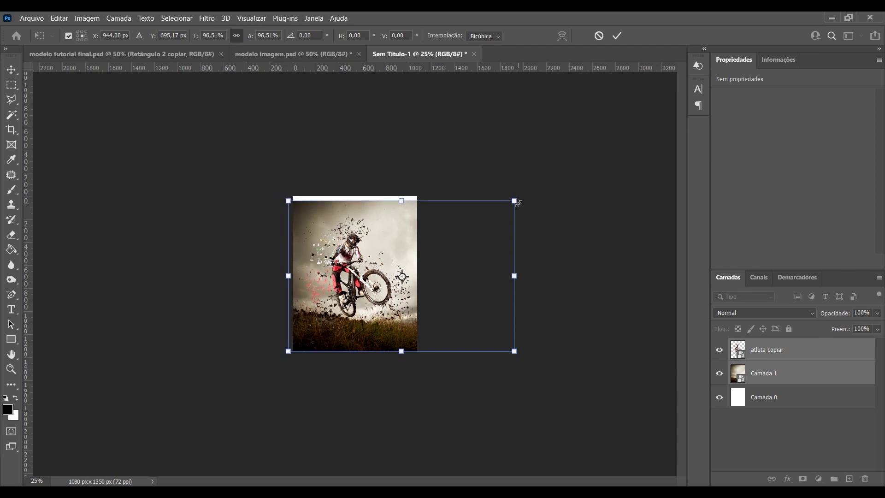
drag(514, 202, 497, 212)
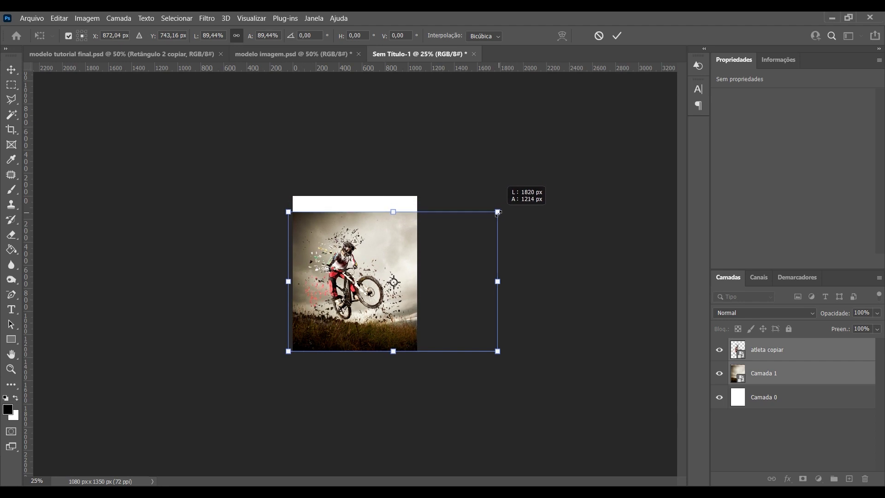
click(7, 72)
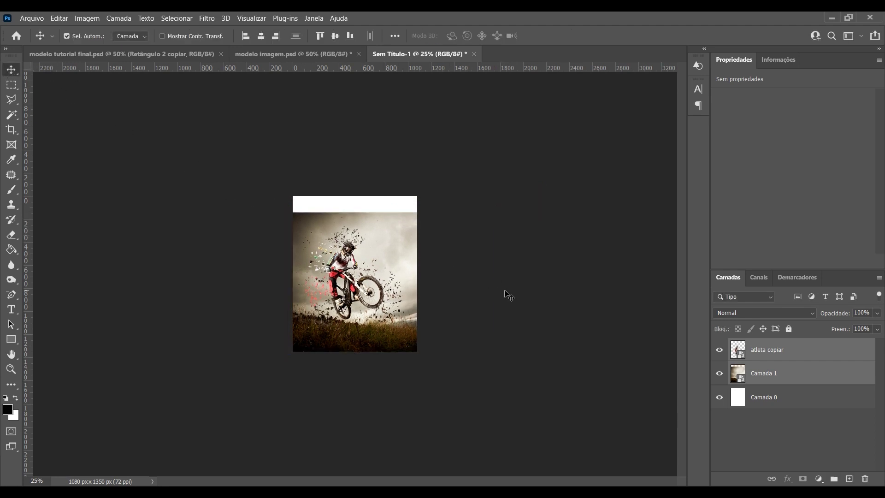
click(815, 378)
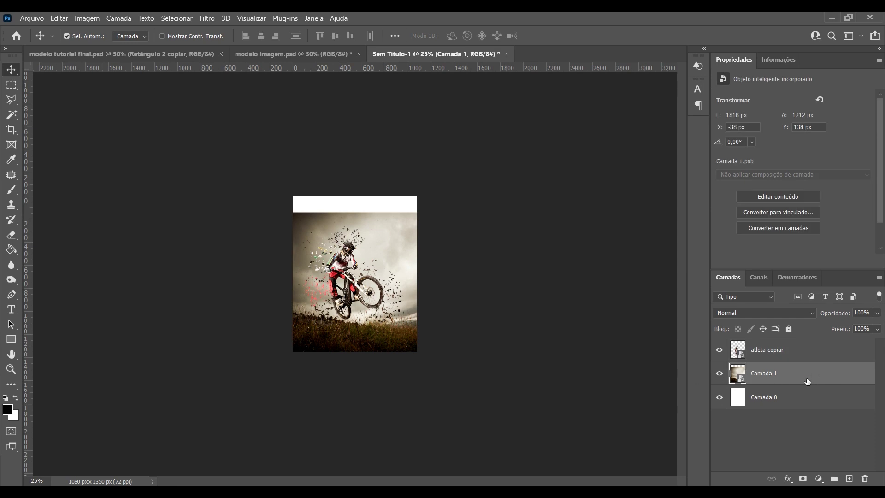
Copy a thin sky strip to a new layer, move it up and stretch it to 150 px.
click(12, 86)
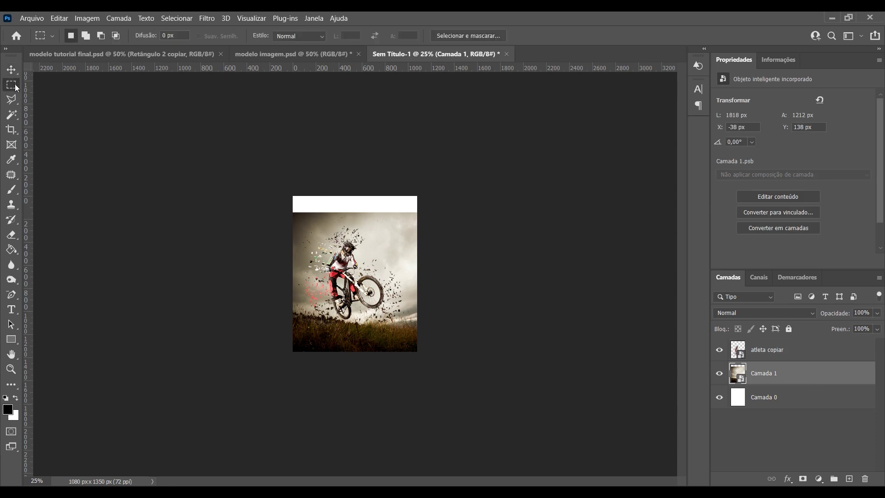
drag(287, 213, 429, 225)
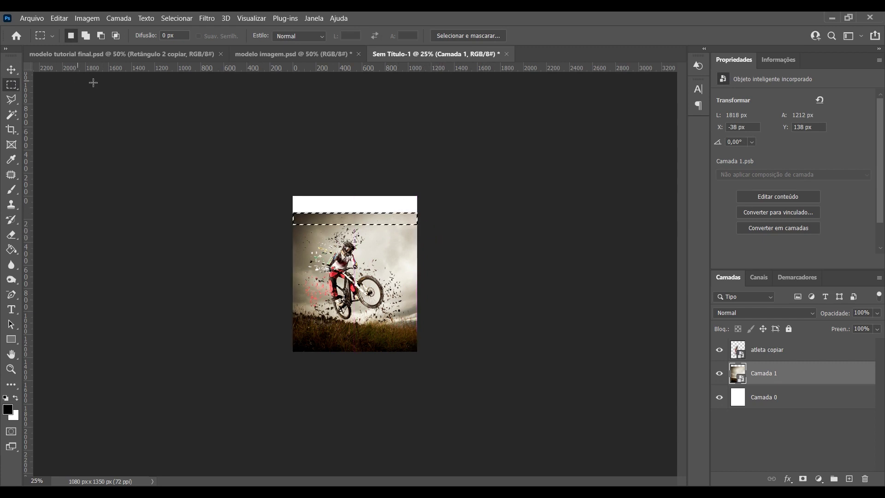
key(ctrl+j)
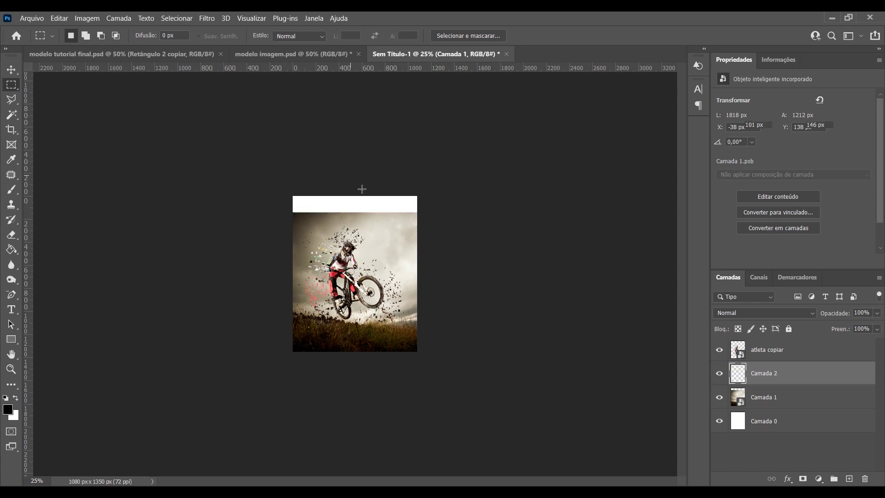
click(12, 69)
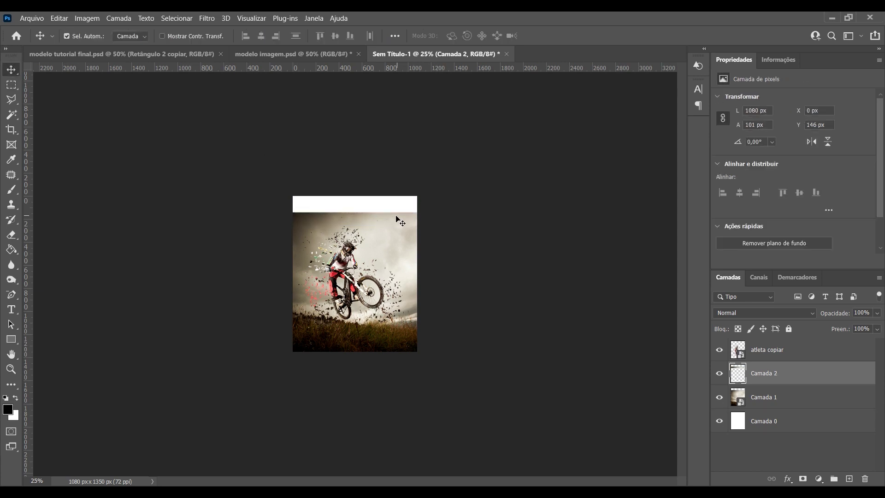
drag(389, 218, 386, 206)
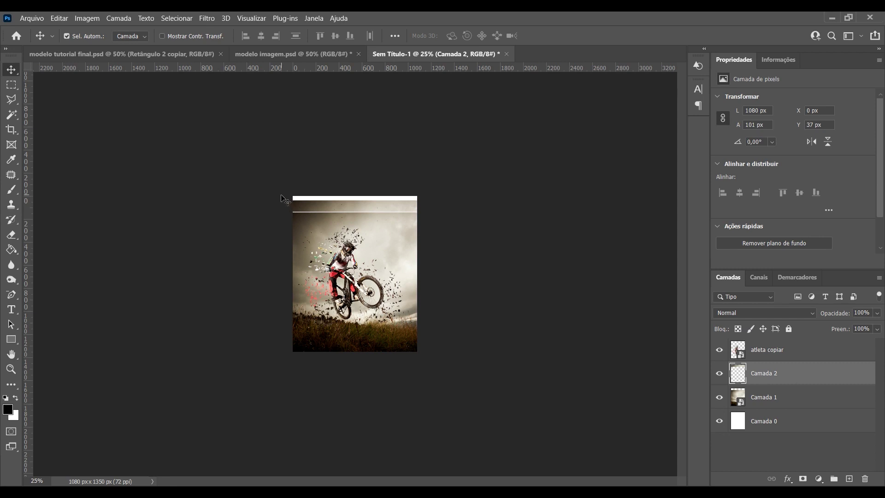
key(Down)
key(Down)
key(Down)
key(Down)
key(Down)
key(Down)
key(Down)
key(Down)
key(Down)
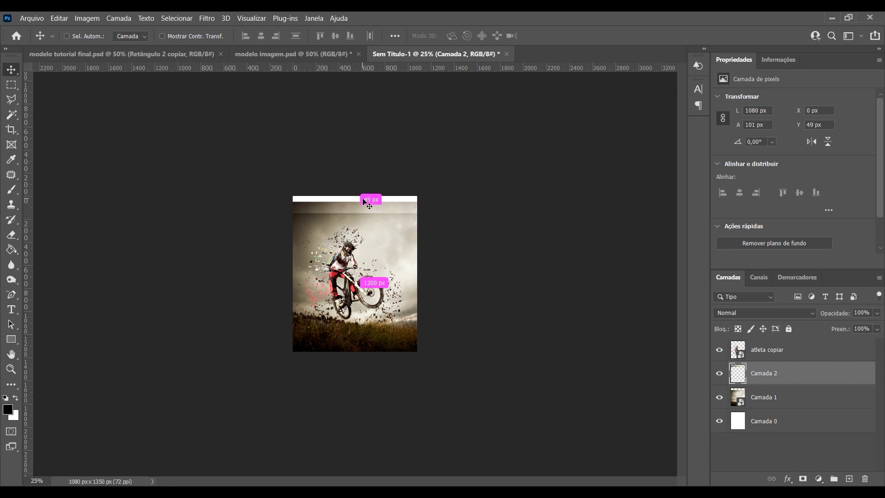
key(ctrl+t)
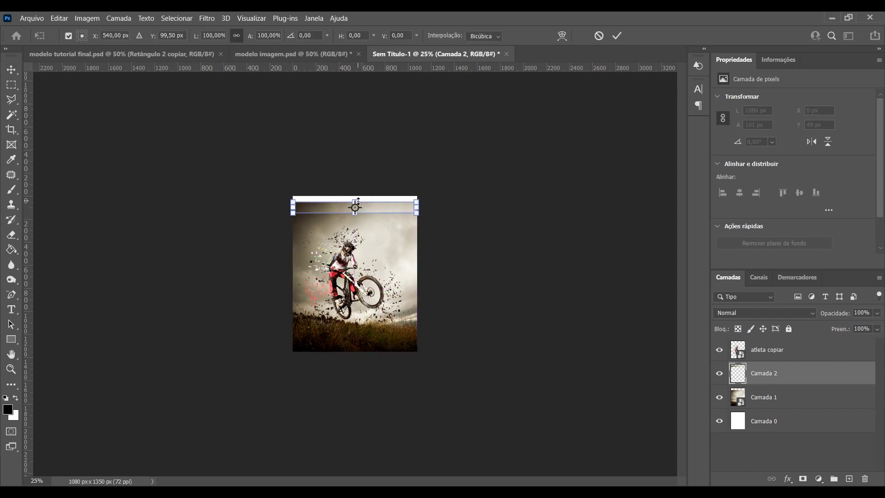
drag(356, 200, 355, 194)
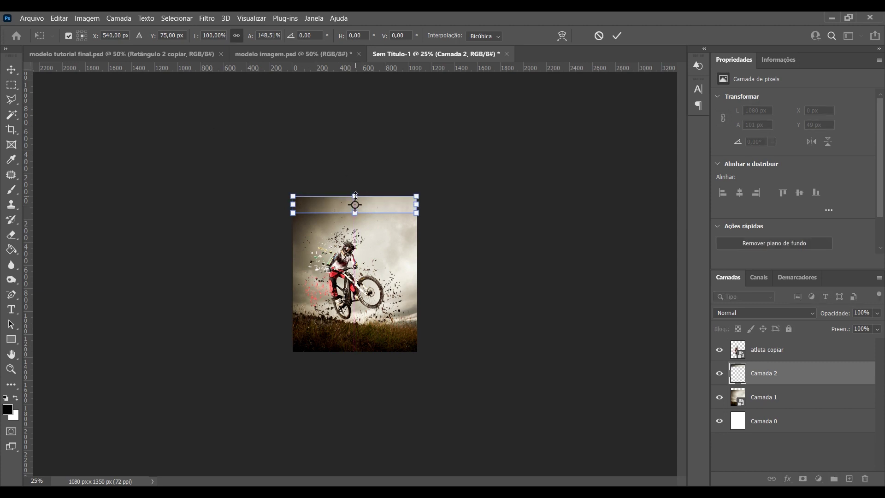
key(Return)
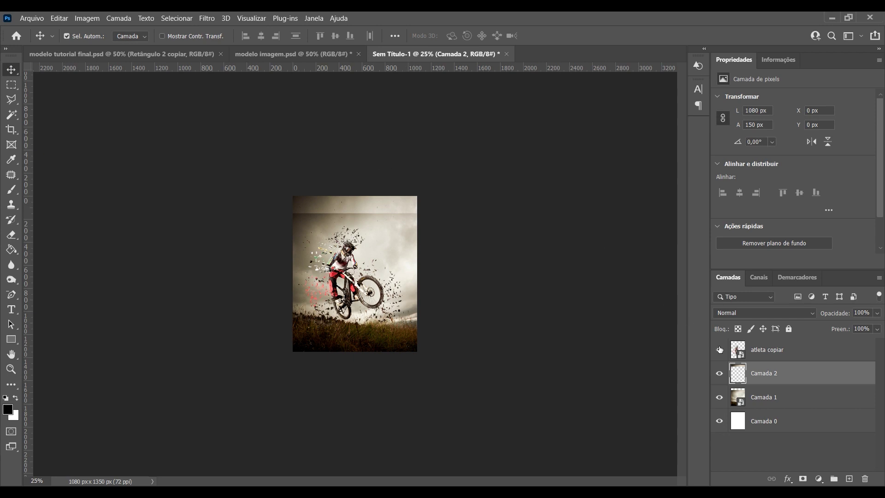
Merge the sky strip layer with the Camada 1 background photo.
ctrl+click(802, 396)
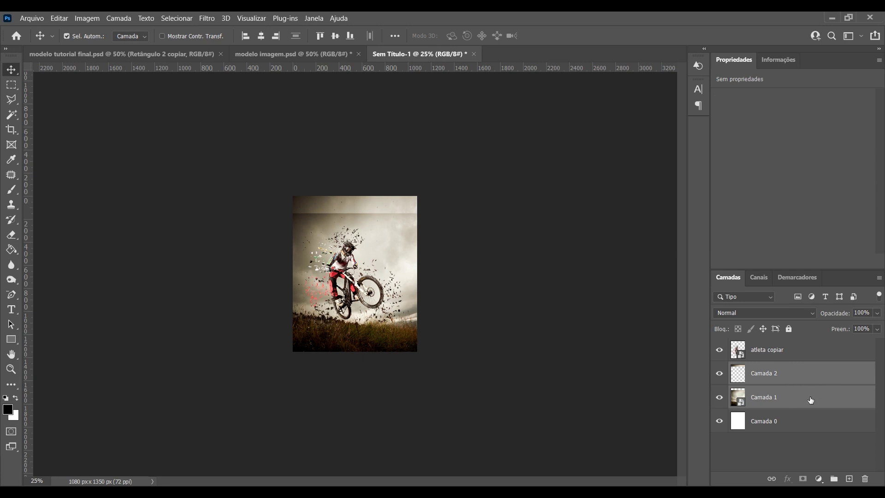
right_click(811, 400)
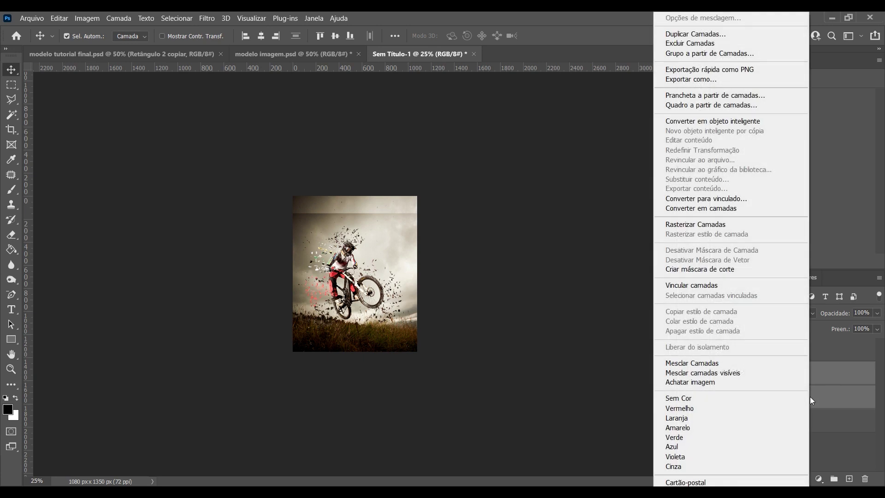
click(708, 364)
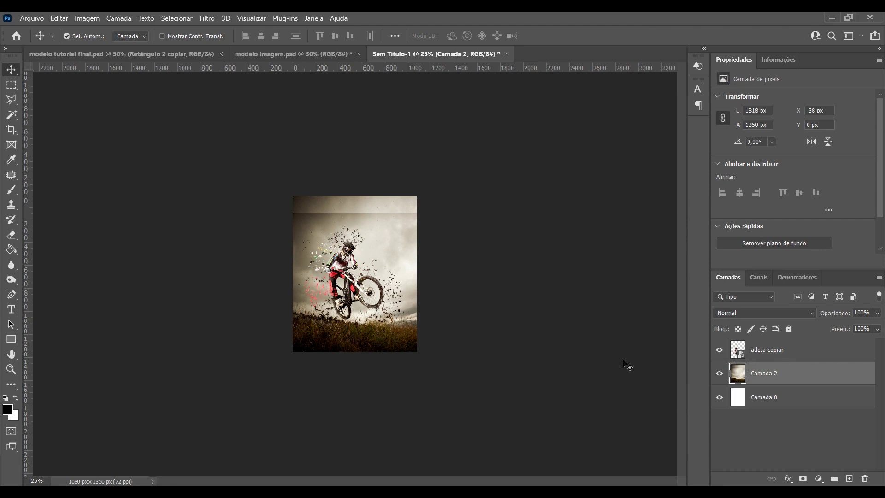
Marquee-select the top 1080 × 259 px band of the poster for patching.
click(12, 85)
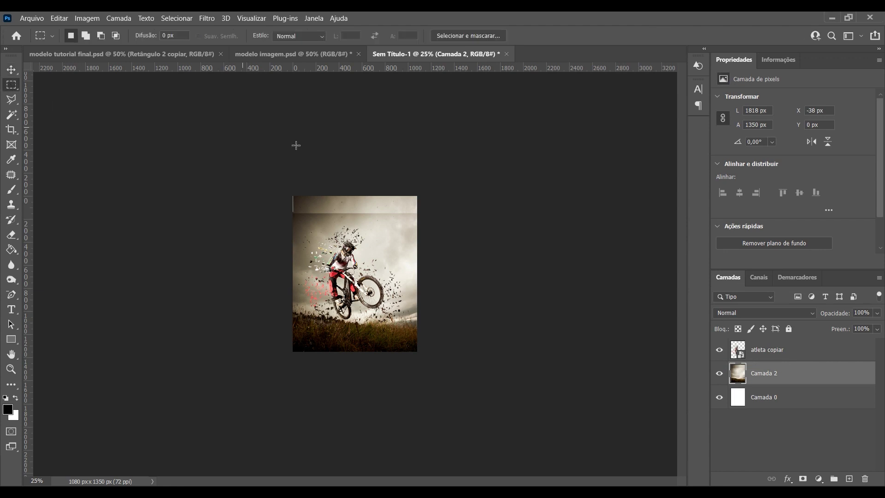
drag(293, 195, 461, 226)
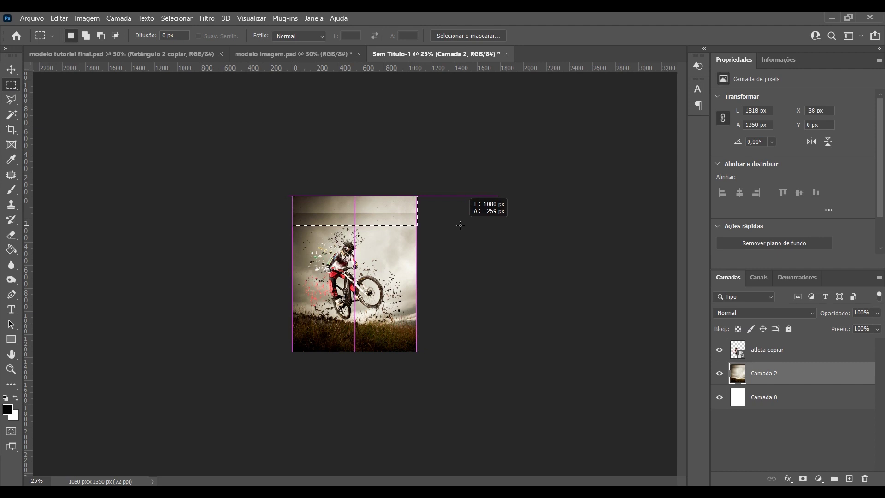
drag(461, 226, 460, 225)
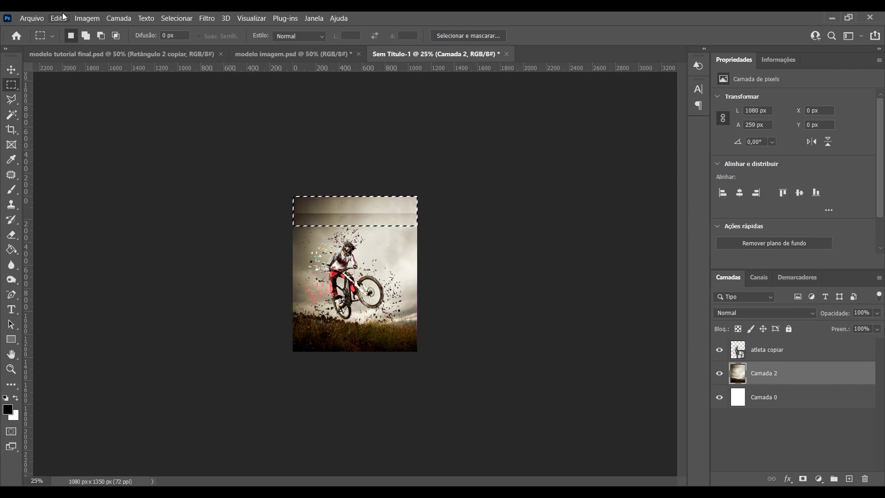
click(60, 18)
Fill the empty top strip with content-aware sky and deselect.
click(69, 188)
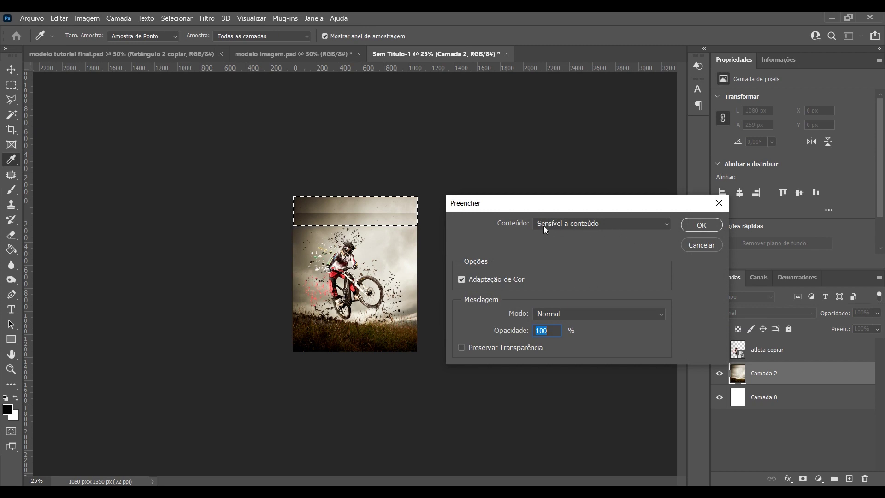
click(701, 224)
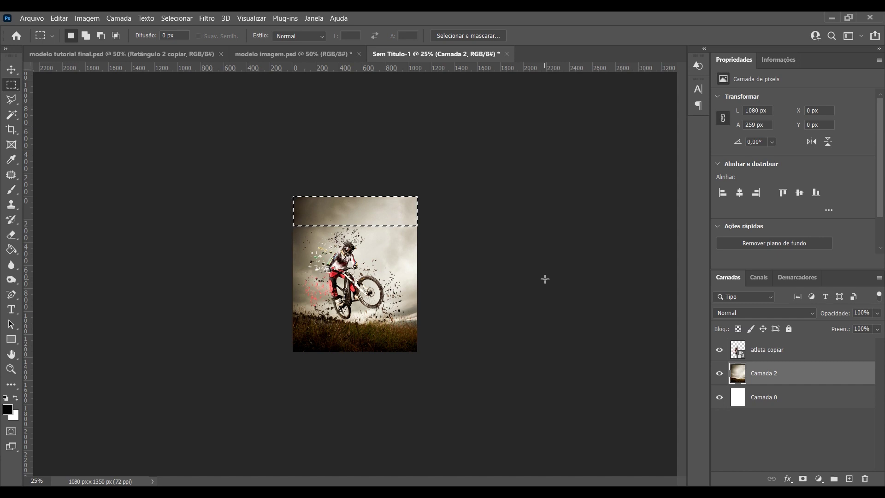
key(ctrl+d)
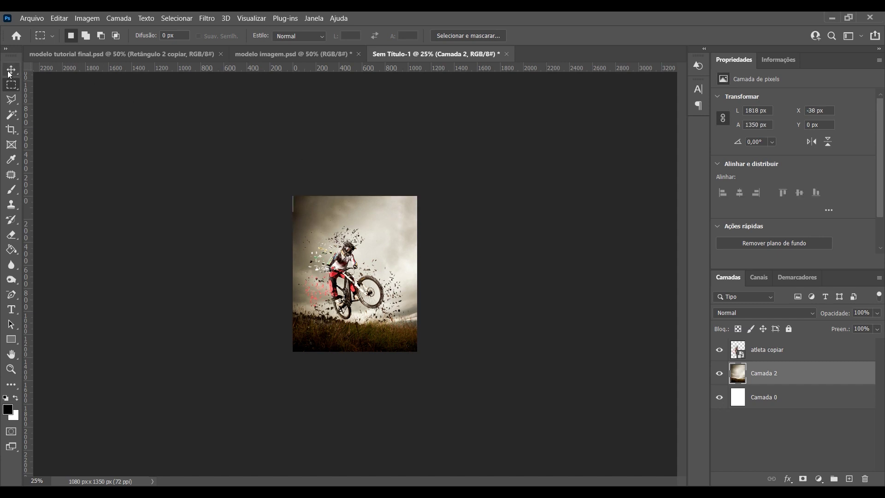
Scale Camada 2 and atleta copiar together to about 104.6% and shift them down.
click(11, 70)
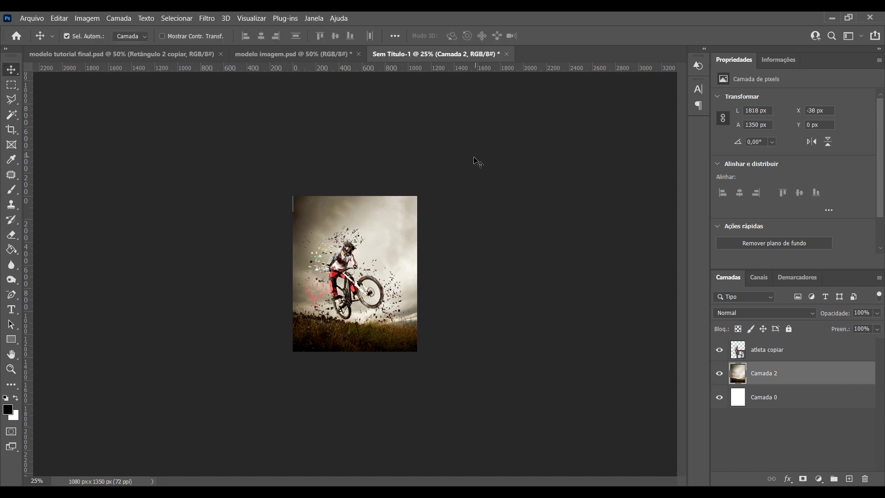
ctrl+click(815, 352)
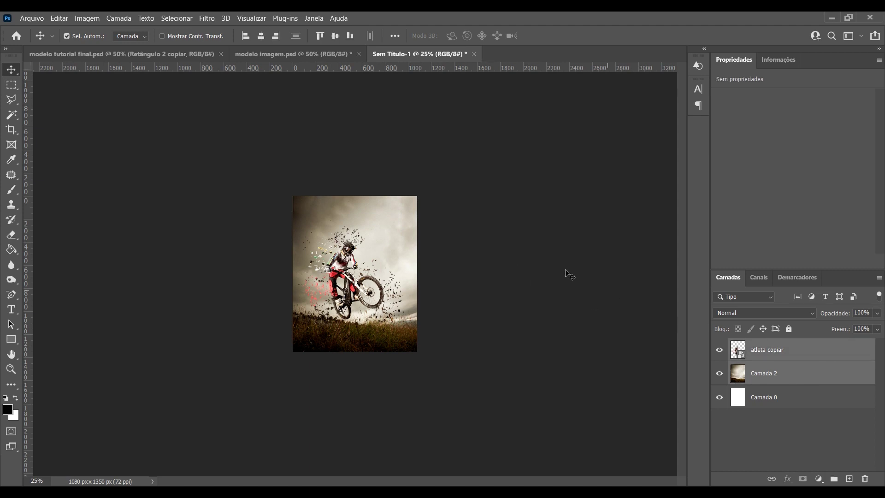
key(ctrl+t)
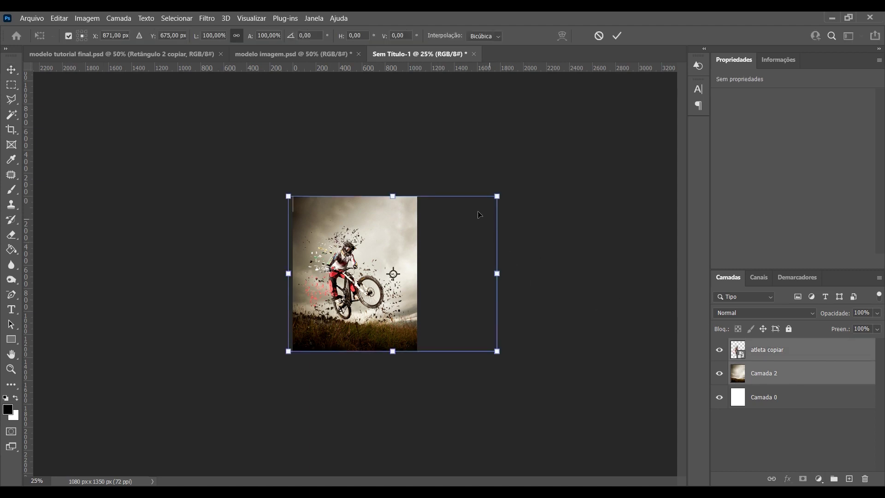
drag(288, 194, 282, 191)
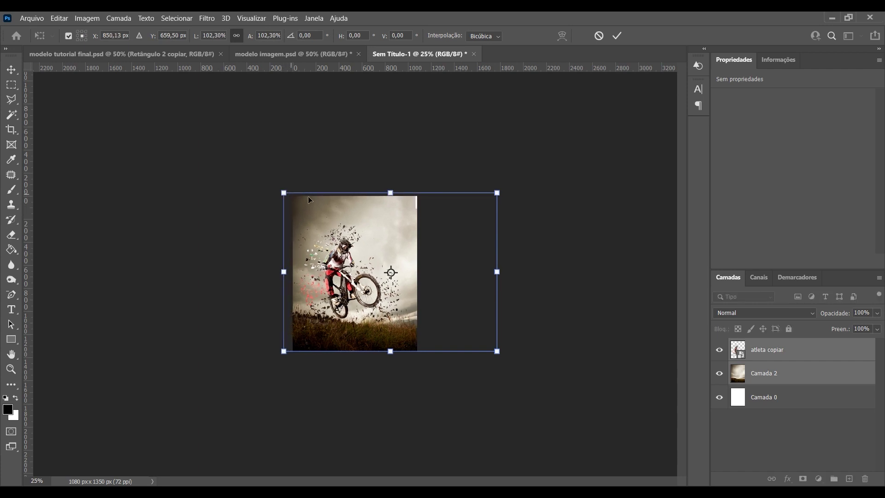
drag(498, 194, 503, 189)
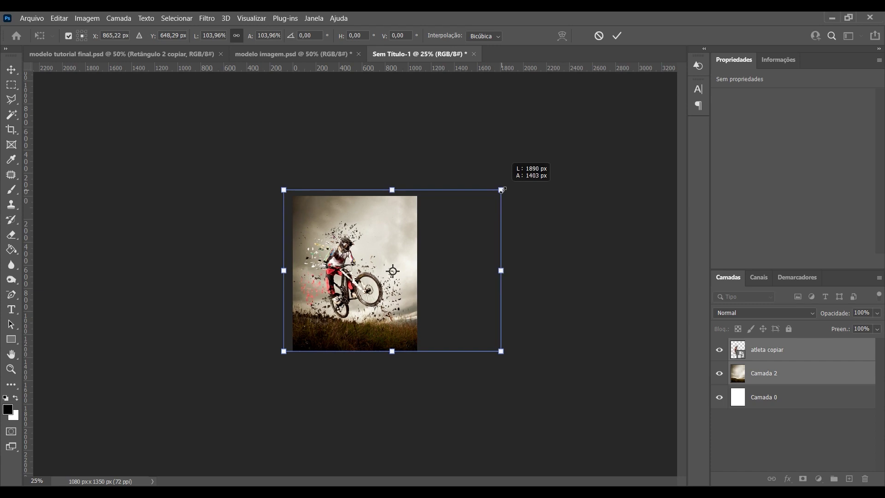
drag(405, 266, 405, 274)
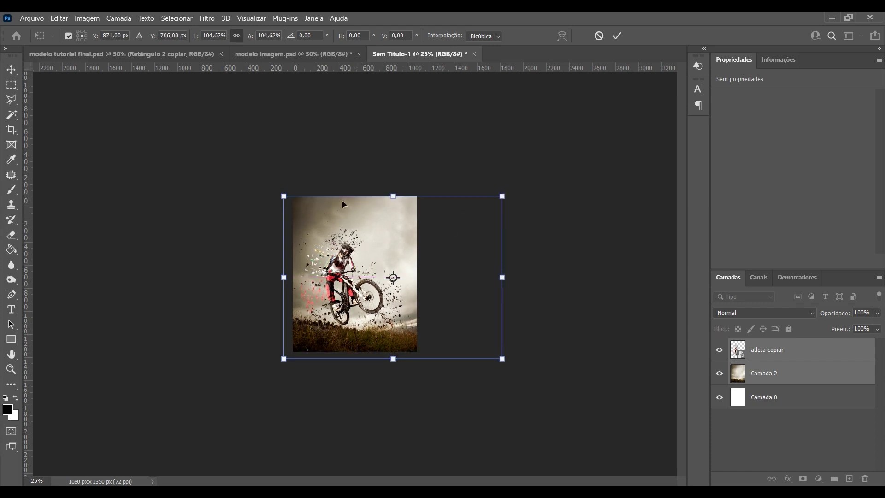
click(11, 69)
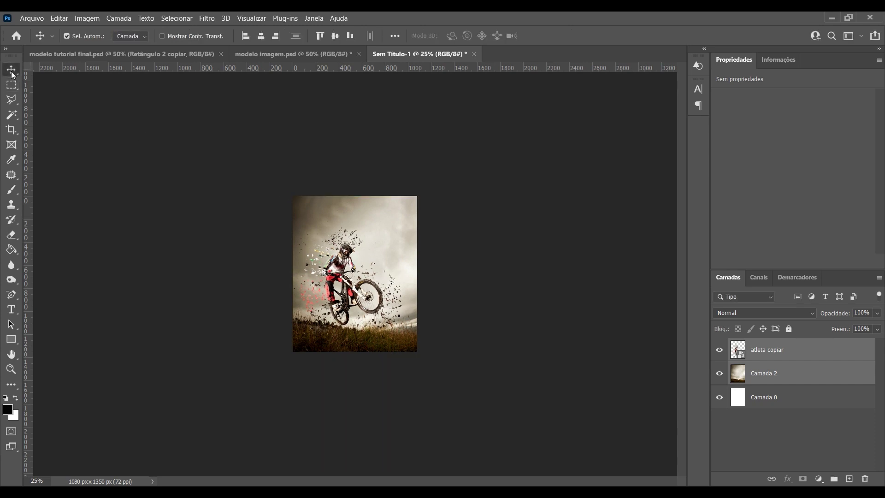
Draw a square-cornered 1090 × 1386 px orange rectangle above Camada 2, covering the canvas.
click(496, 252)
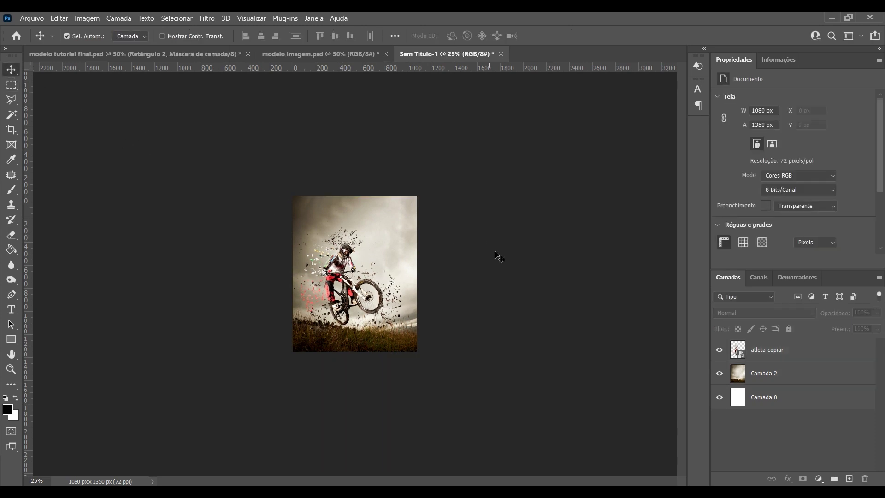
click(804, 382)
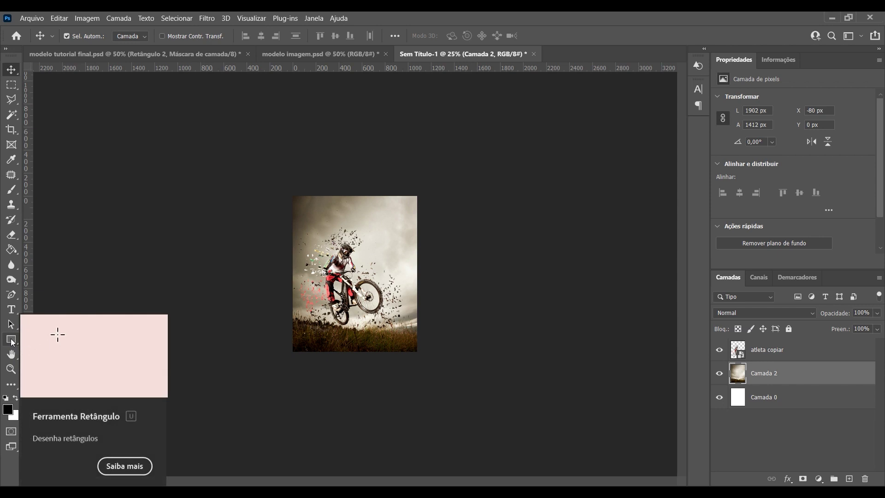
click(11, 339)
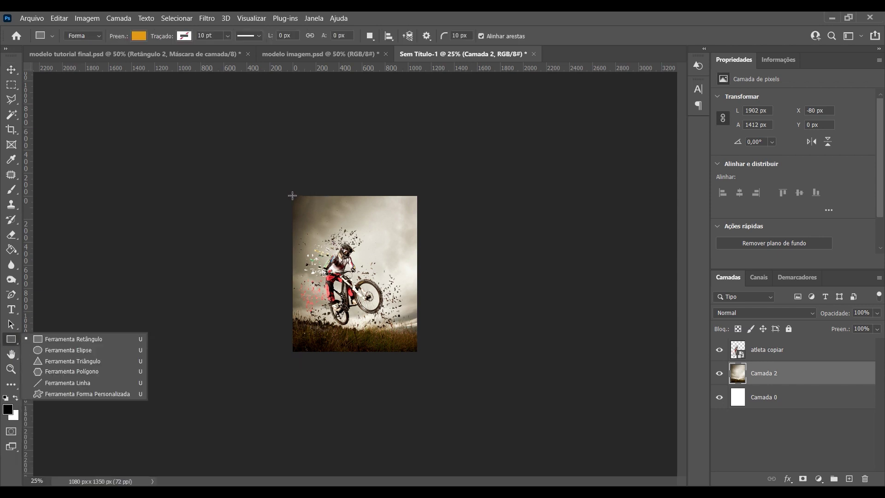
drag(292, 195, 417, 355)
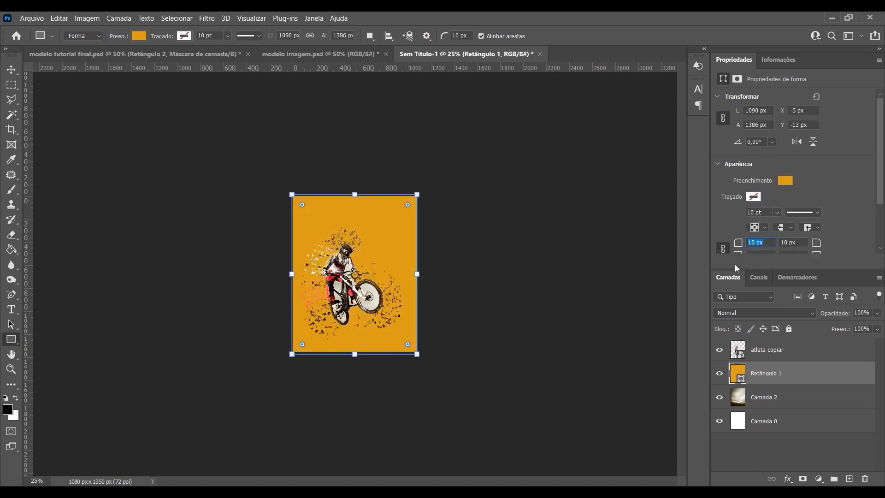
text(0)
key(Return)
scroll(845, 217, down, 2)
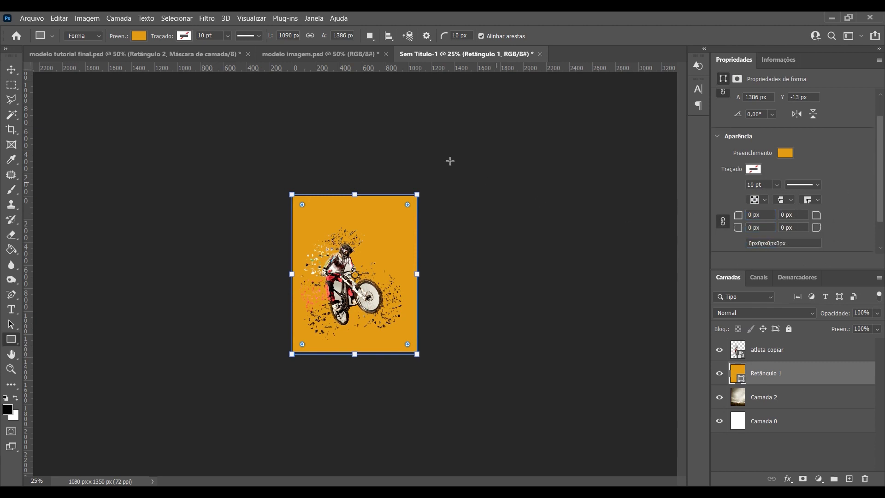
click(11, 69)
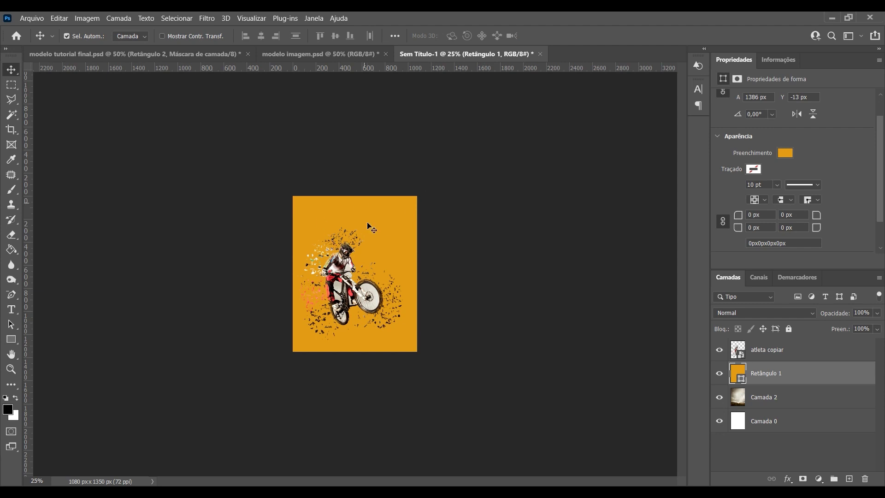
click(367, 275)
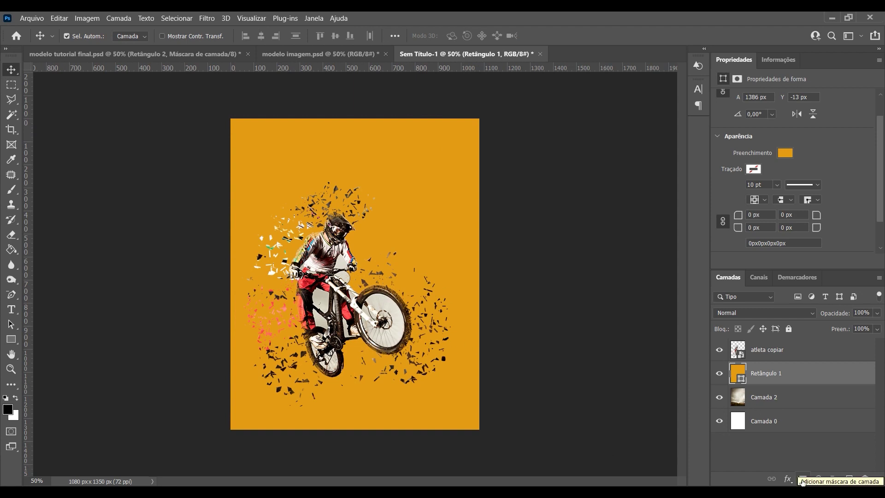
Mask Retângulo 1 with scatter-brush strokes and invert it, leaving orange bursts in two corners.
click(802, 479)
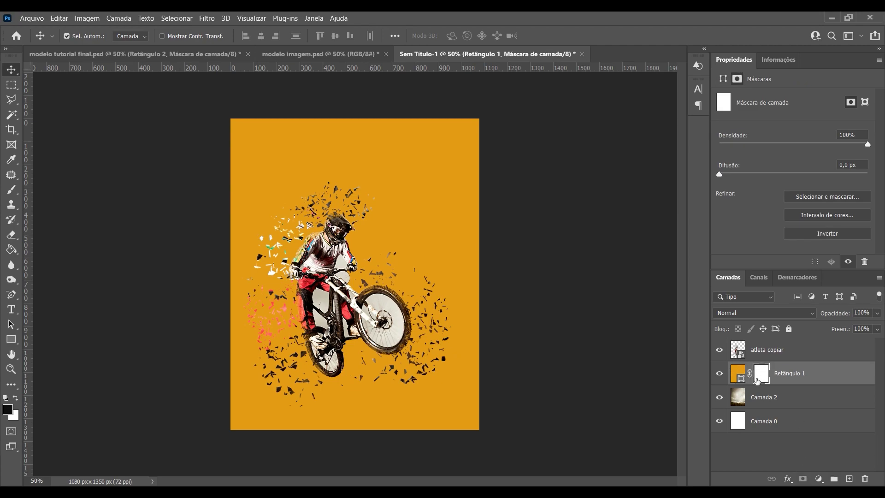
click(13, 191)
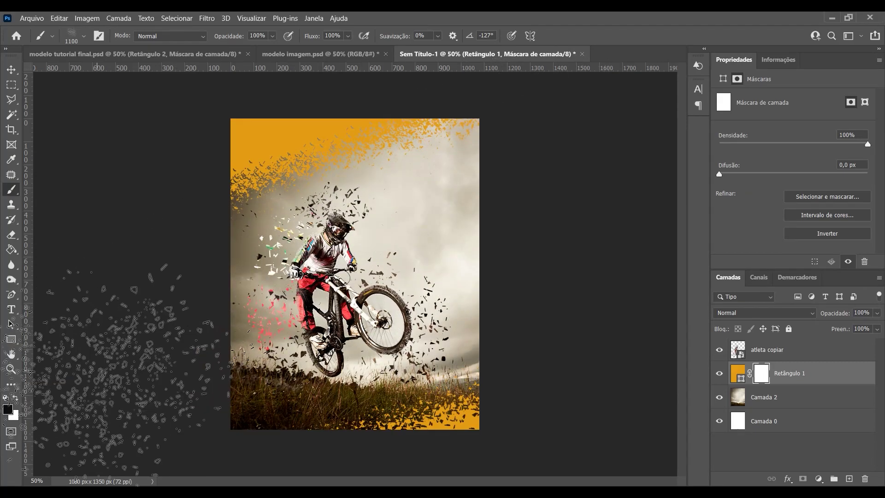
key(ctrl+i)
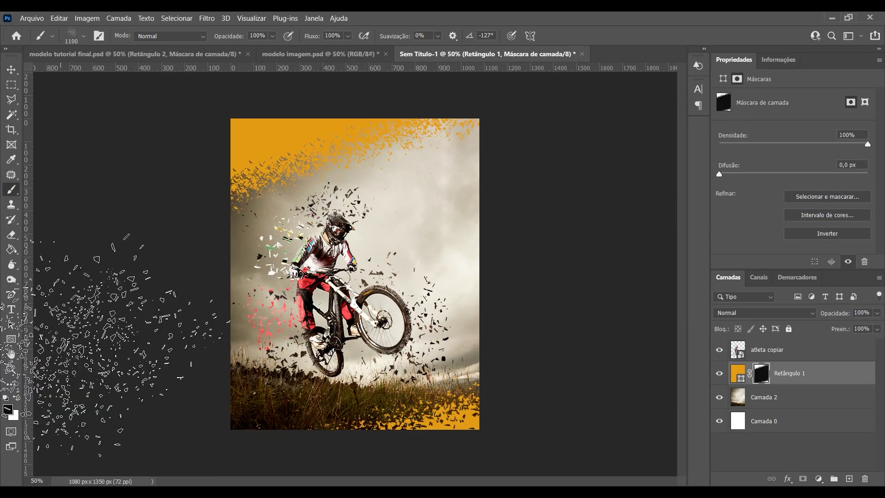
click(10, 73)
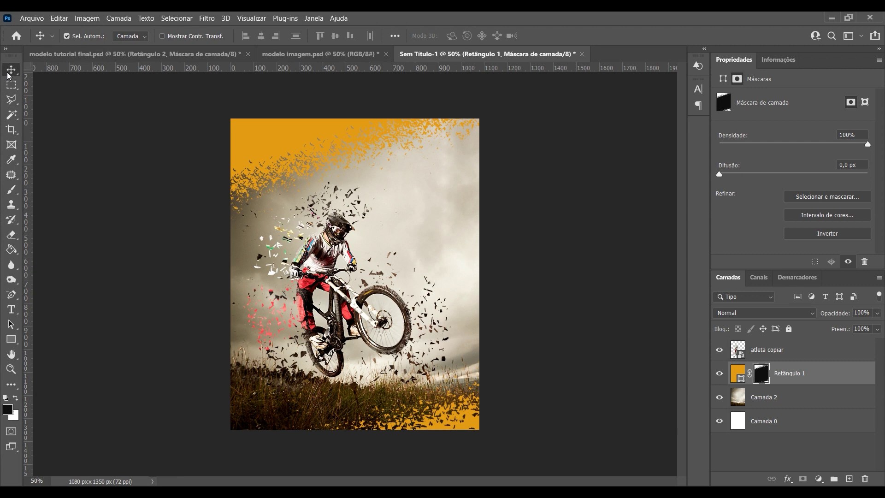
click(169, 272)
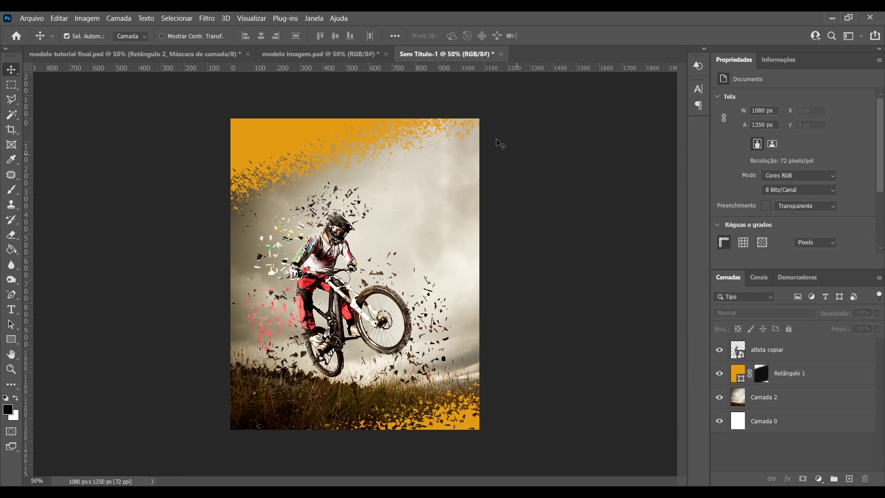
Draw a 1231 × 193 px orange band across the poster top with 0 px corner radius.
click(12, 339)
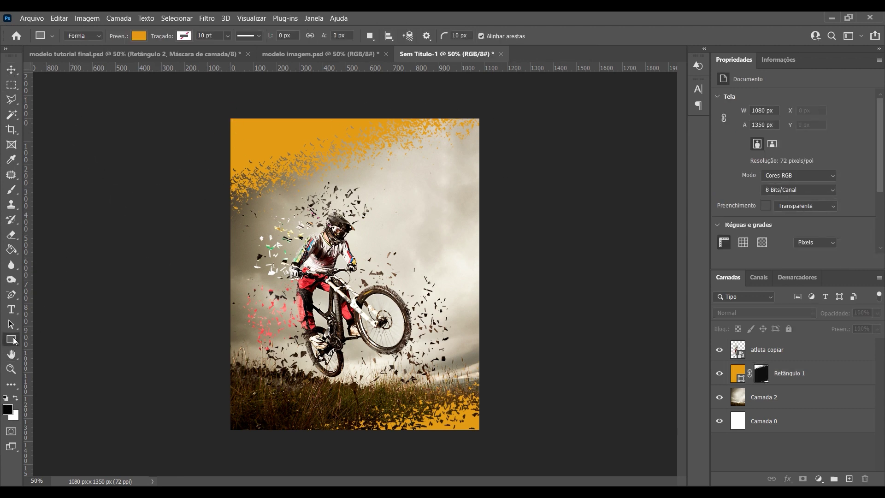
drag(209, 111, 493, 155)
drag(492, 154, 492, 154)
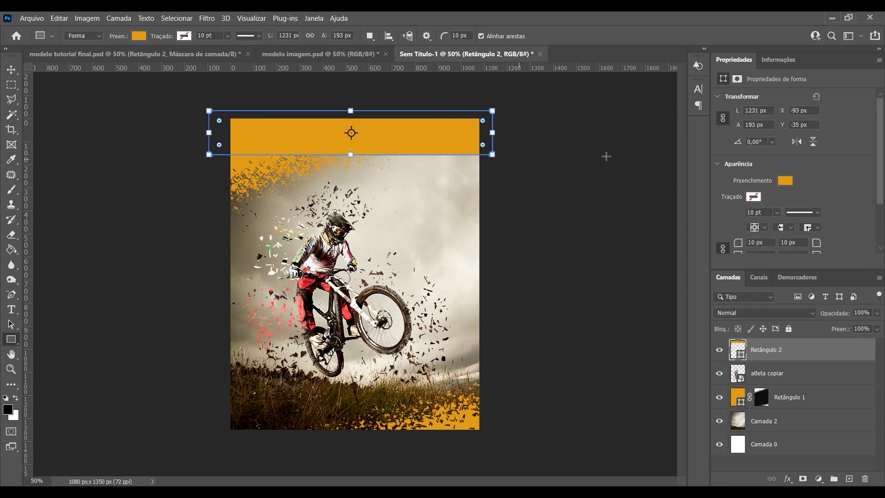
click(765, 242)
text(0)
key(Return)
scroll(843, 220, down, 1)
click(11, 69)
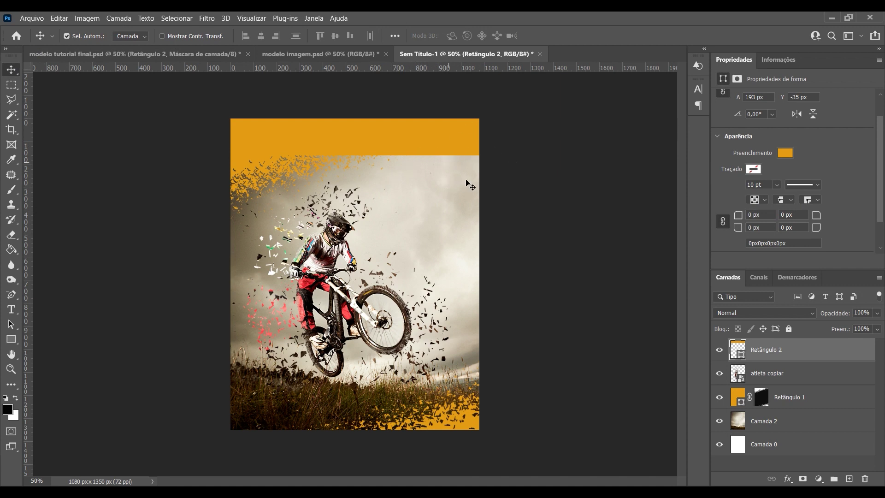
Paint white on Retângulo 1's mask with a 700 px scatter brush across the top, then touch up.
click(761, 399)
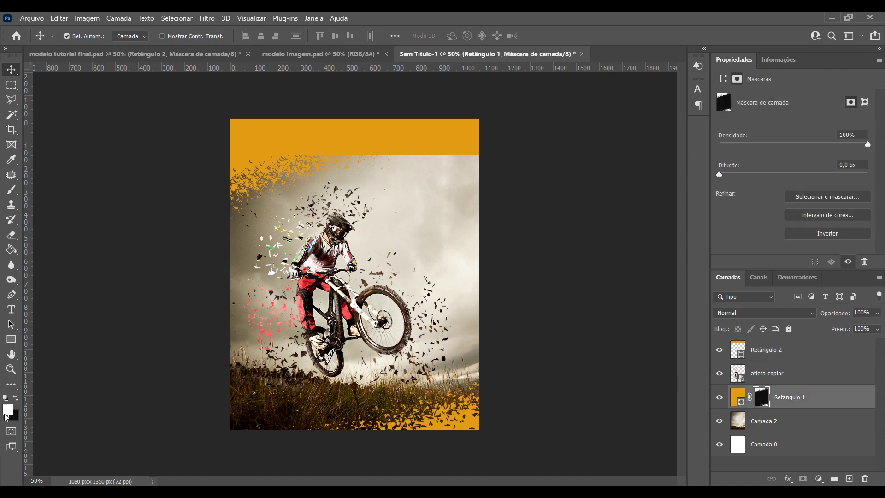
click(12, 189)
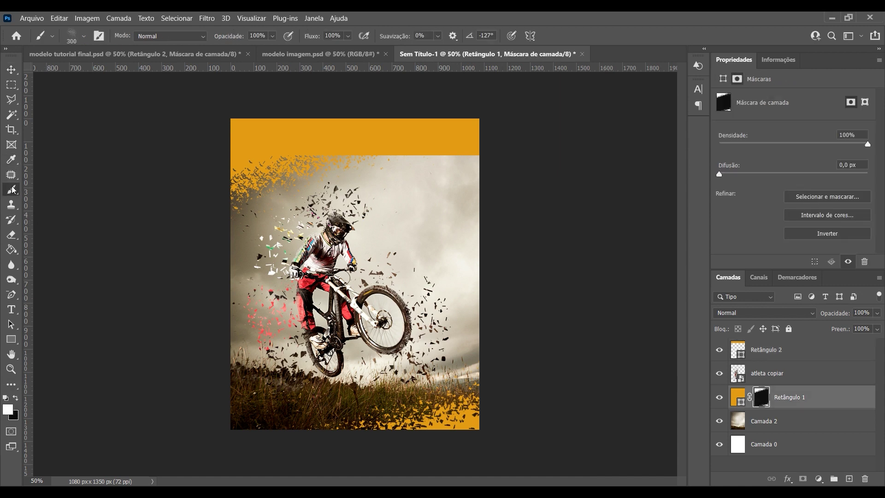
drag(440, 123, 421, 141)
click(418, 146)
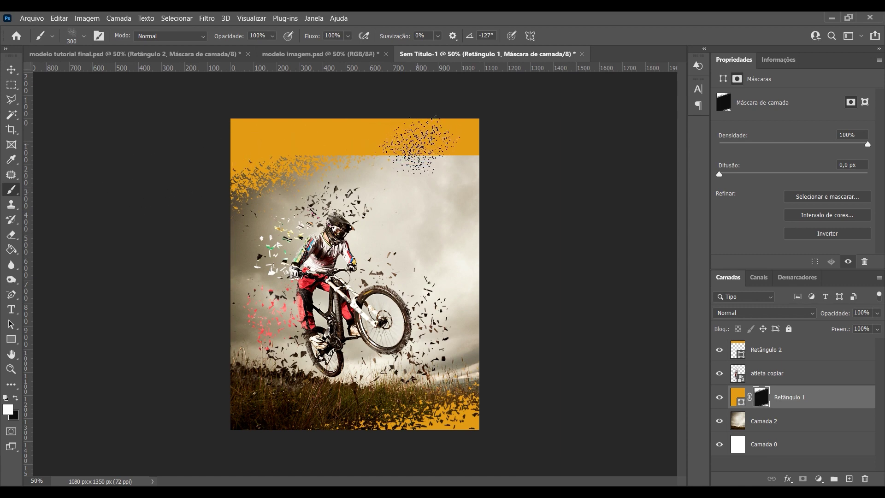
key(bracketright)
key(bracketright)
key(bracketright)
key(bracketright)
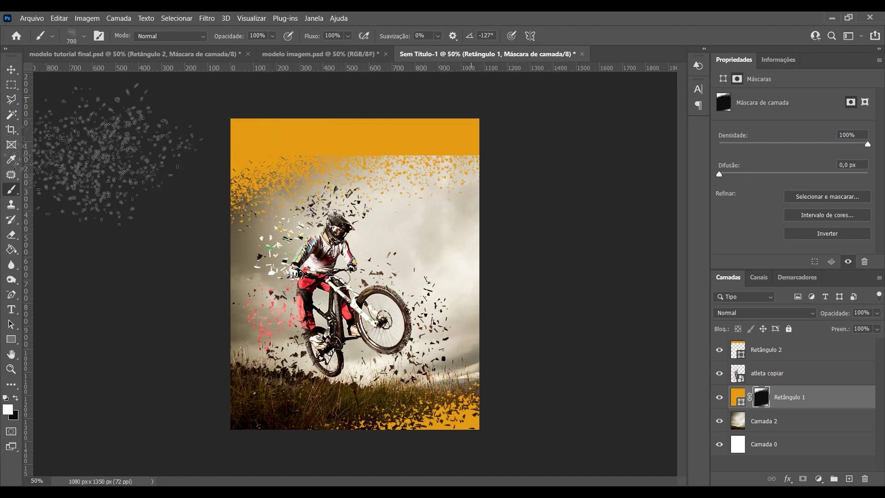
drag(117, 152, 431, 120)
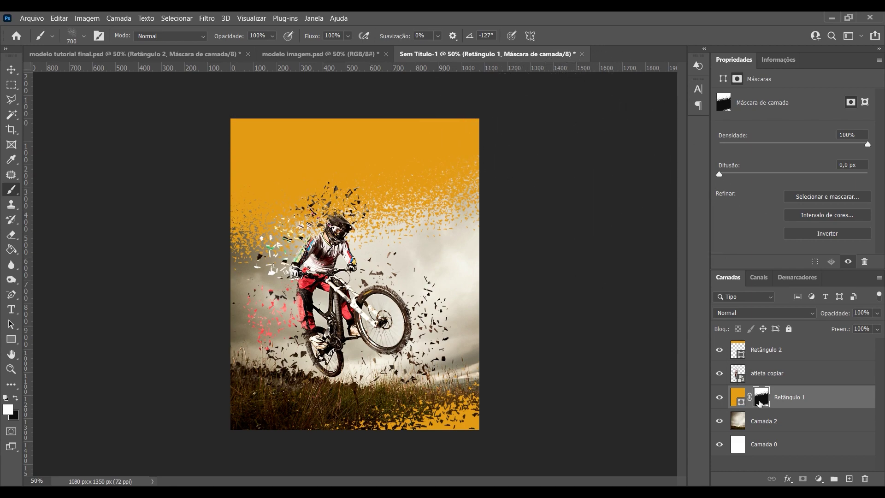
click(16, 398)
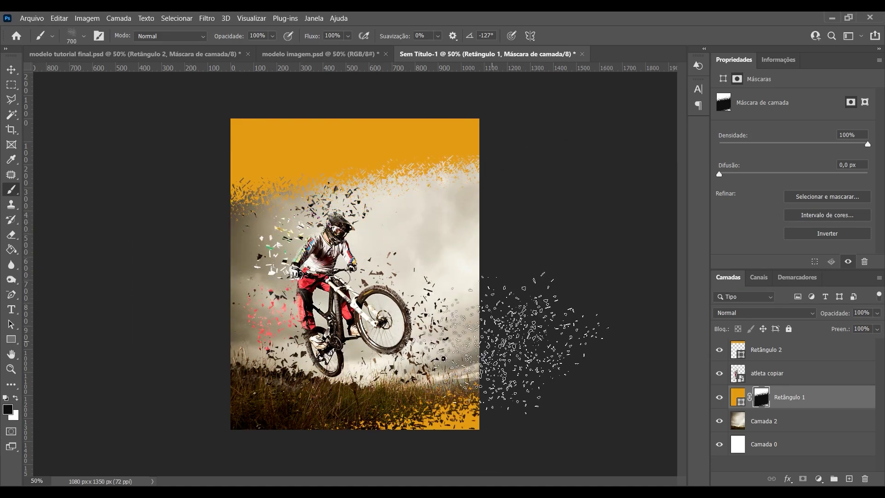
click(11, 70)
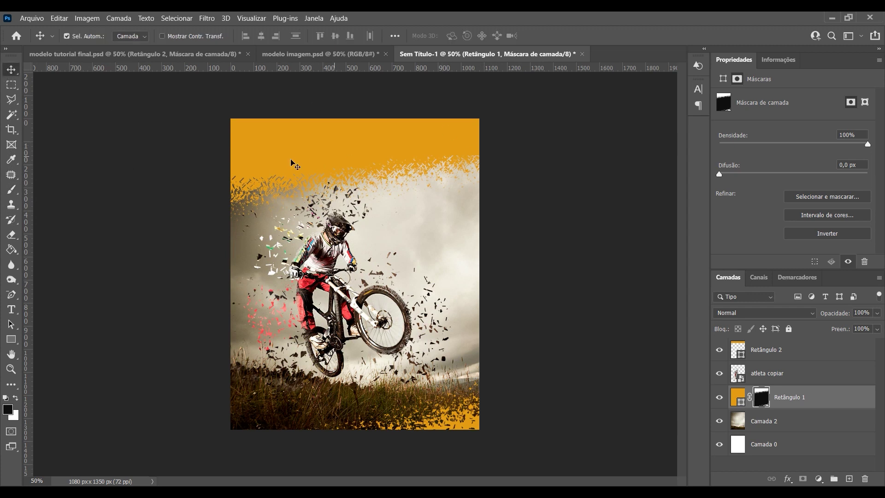
key(ctrl+2)
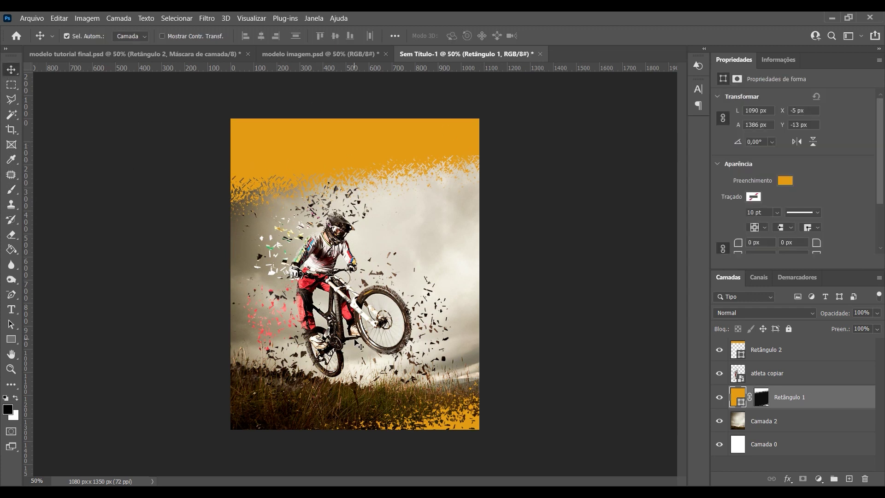
Type 'FOCO' with the Horizontal Type tool near the poster top.
click(247, 347)
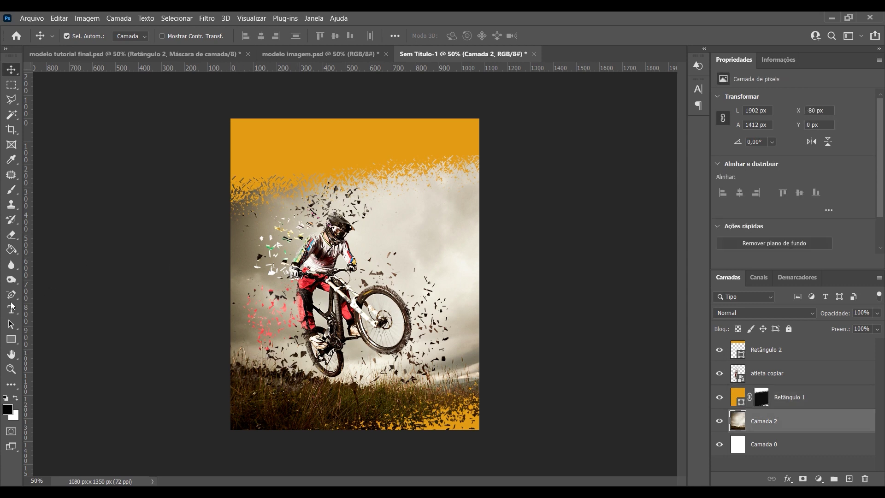
click(12, 309)
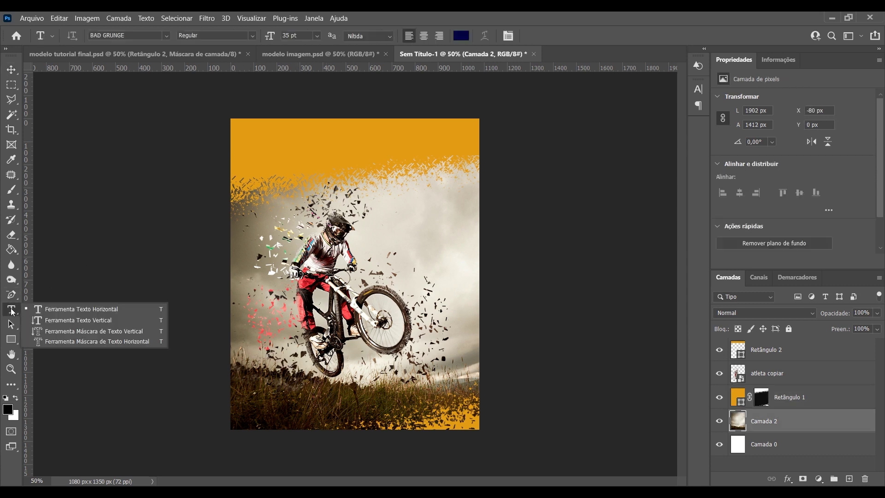
click(51, 308)
click(296, 160)
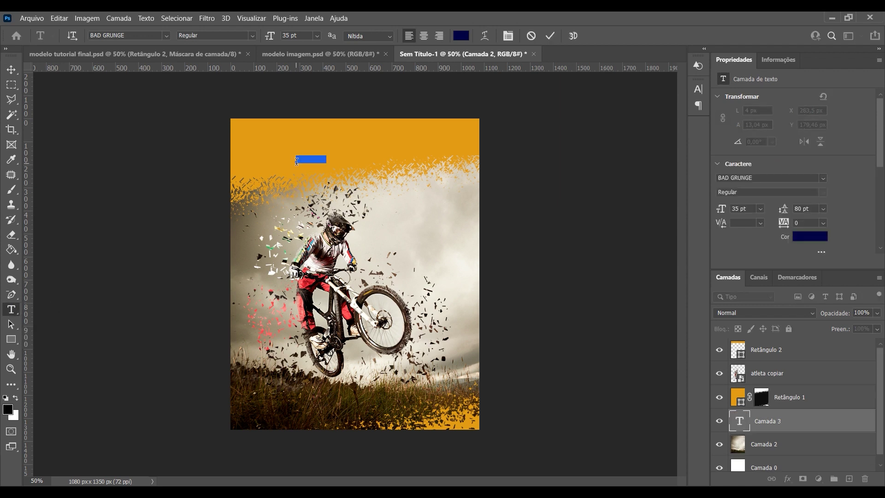
key(BackSpace)
text(FOCO)
click(11, 69)
Scale FOCO up to title size and raise its layer above all others at the top.
key(ctrl+t)
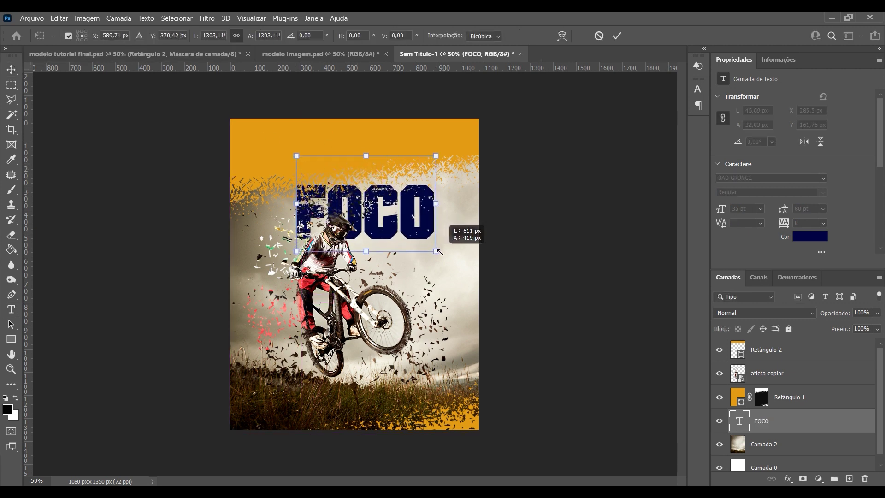
drag(313, 169, 452, 263)
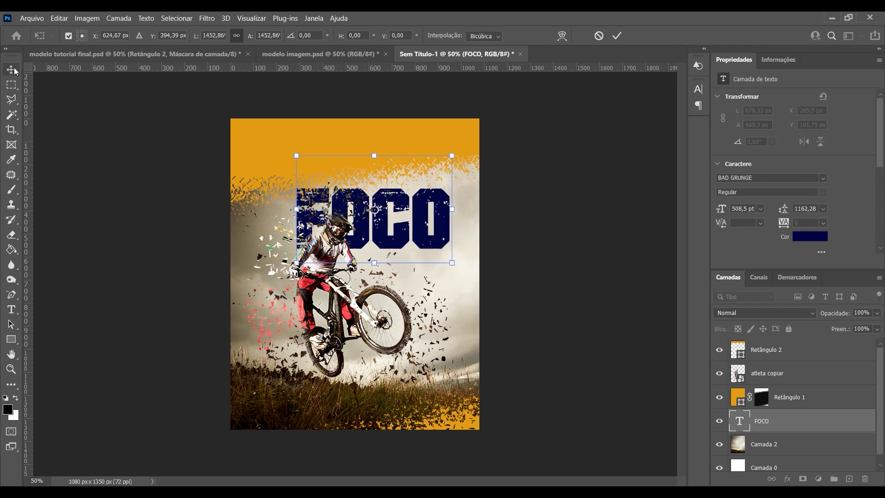
key(Return)
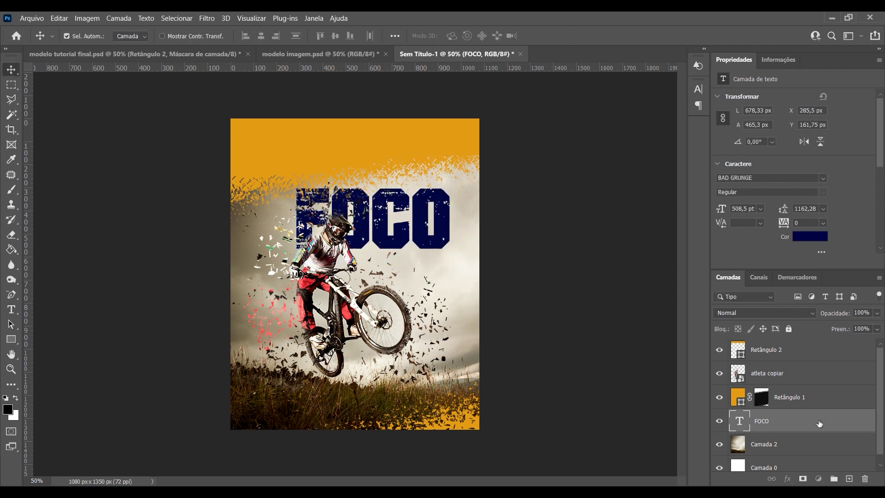
drag(819, 421, 811, 344)
mouse_move(412, 223)
mouse_down()
mouse_move(393, 207)
mouse_move(403, 185)
mouse_up()
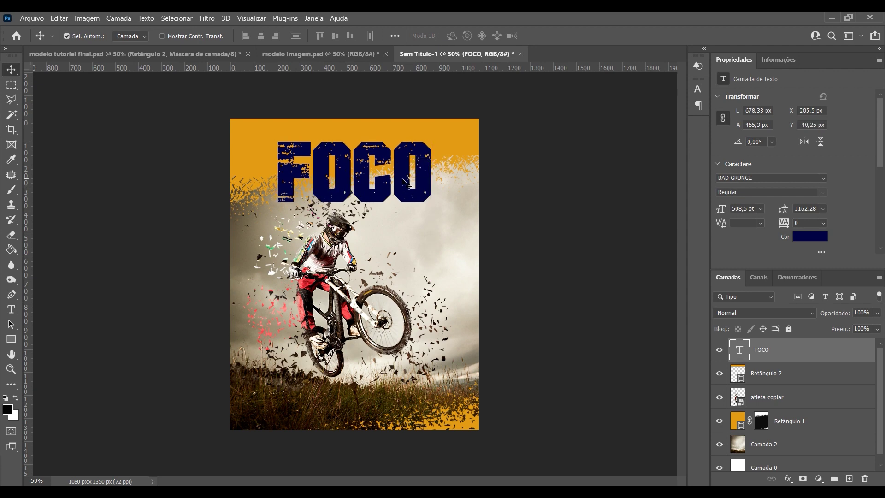
Set FOCO's colour to hex 2B1C07, then move a duplicate FOCO copiar to the bottom edge.
click(814, 238)
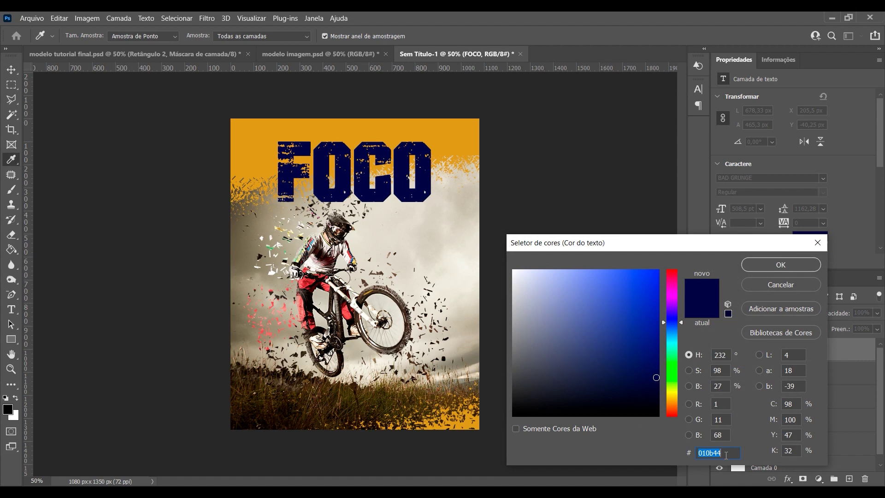
text(2B)
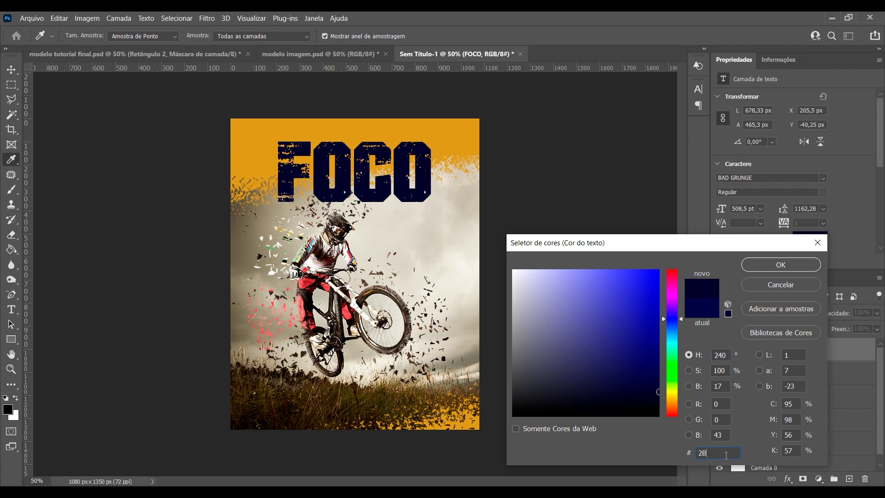
text(1C)
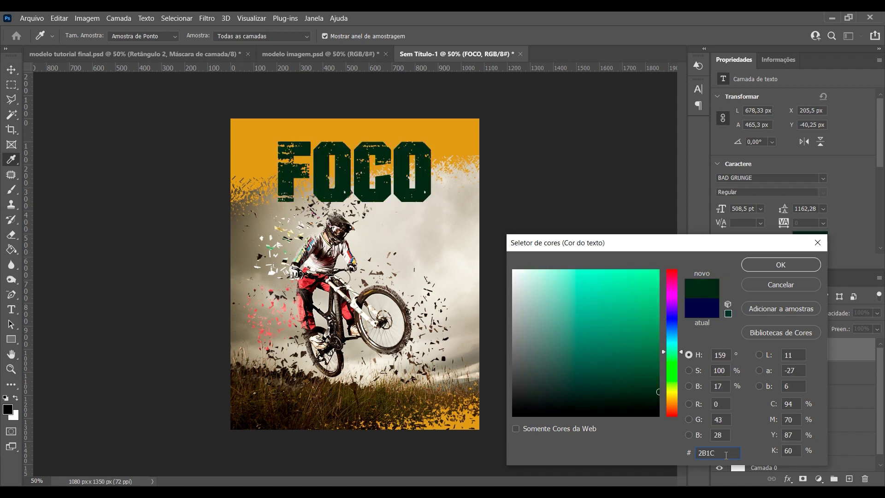
text(07)
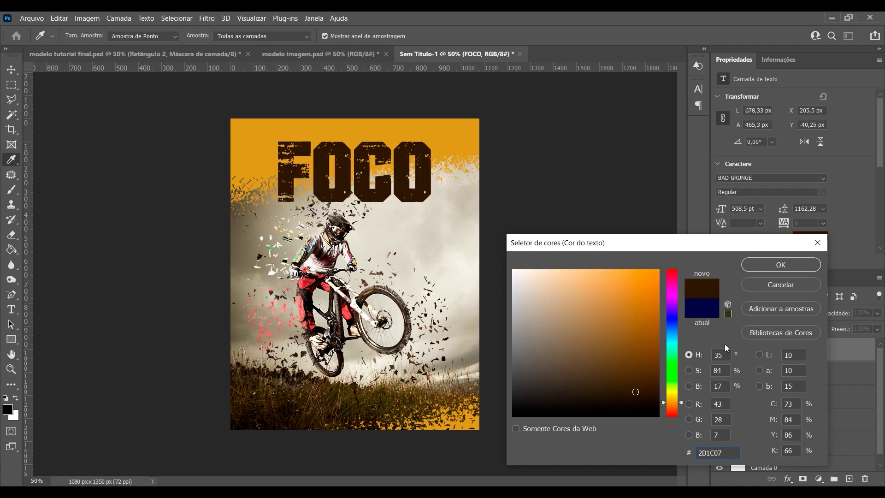
click(763, 265)
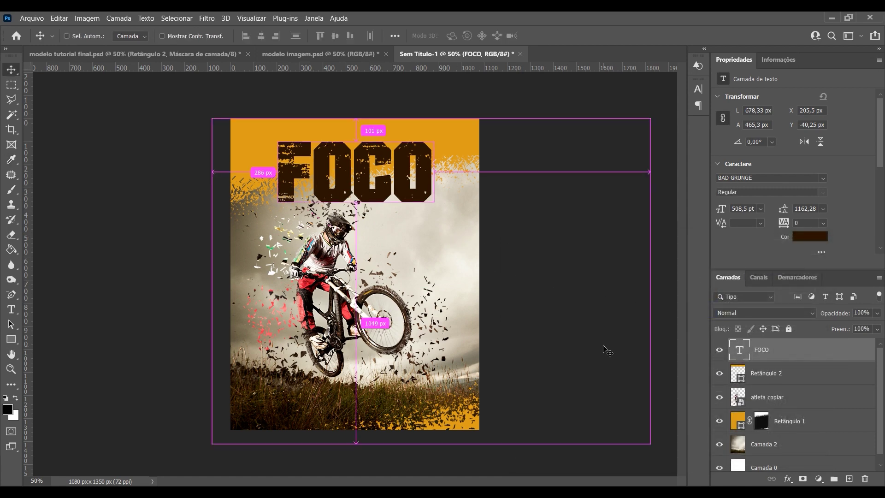
key(ctrl+j)
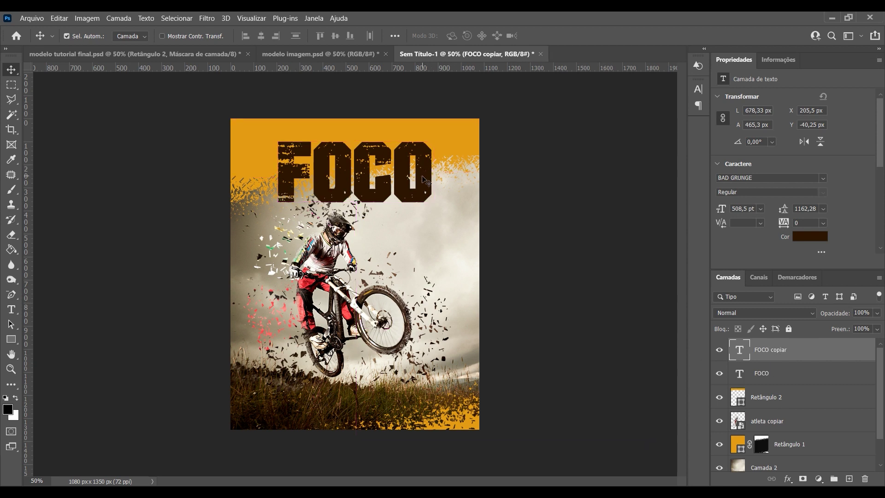
drag(423, 184, 452, 394)
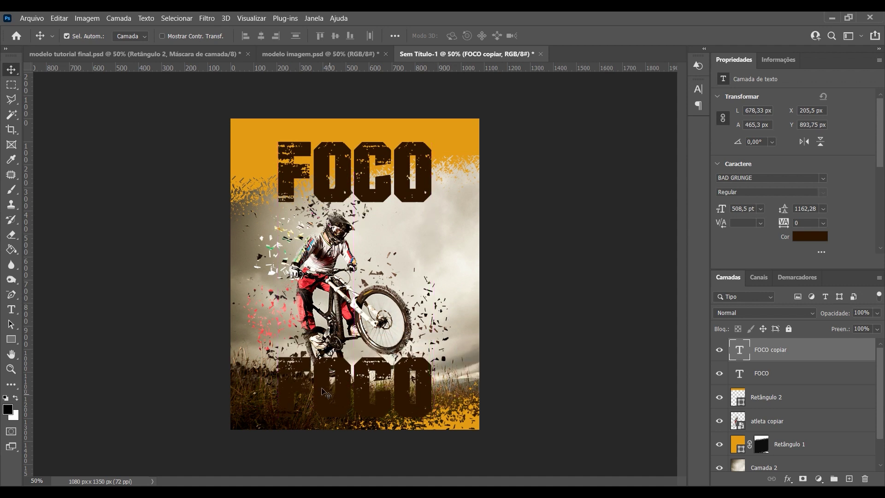
Replace the bottom copy's FOCO letters with the text 'NA AVENTURA'.
key(t)
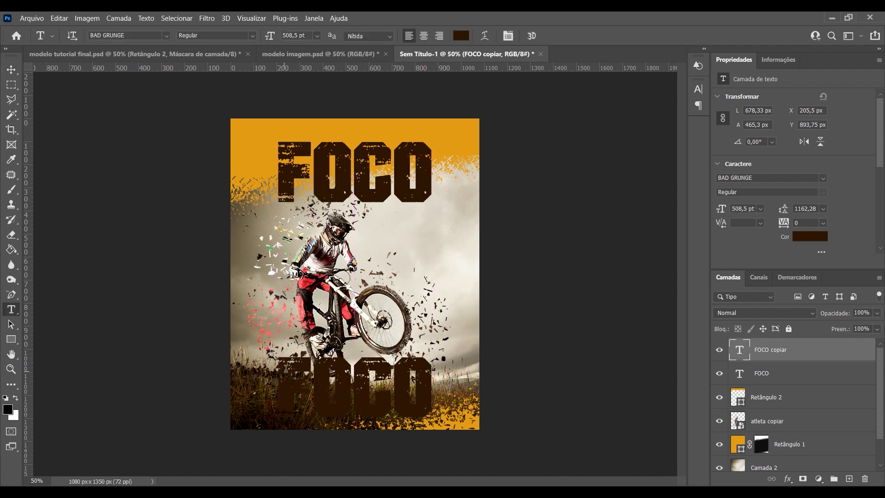
drag(280, 360, 484, 404)
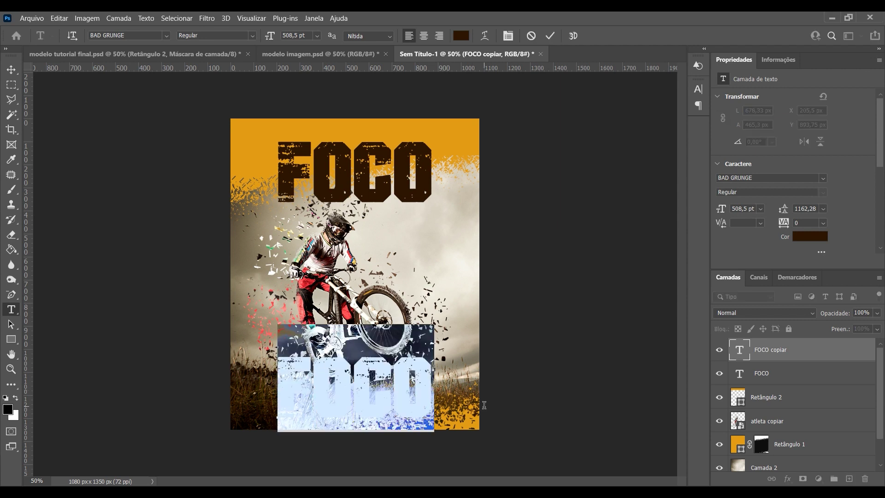
key(BackSpace)
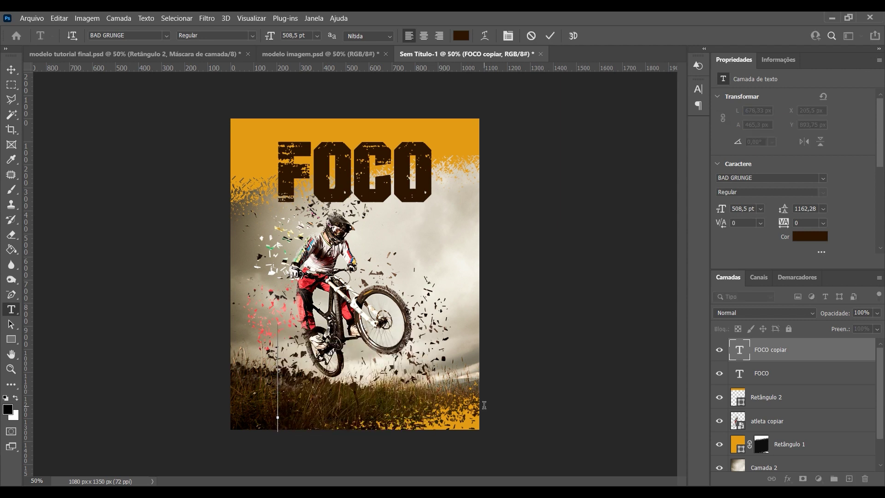
text(NA)
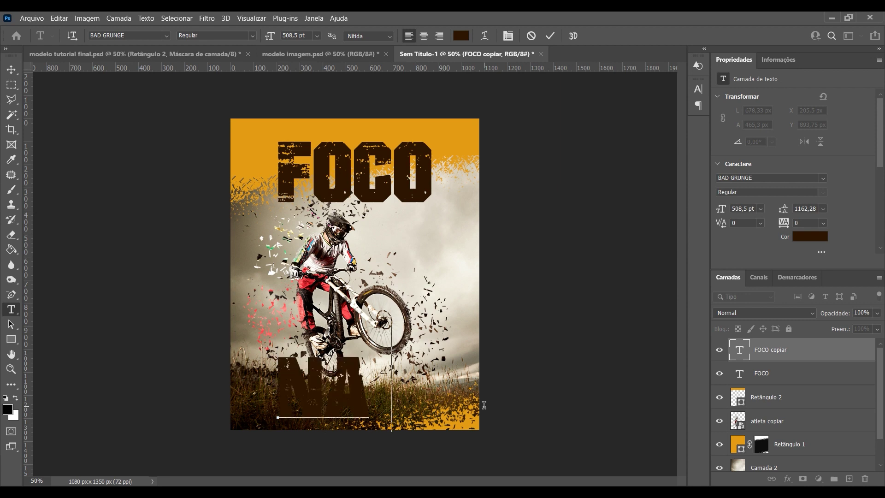
text( AVE)
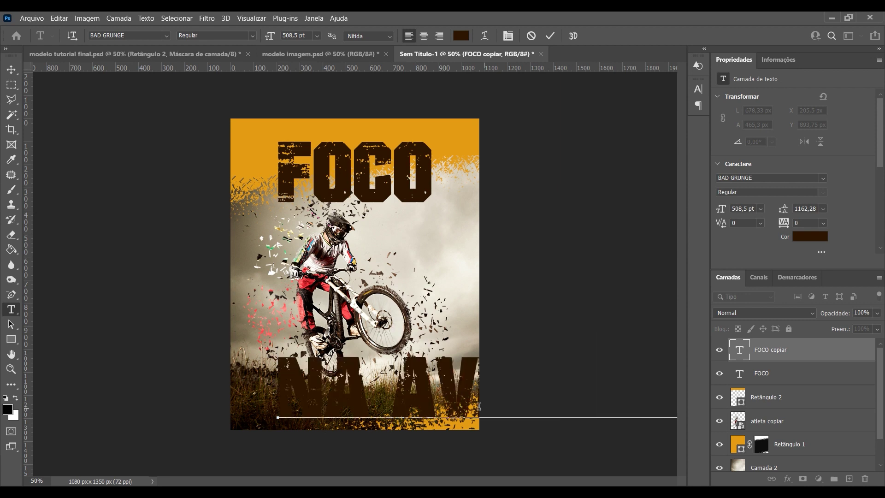
click(11, 70)
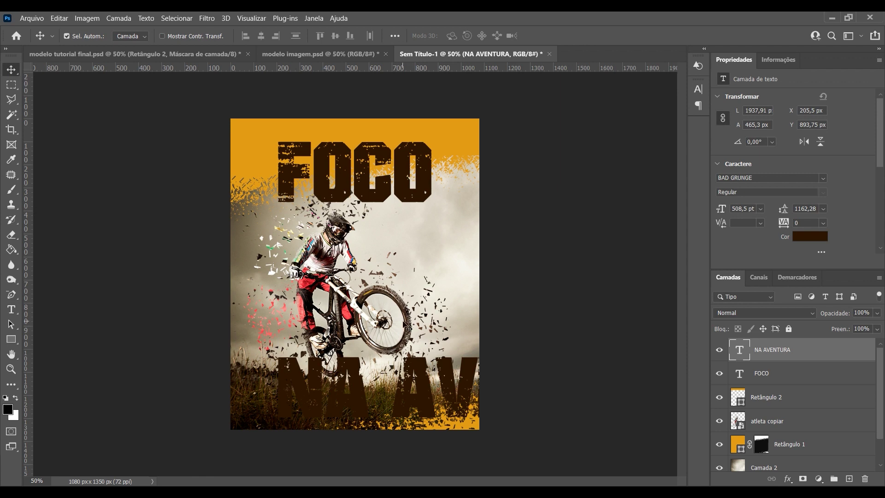
Scale NA AVENTURA down to about 30% and centre it below the biker.
key(ctrl+t)
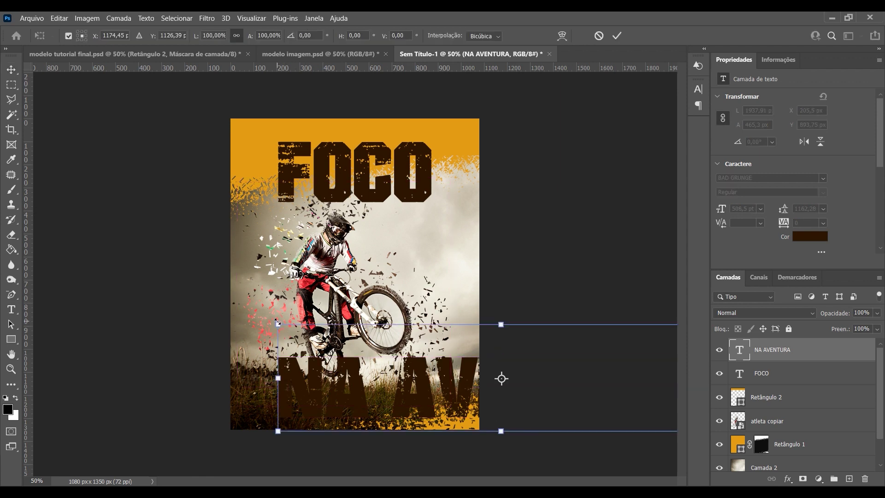
drag(278, 323, 417, 370)
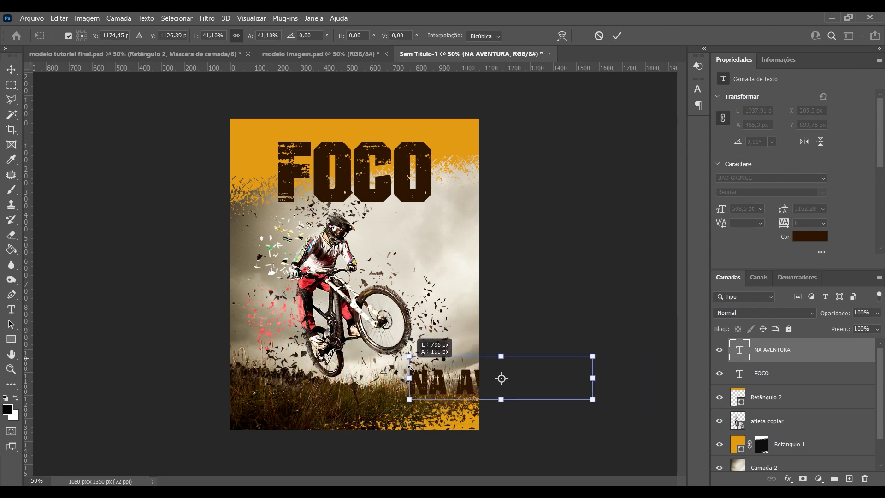
drag(451, 389, 307, 408)
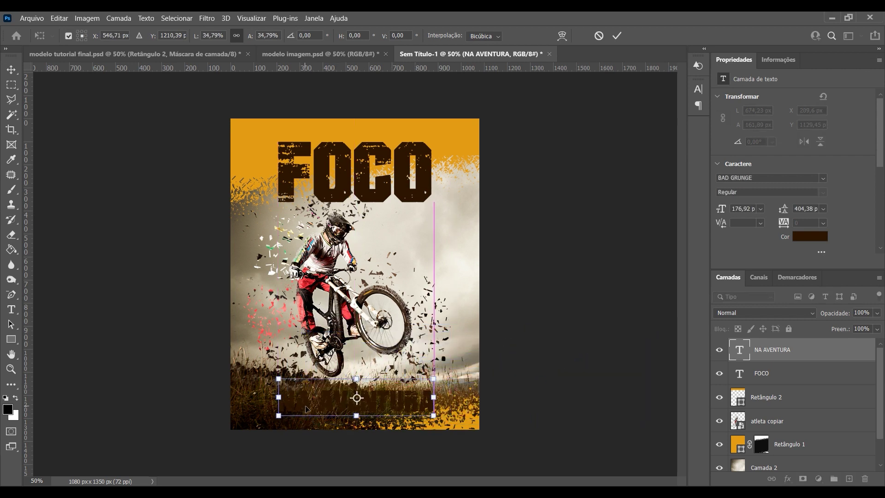
drag(435, 373, 425, 382)
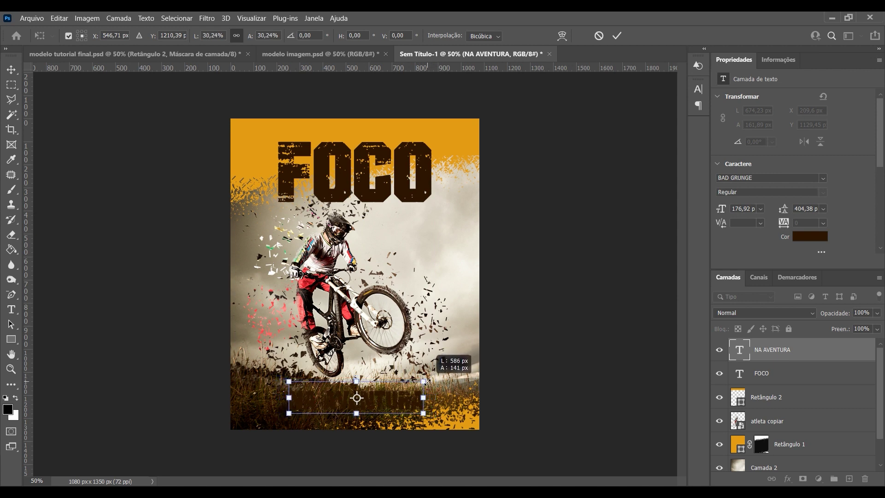
click(12, 70)
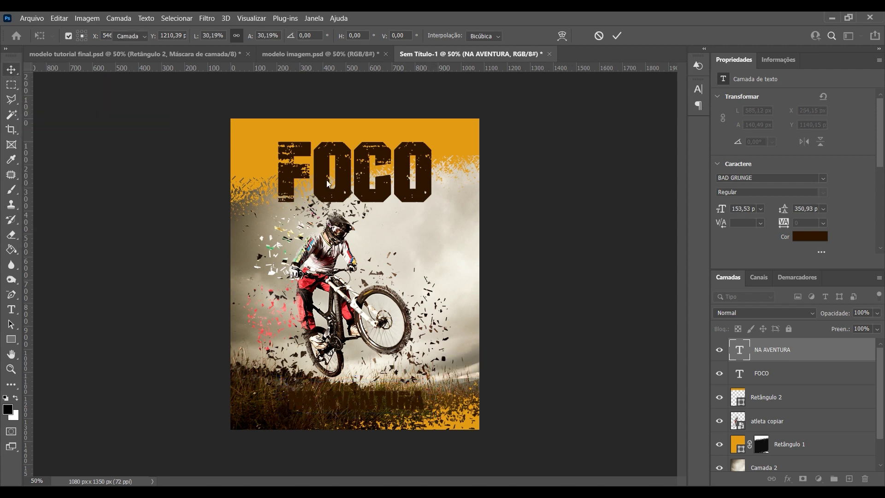
Colour the subtitle orange d29b2c by sampling the poster frame with the eyedropper.
click(821, 240)
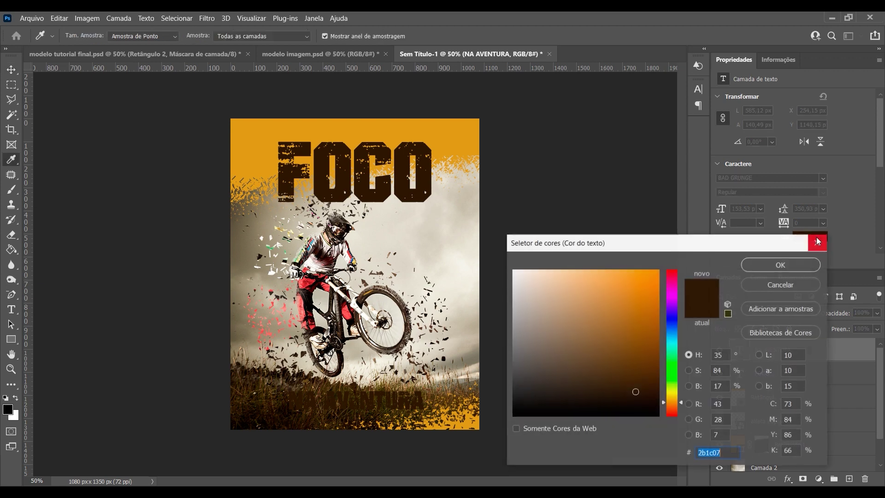
click(447, 135)
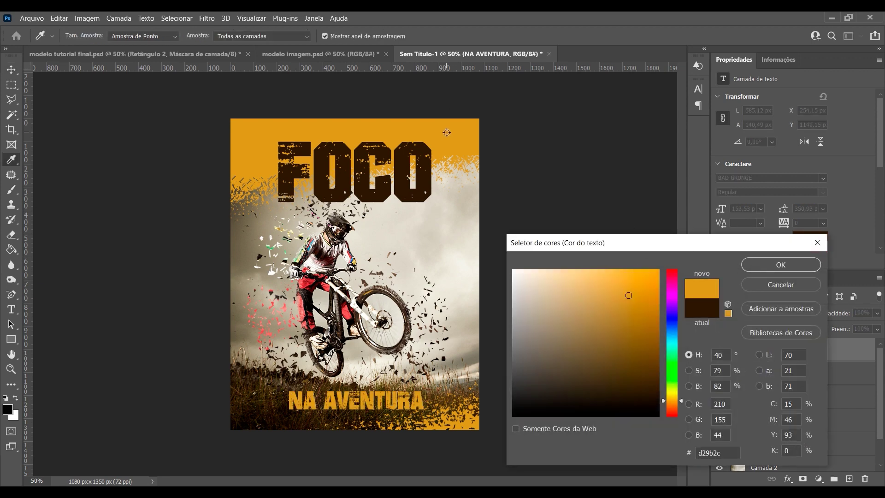
click(759, 265)
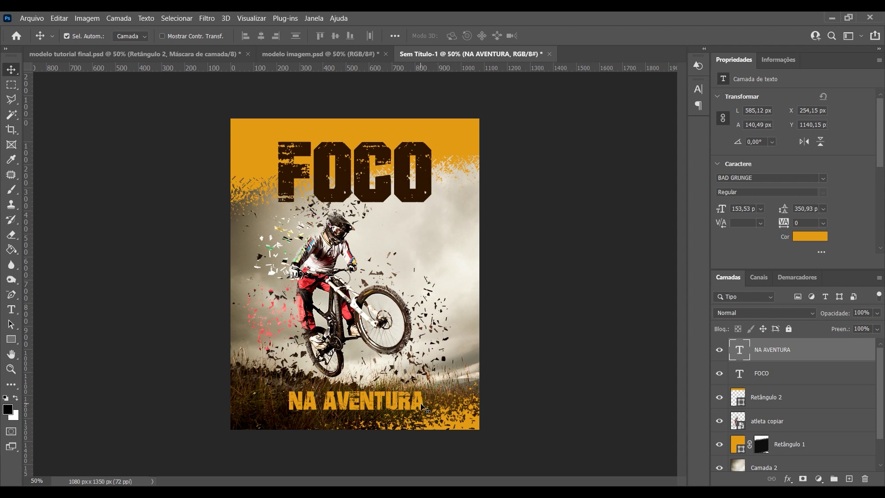
Change the NA AVENTURA subtitle font to Adventure Subtitles.
click(769, 177)
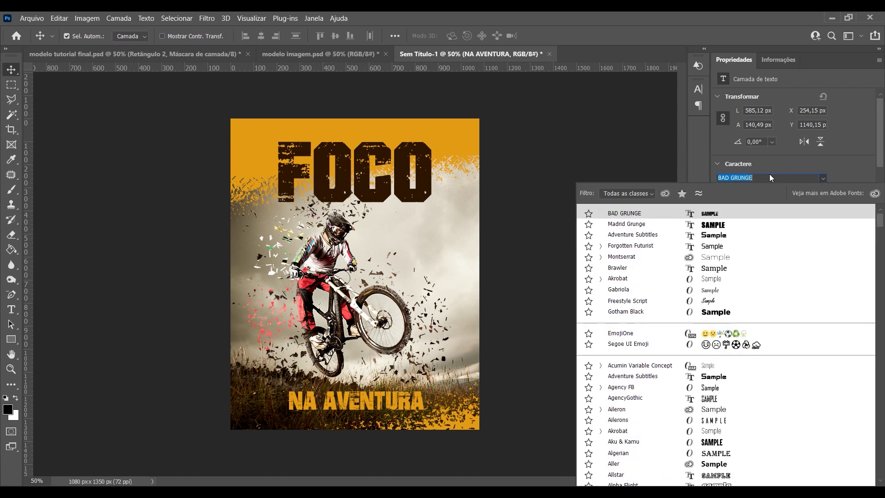
text(A)
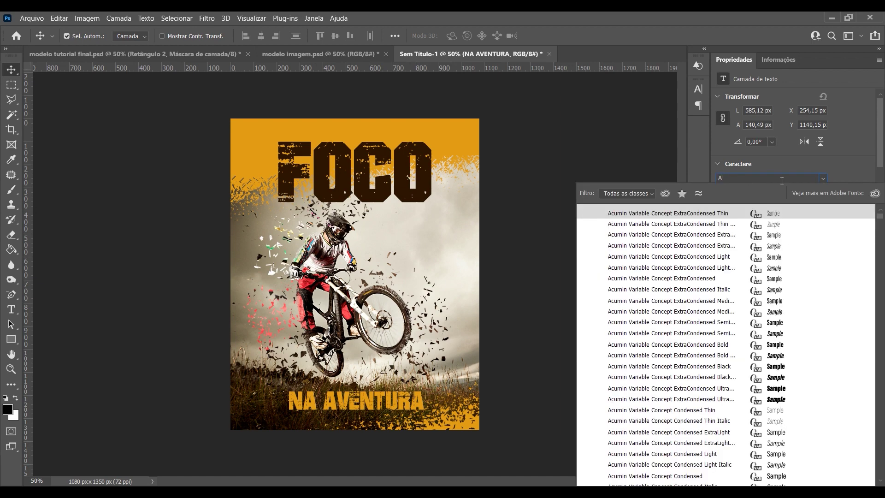
text(DV)
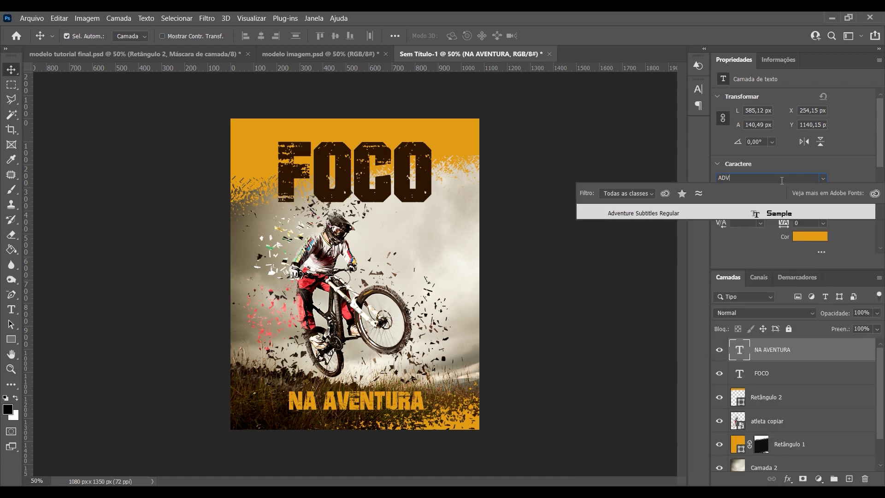
click(653, 213)
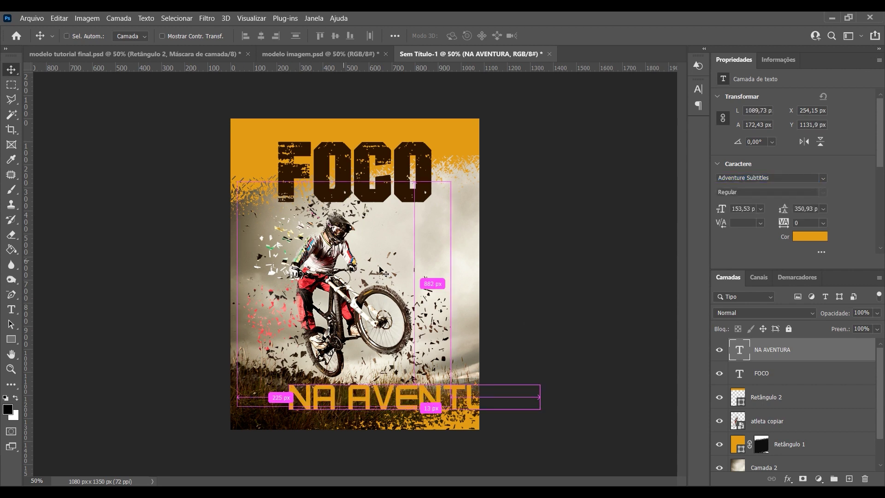
Scale NA AVENTURA down to about half size and centre it under the biker.
key(ctrl+t)
drag(539, 378, 410, 358)
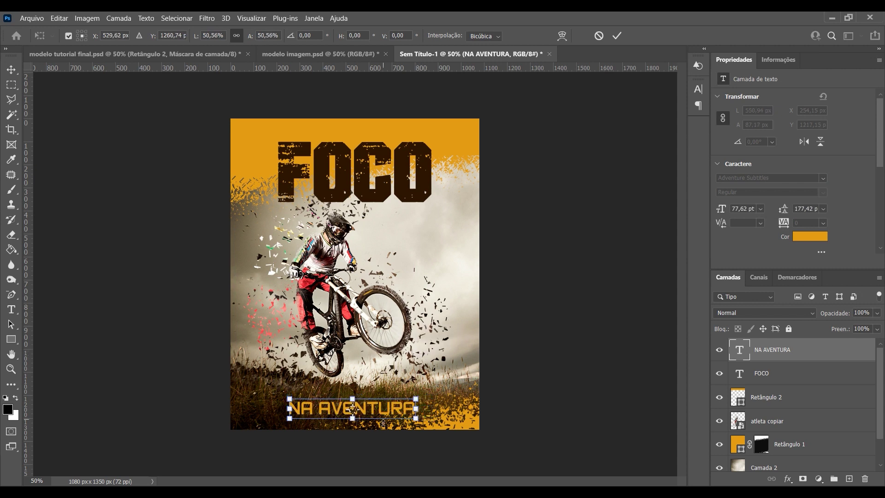
drag(393, 418, 394, 410)
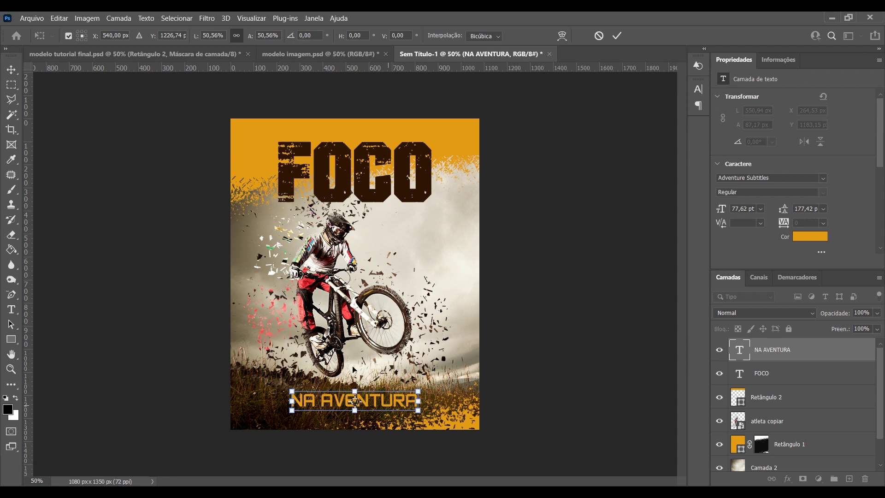
right_click(11, 70)
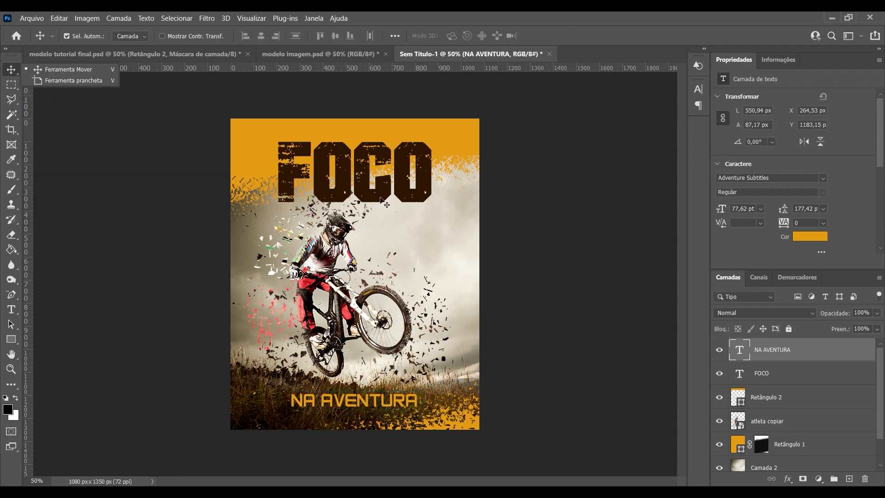
shift+click(789, 377)
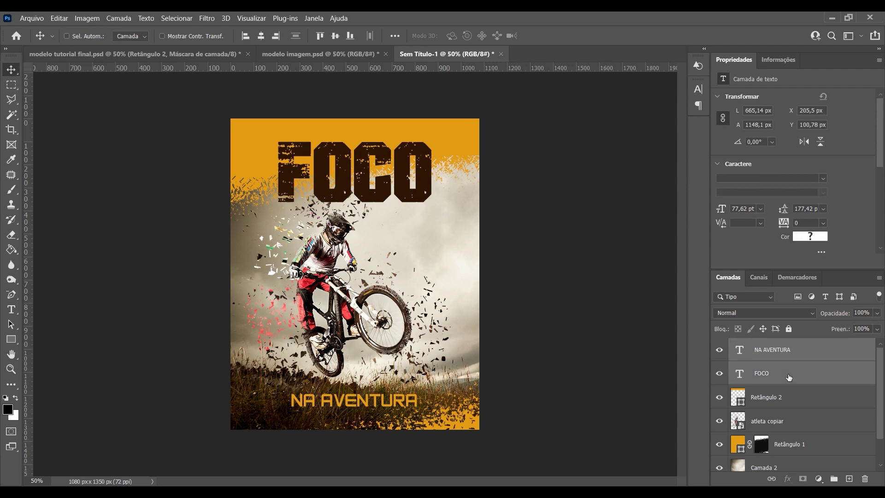
Align NA AVENTURA's horizontal centre with FOCO, then deselect both text layers.
click(261, 37)
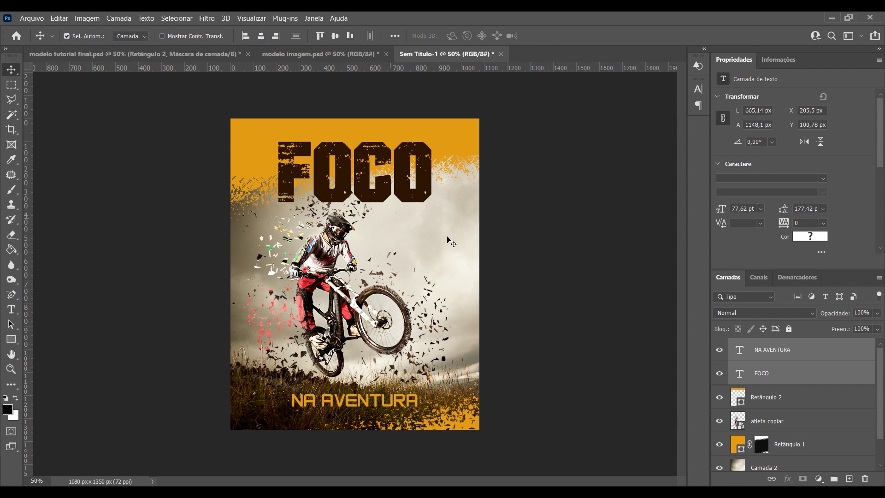
click(517, 280)
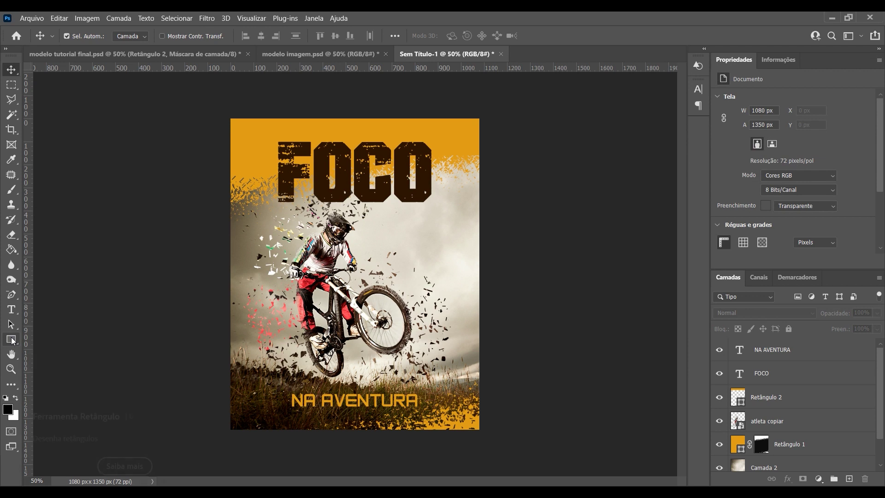
Draw a 545×15 px orange underline bar under NA AVENTURA with 0 corner radius.
right_click(11, 339)
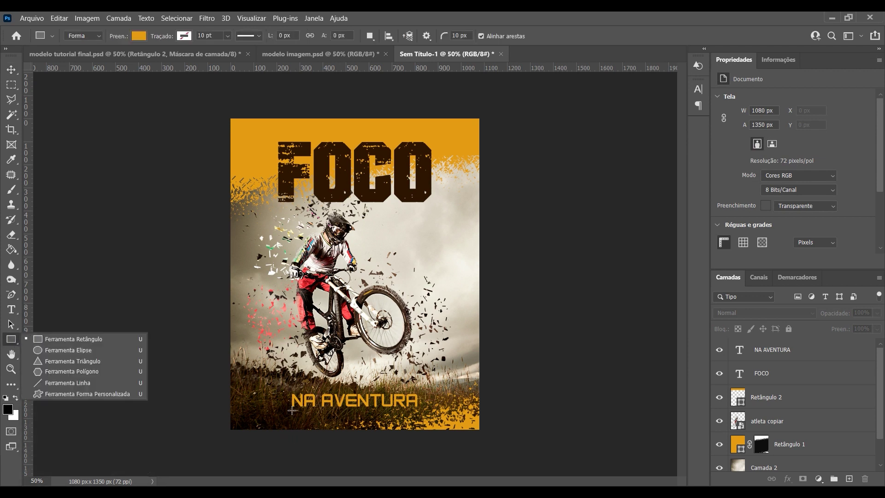
drag(293, 410, 416, 413)
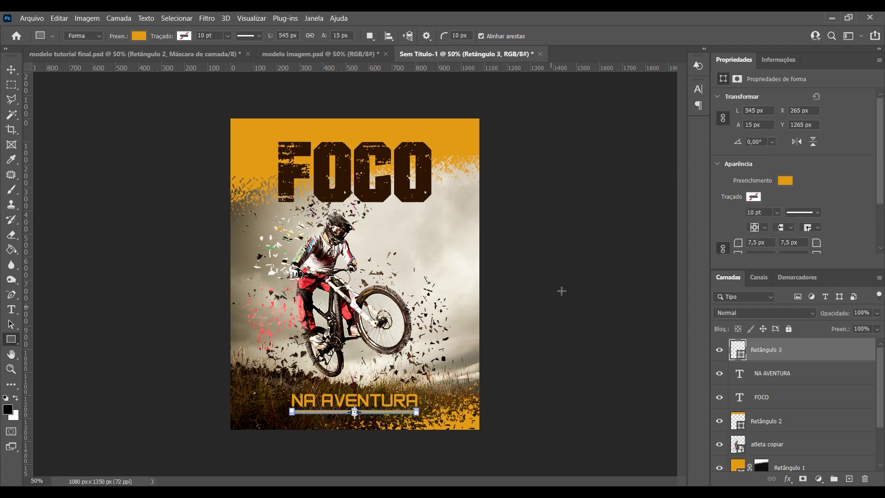
click(771, 243)
text(0)
click(11, 69)
click(95, 222)
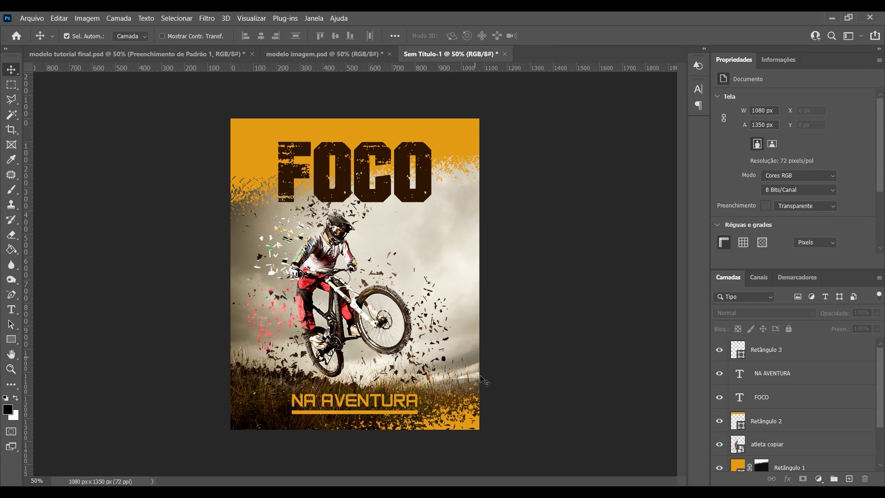
Duplicate the Retângulo 2 layer to create Retângulo 2 copiar.
click(816, 424)
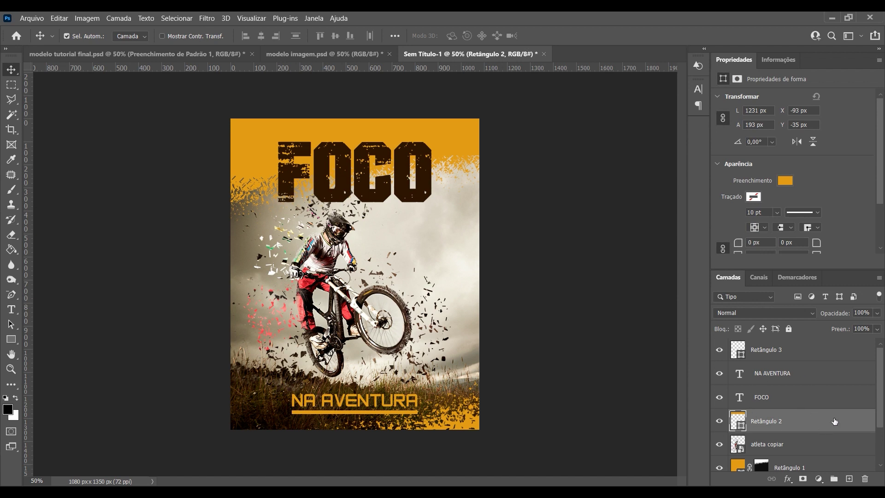
key(ctrl+j)
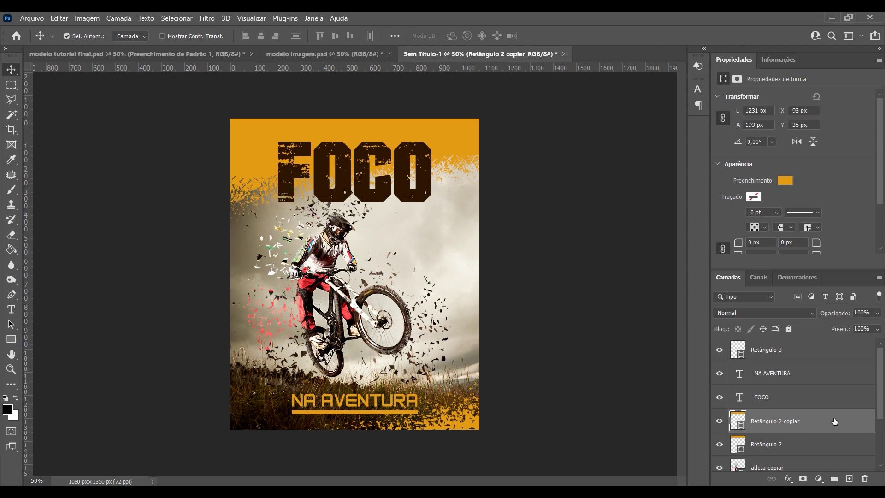
click(818, 481)
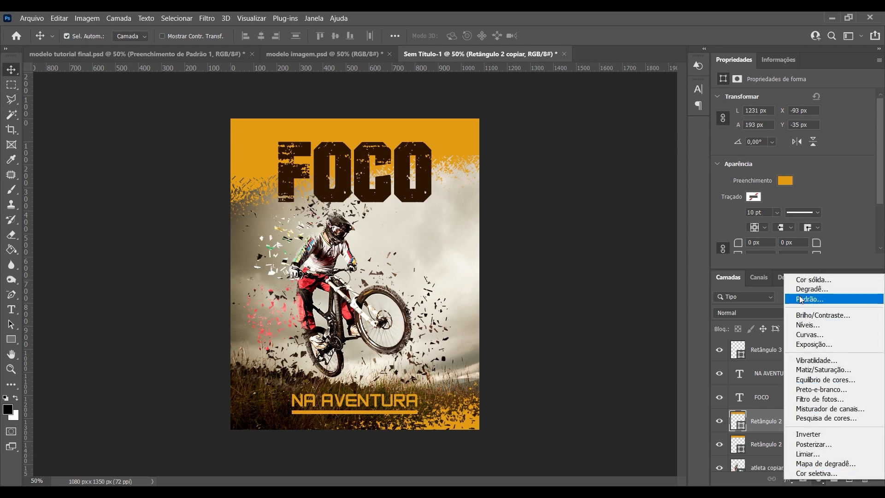
Add a Padrão pattern fill layer using the dark5 texture at 100% scale.
click(822, 299)
click(590, 248)
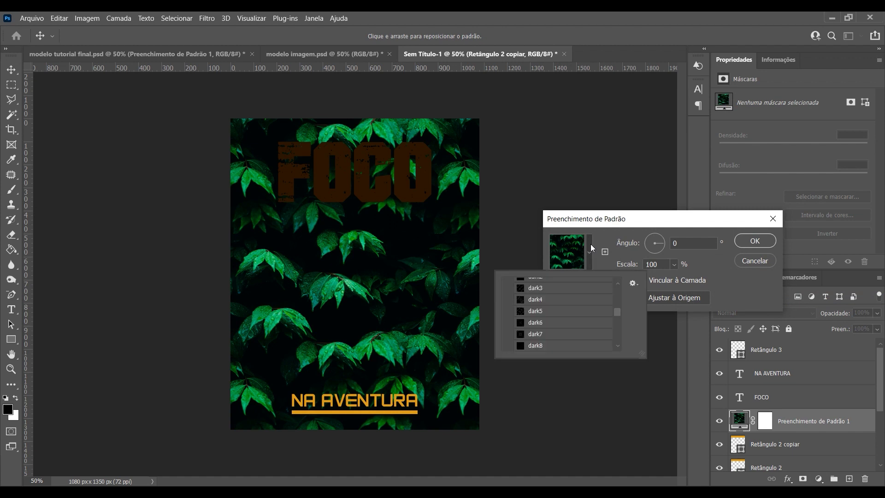
click(560, 312)
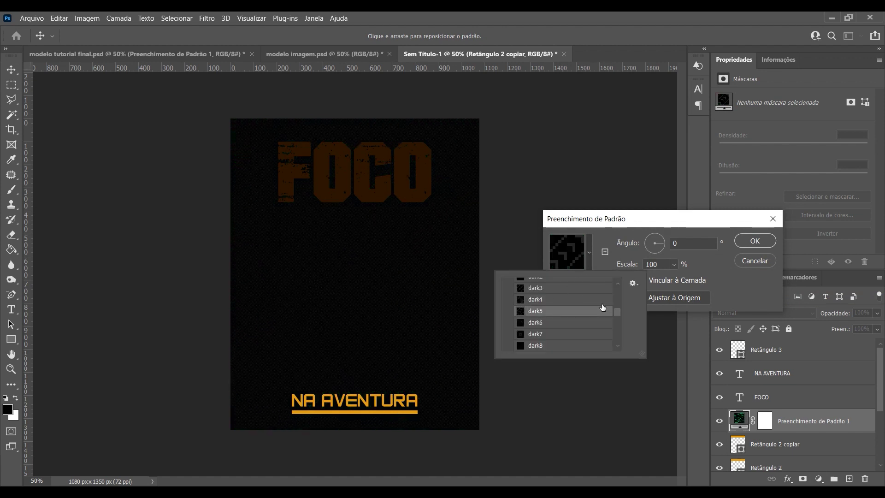
click(740, 284)
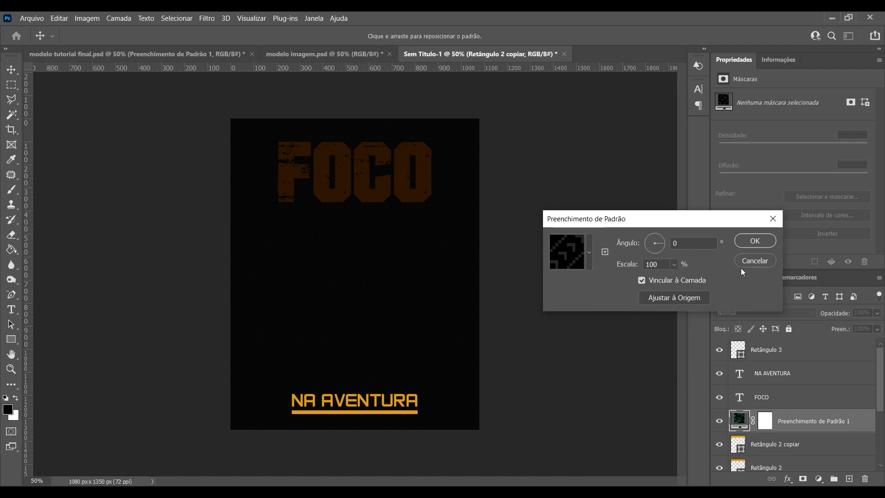
click(758, 241)
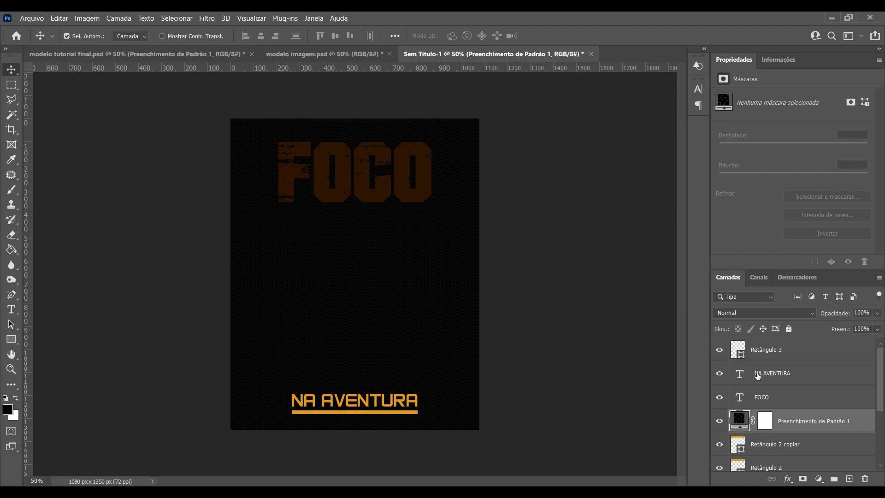
Set the pattern fill layer to Diferença blend mode and zoom to 100% to inspect the texture.
click(745, 313)
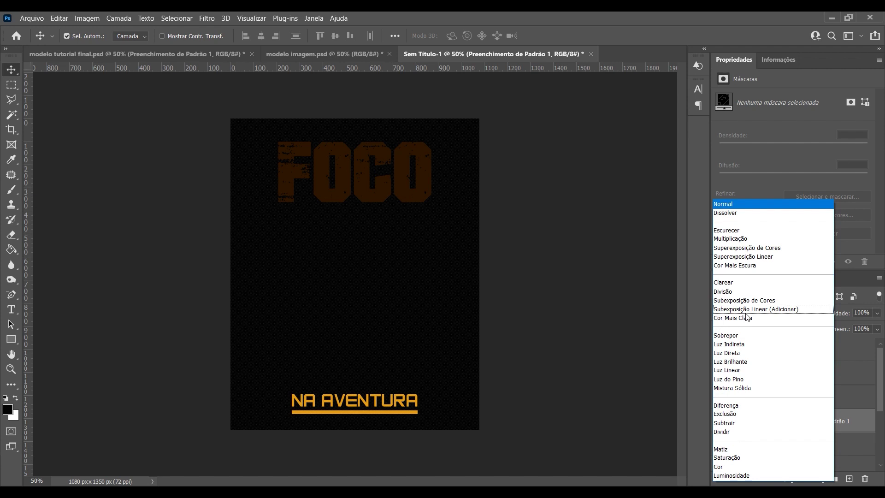
click(743, 407)
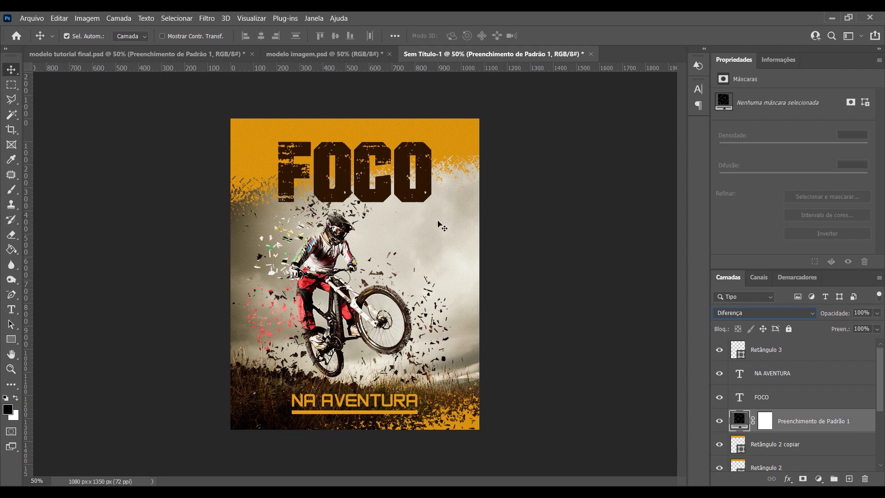
key(ctrl+plus)
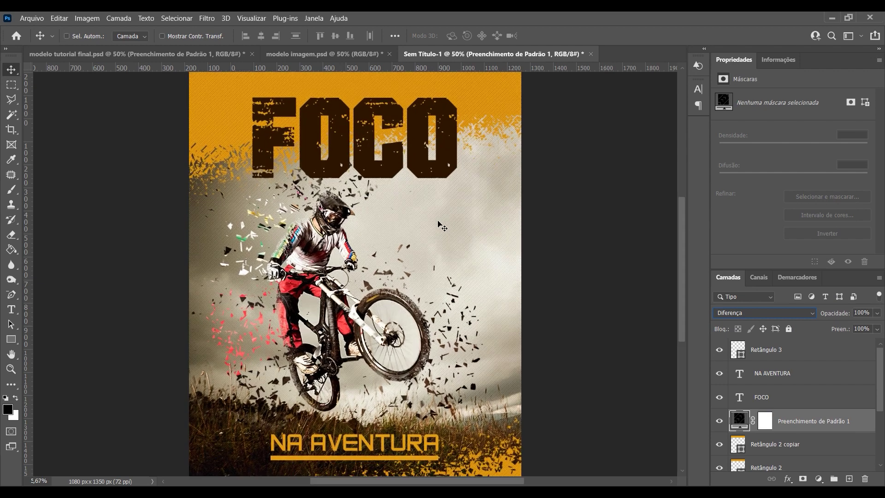
key(ctrl+plus)
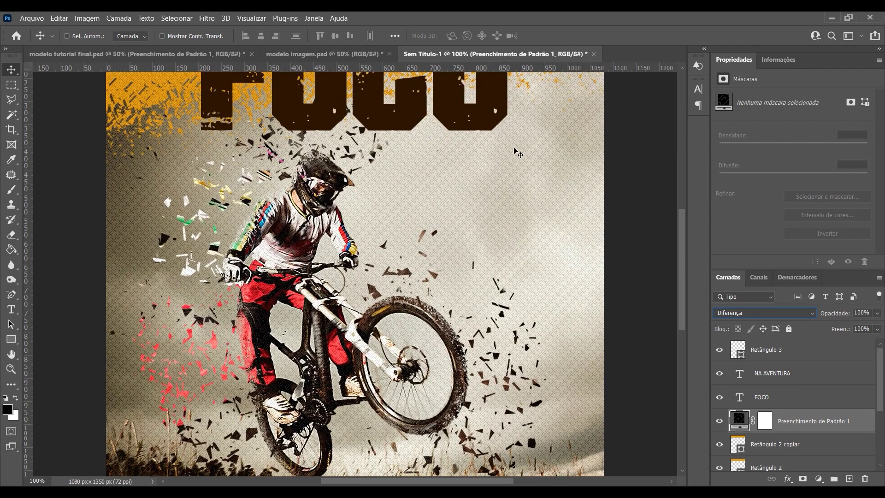
drag(535, 173, 531, 172)
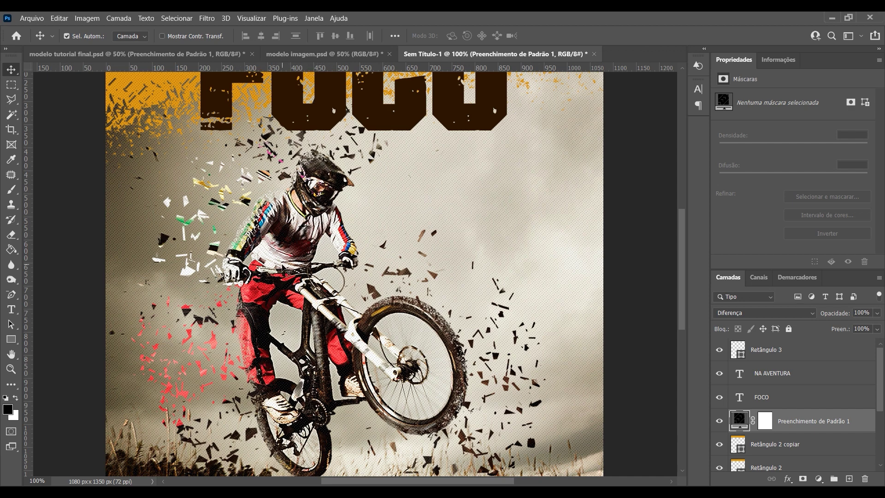
Target the pattern fill's layer mask with a soft round brush reduced to 175 px.
click(765, 424)
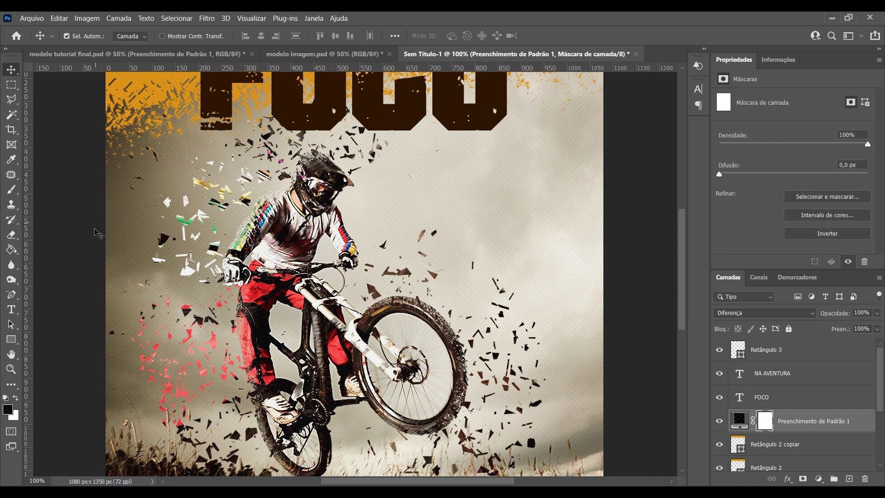
key(b)
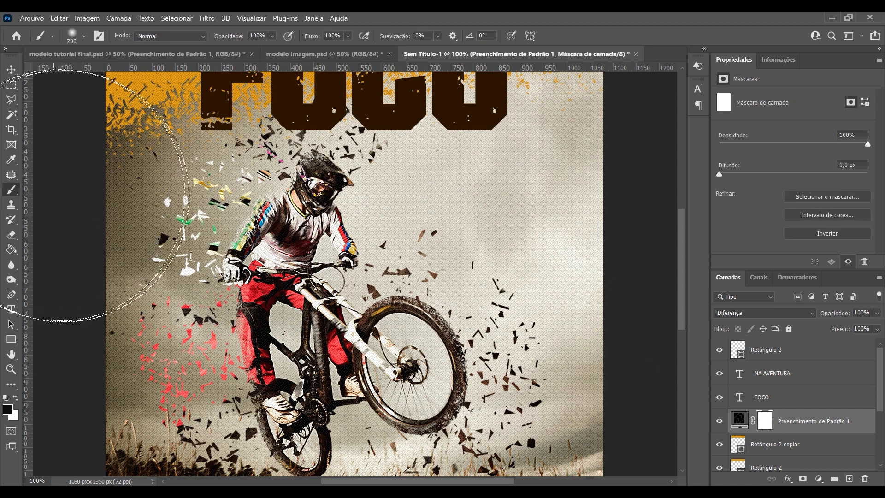
click(85, 38)
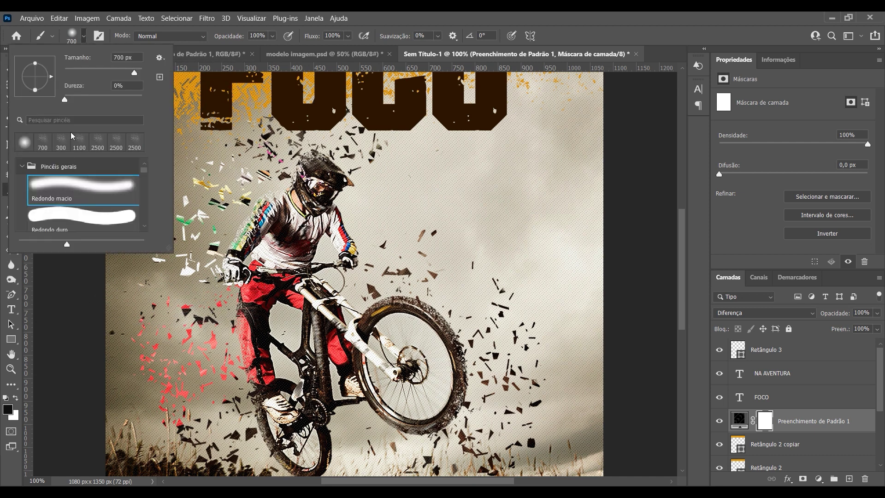
click(88, 39)
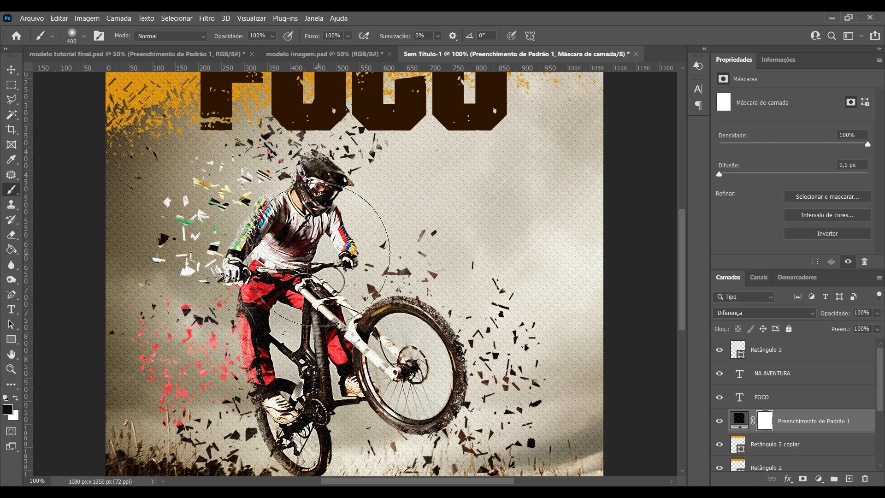
key(bracketleft)
key(bracketleft)
key(bracketleft)
key(bracketleft)
key(bracketleft)
key(bracketleft)
key(bracketleft)
key(bracketleft)
key(bracketleft)
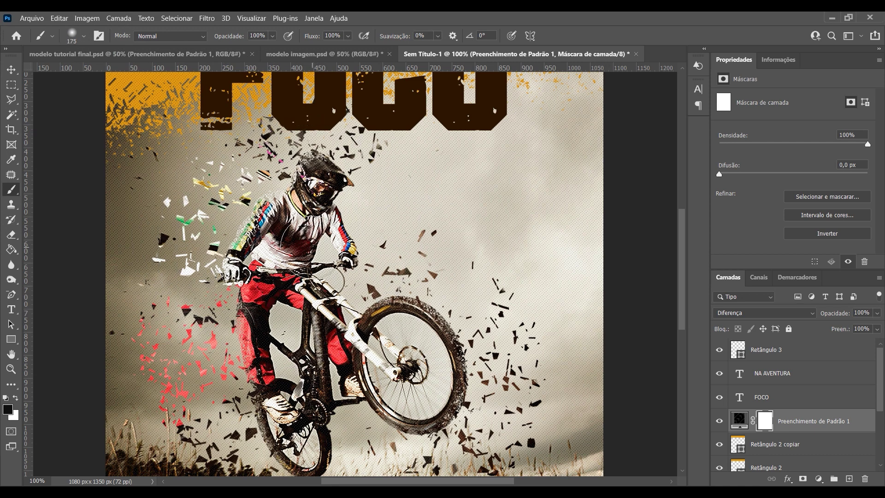
key(bracketleft)
key(bracketleft)
key(bracketleft)
key(bracketleft)
key(bracketleft)
key(bracketleft)
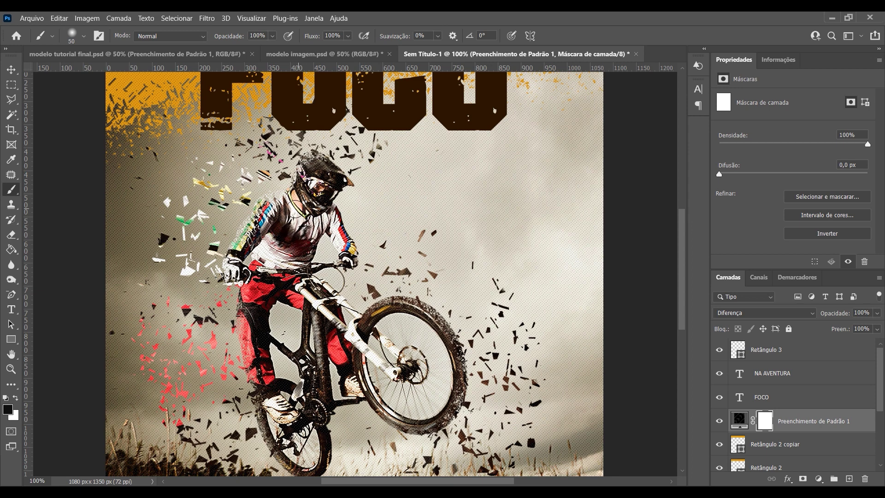
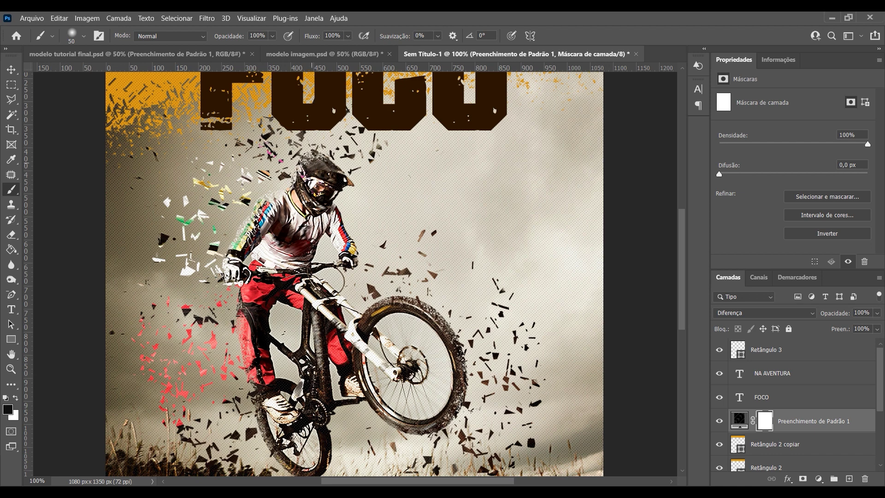
Paint black on the Preenchimento de Padrão 1 mask over the rider's helmet, varying brush size.
drag(333, 179, 336, 183)
key(bracketleft)
key(bracketleft)
key(bracketleft)
key(bracketright)
key(bracketright)
key(bracketright)
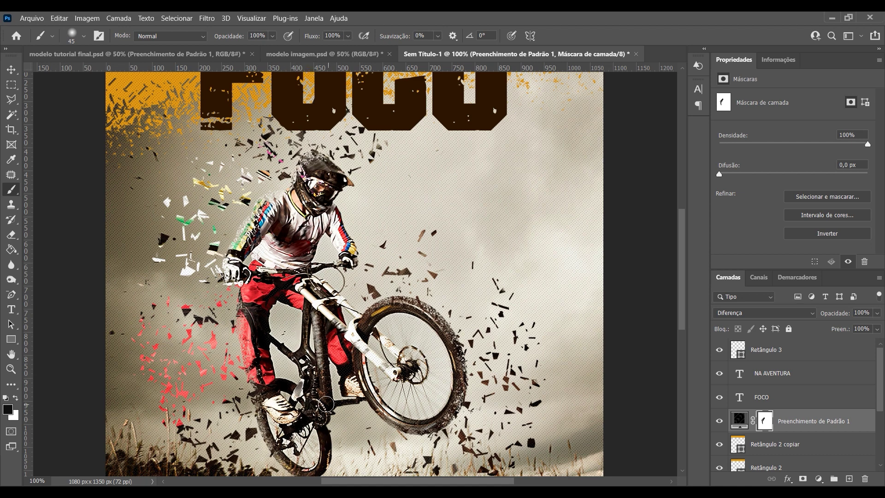
key(bracketleft)
key(bracketleft)
key(bracketleft)
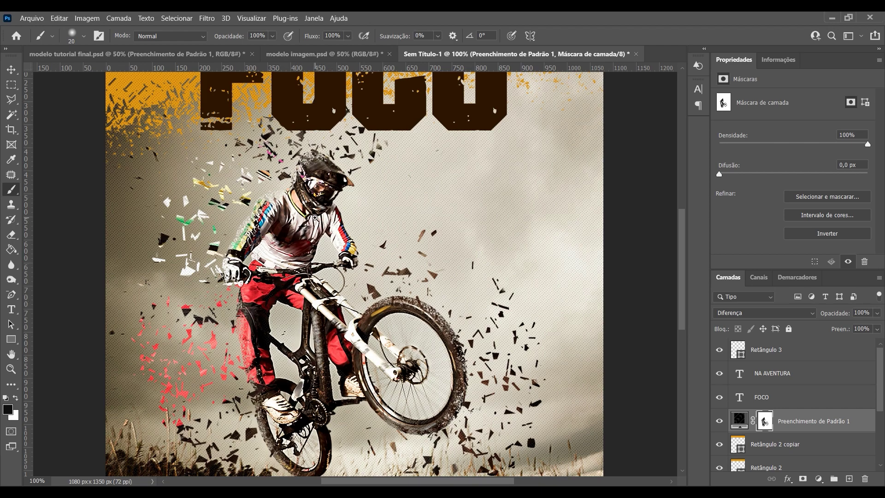
scroll(315, 221, up, 1)
scroll(322, 226, up, 1)
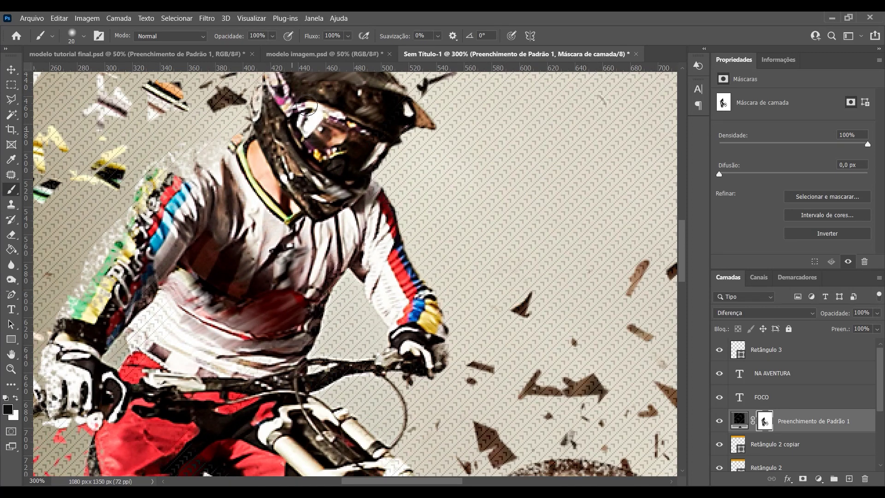
scroll(252, 322, down, 2)
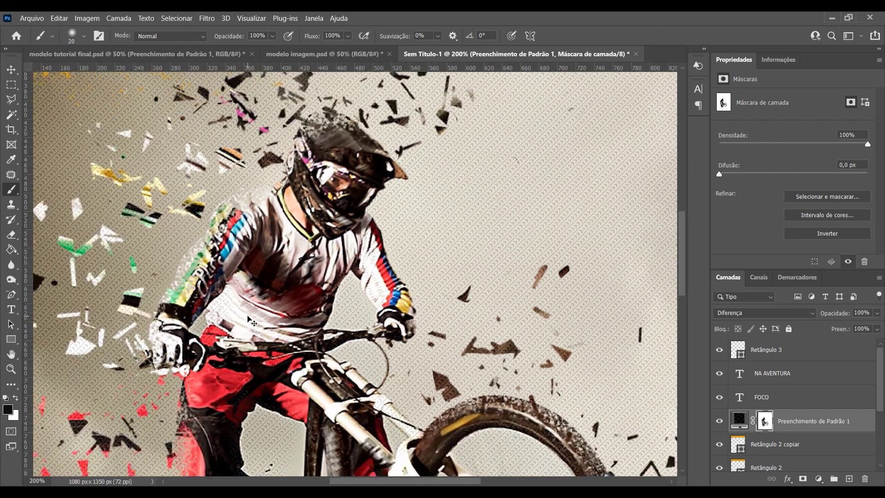
scroll(249, 318, down, 1)
scroll(247, 316, down, 1)
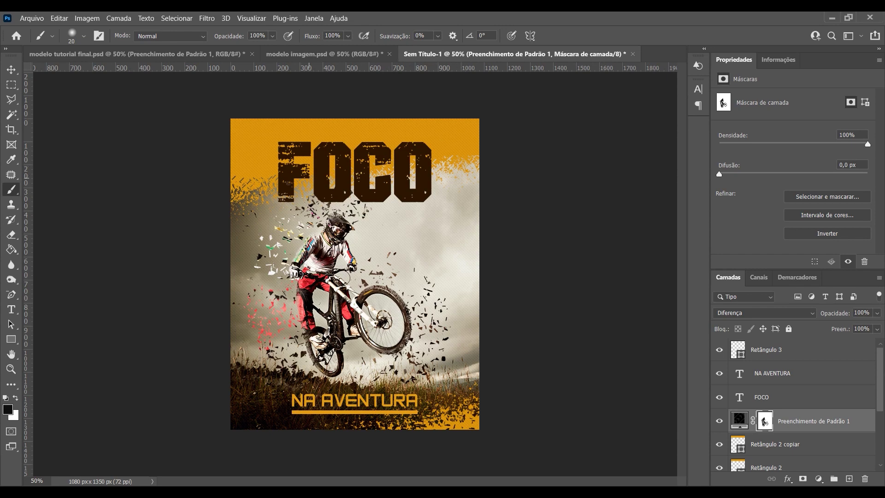
Save for Web as PNG-24 'artebike' in the Aula efeito desintegração com photoshop folder.
click(31, 18)
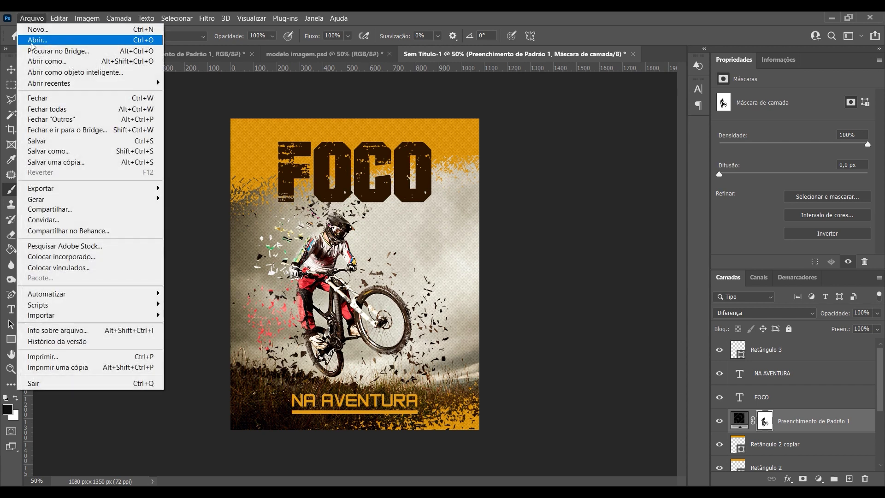
mouse_move(90, 188)
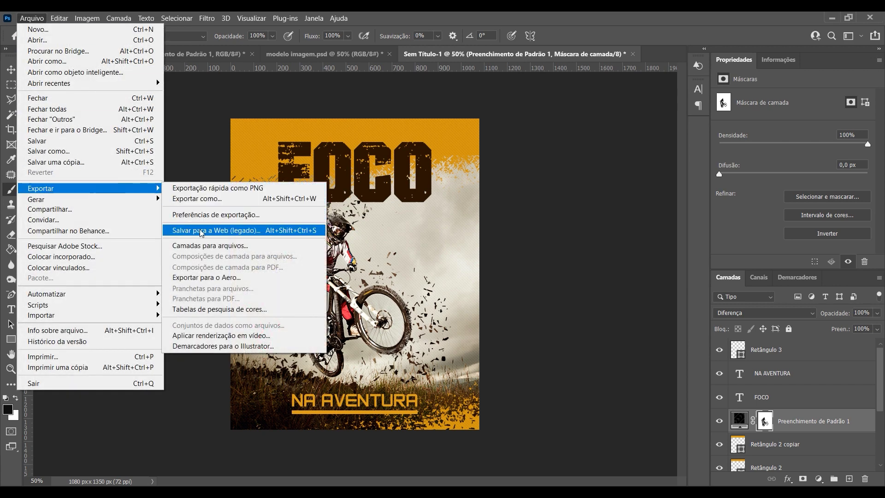
click(258, 230)
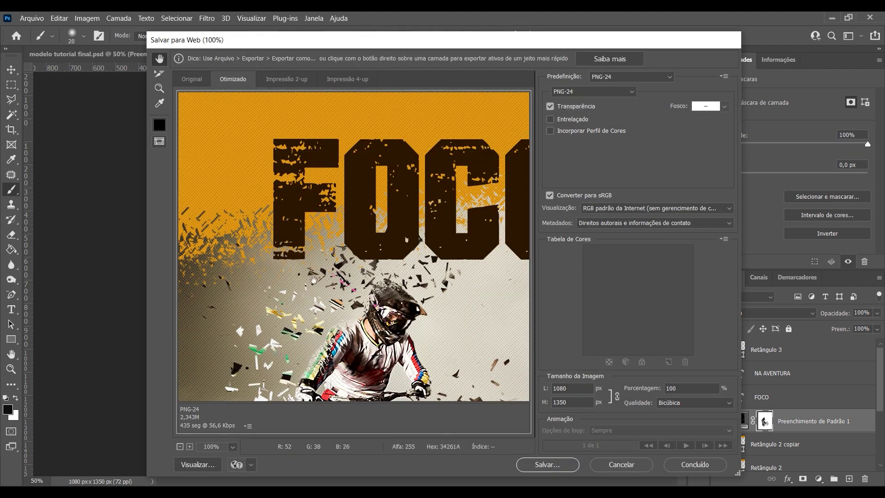
click(549, 466)
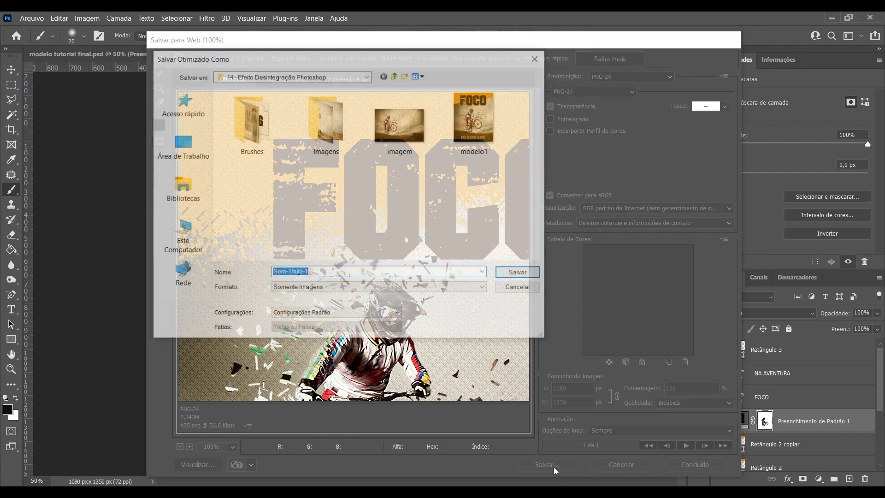
click(187, 156)
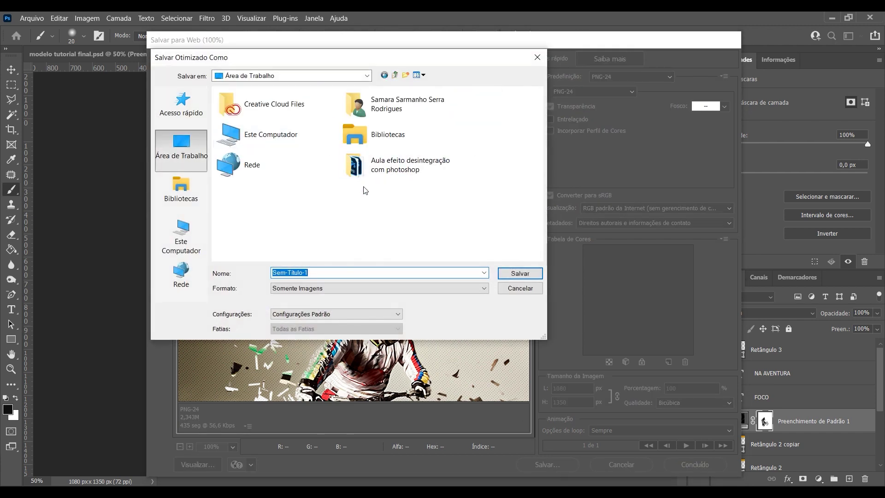
click(399, 167)
double_click(400, 167)
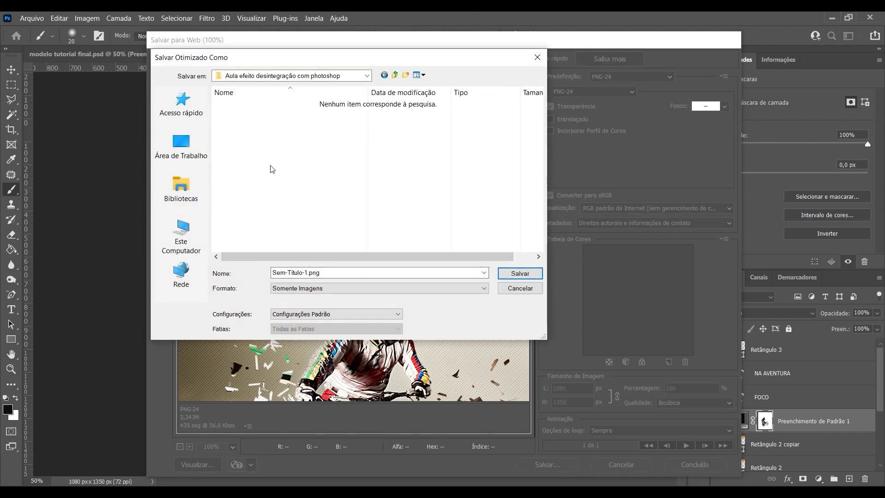
double_click(298, 272)
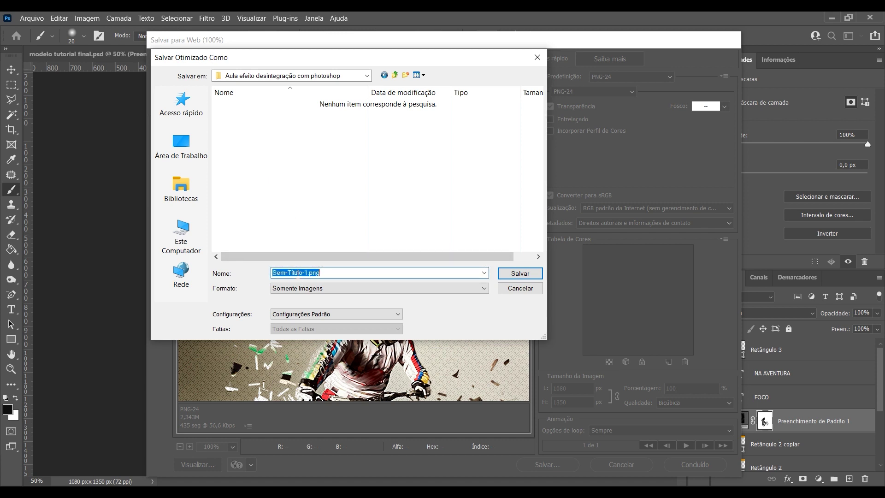
text(artebike)
click(526, 272)
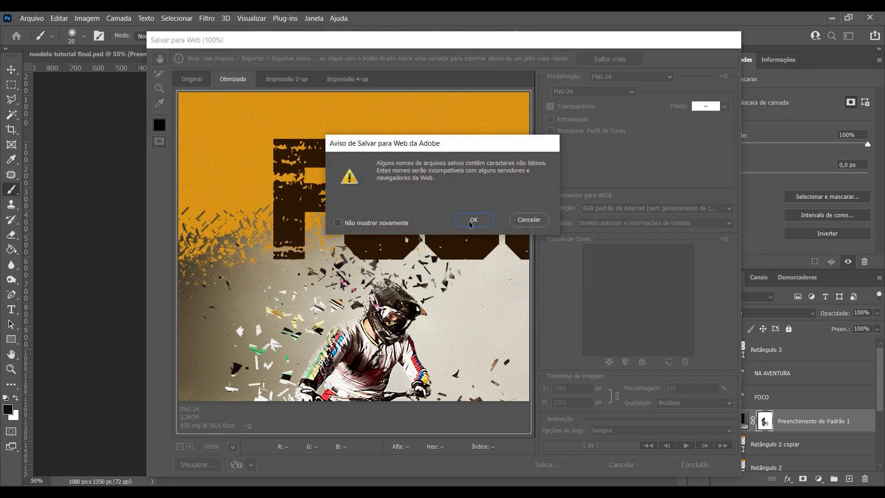
click(471, 223)
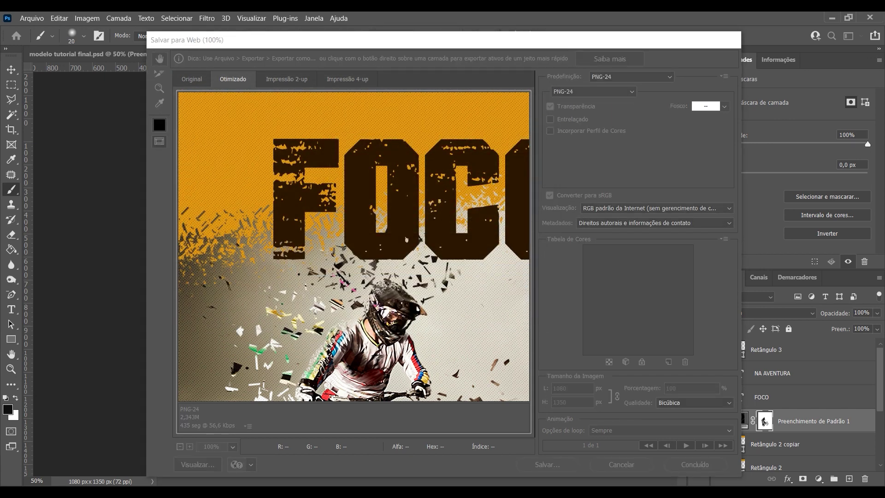